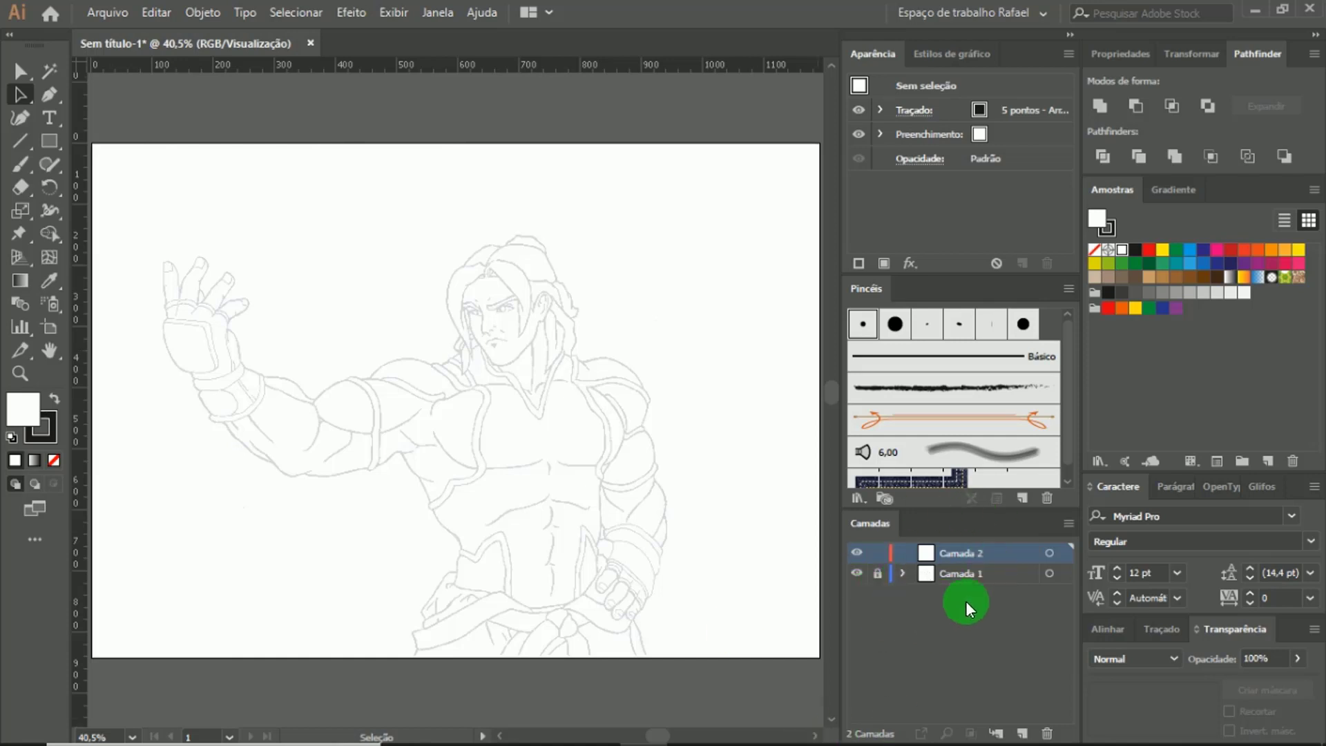
left_click(979, 579)
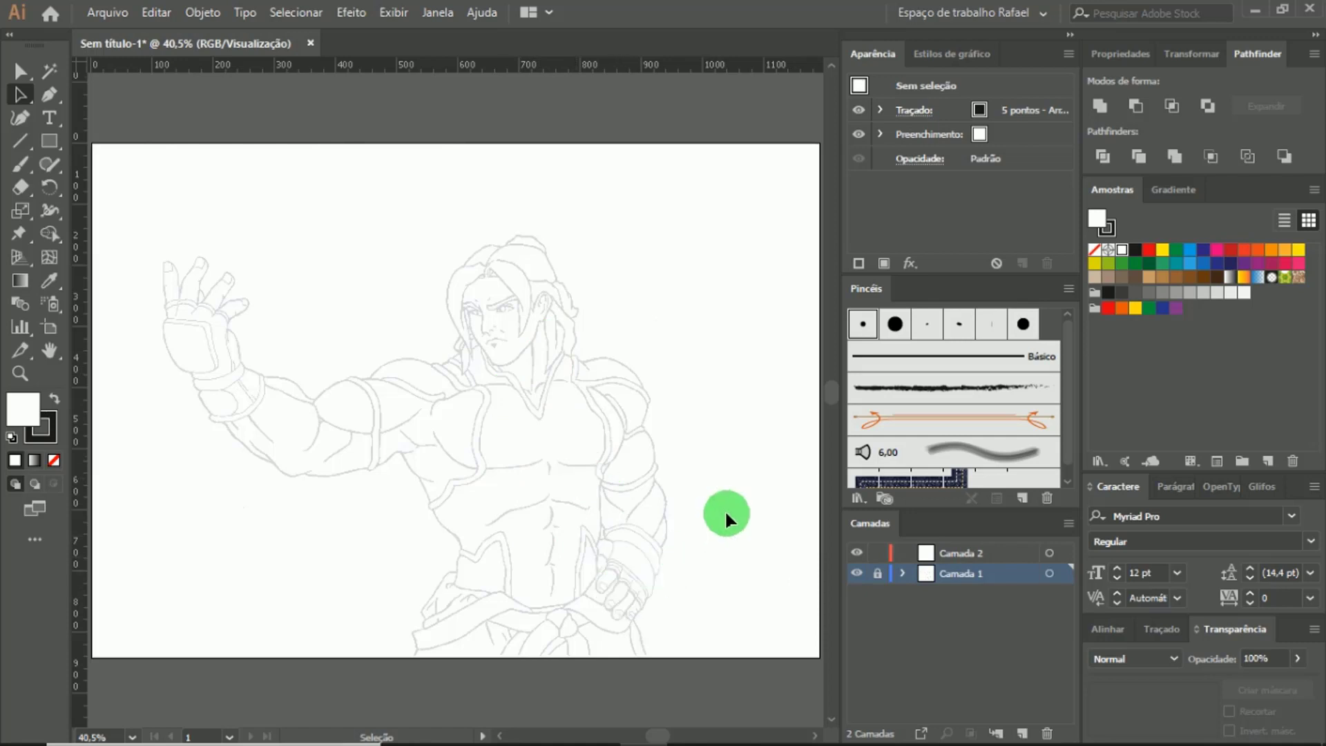
left_click(966, 553)
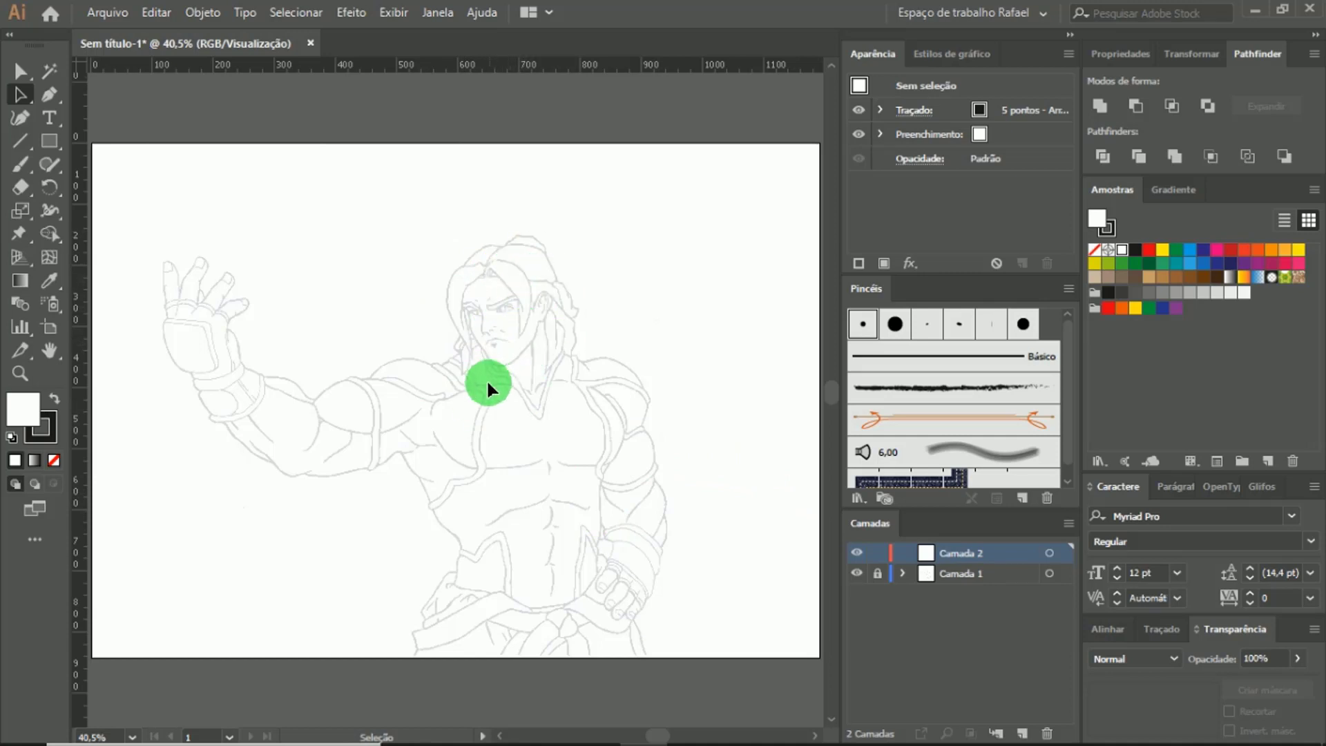
Step: Zoom to about 300% on the character's face, frame it, and select the Paintbrush
left_click_drag(423, 201, 595, 394)
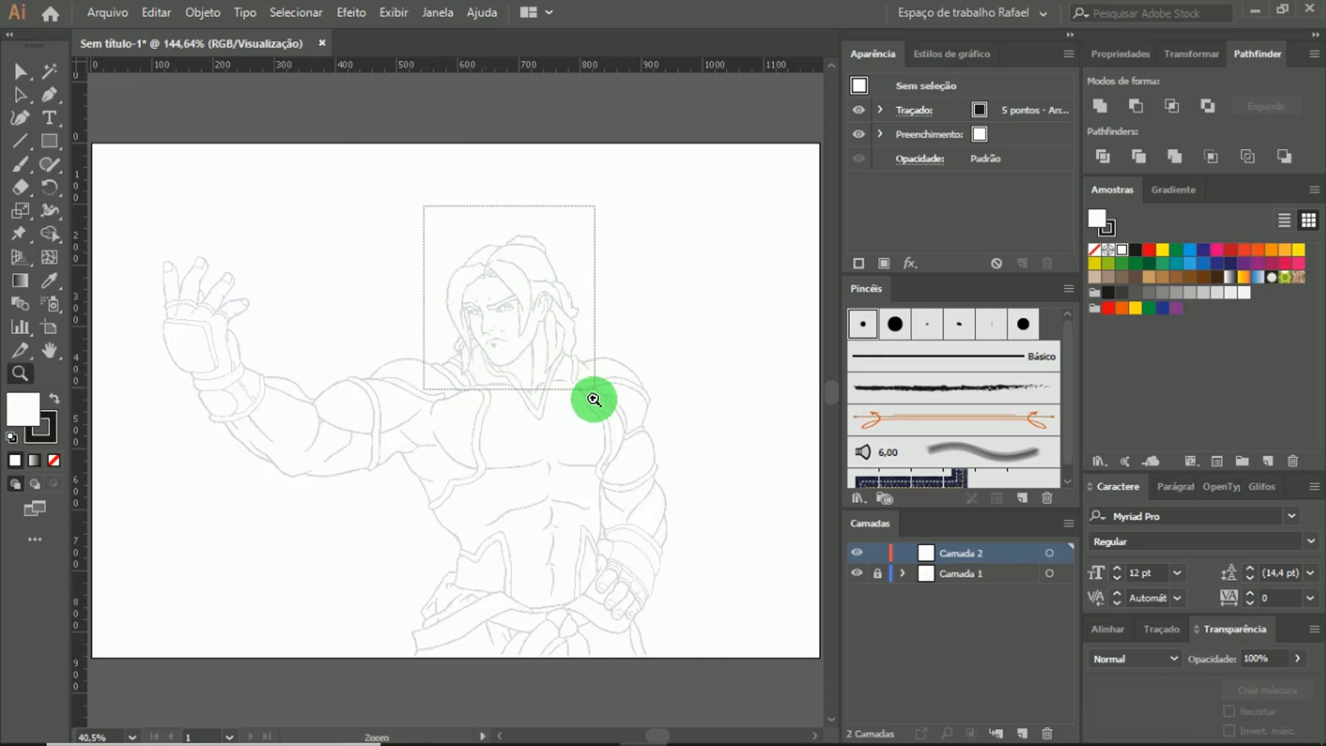
scroll(491, 433, "down", 3)
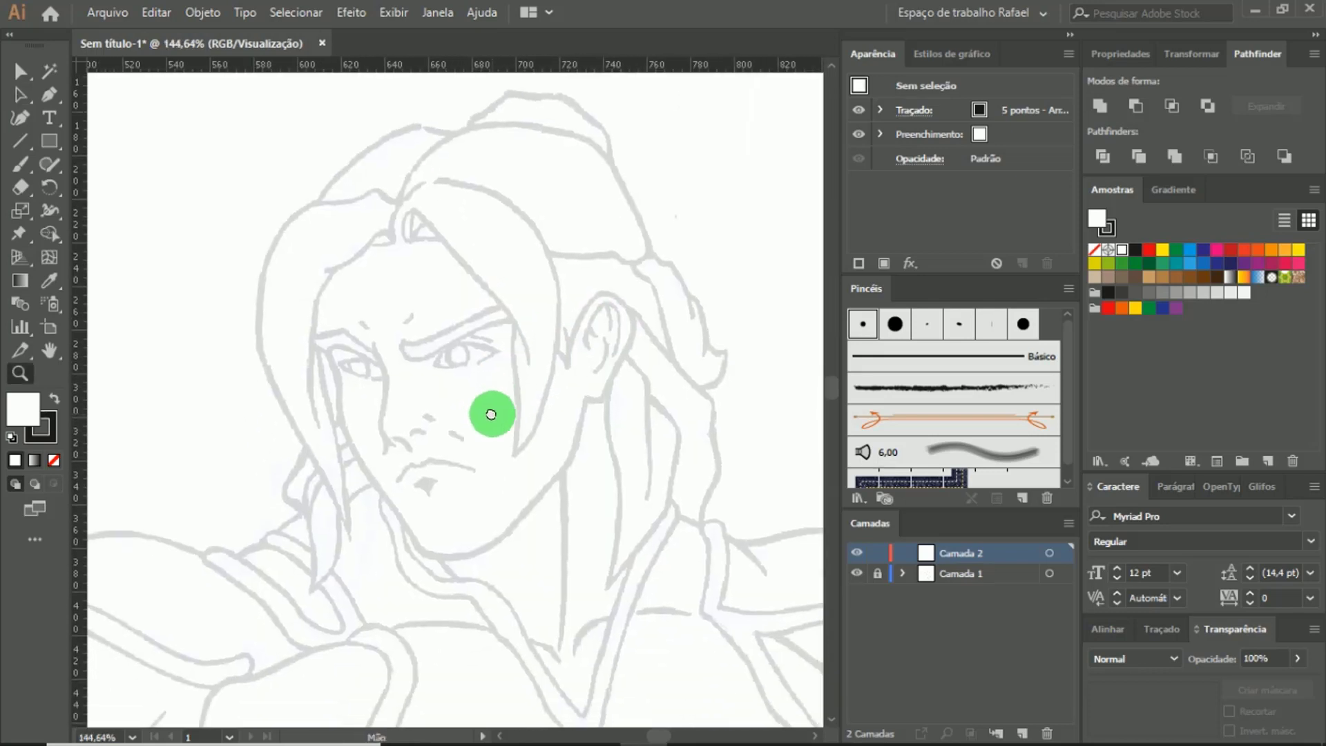
left_click(394, 419)
left_click(487, 445)
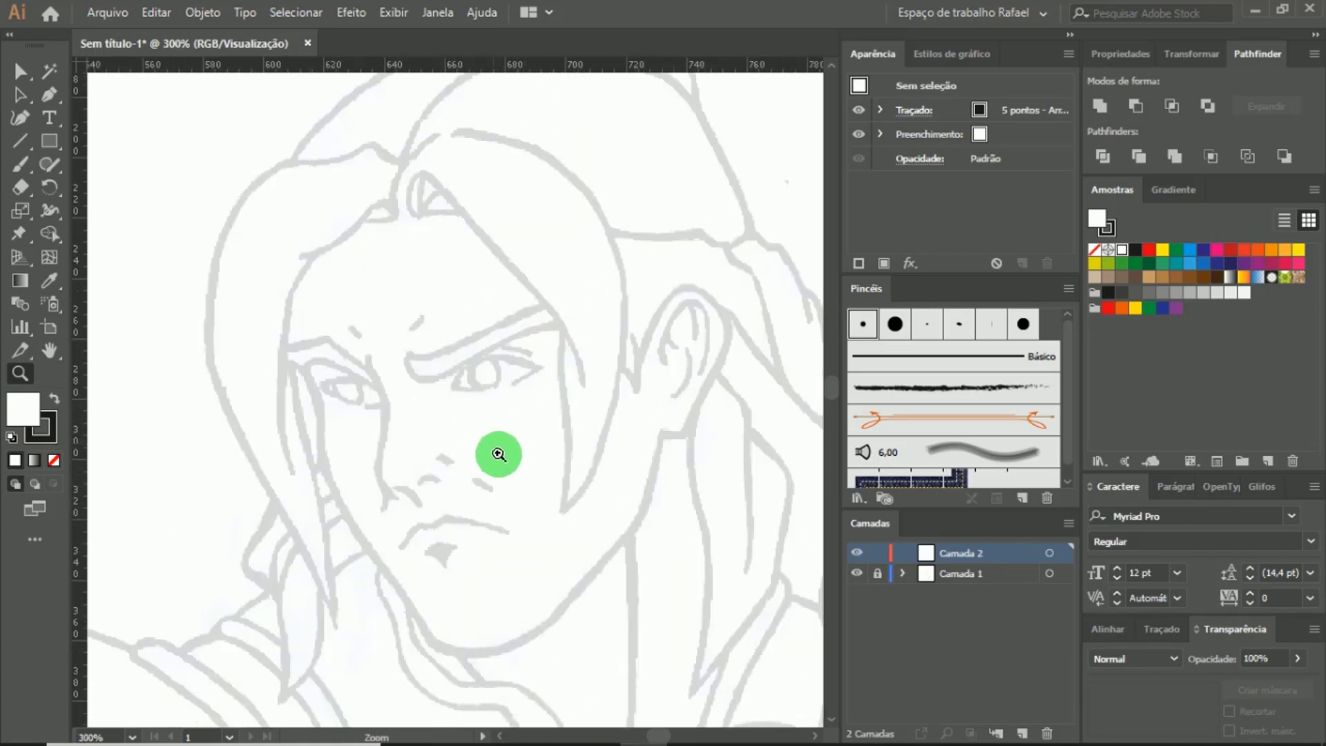
left_click(490, 445)
left_click_drag(484, 436, 509, 467)
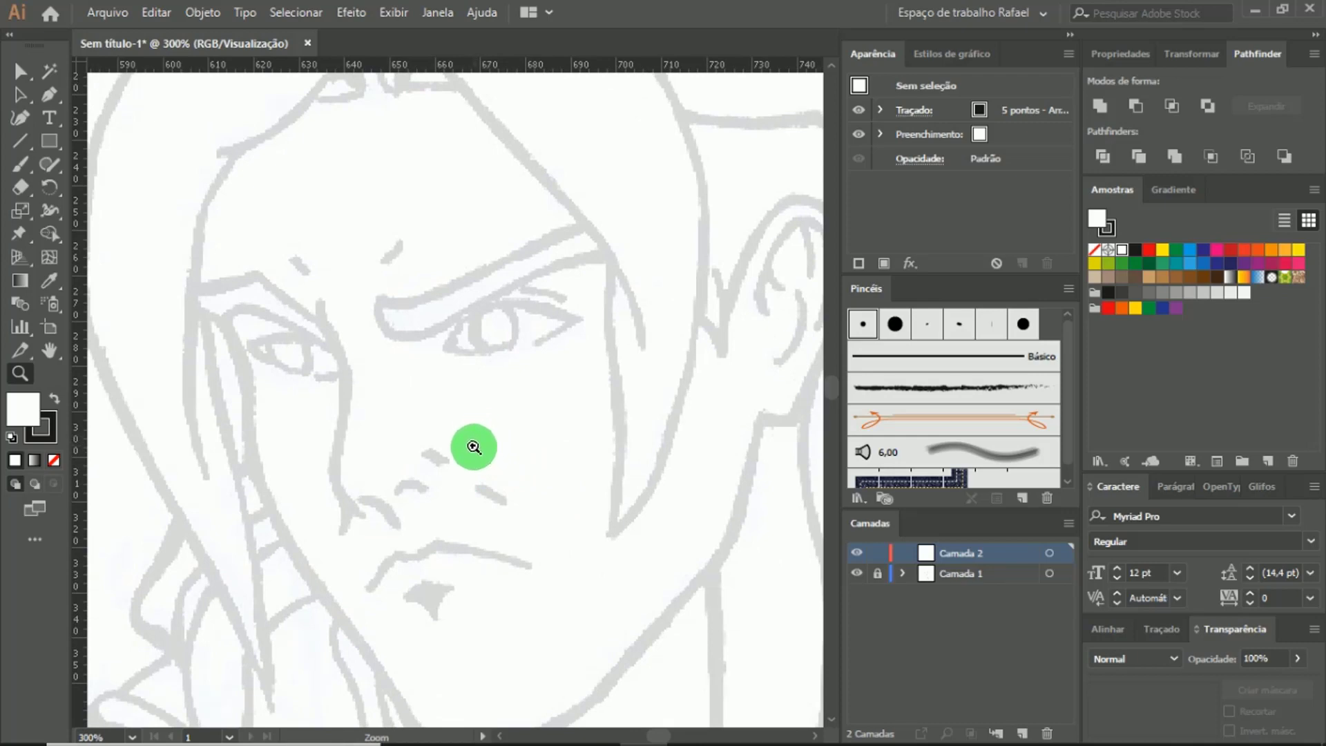
key("b")
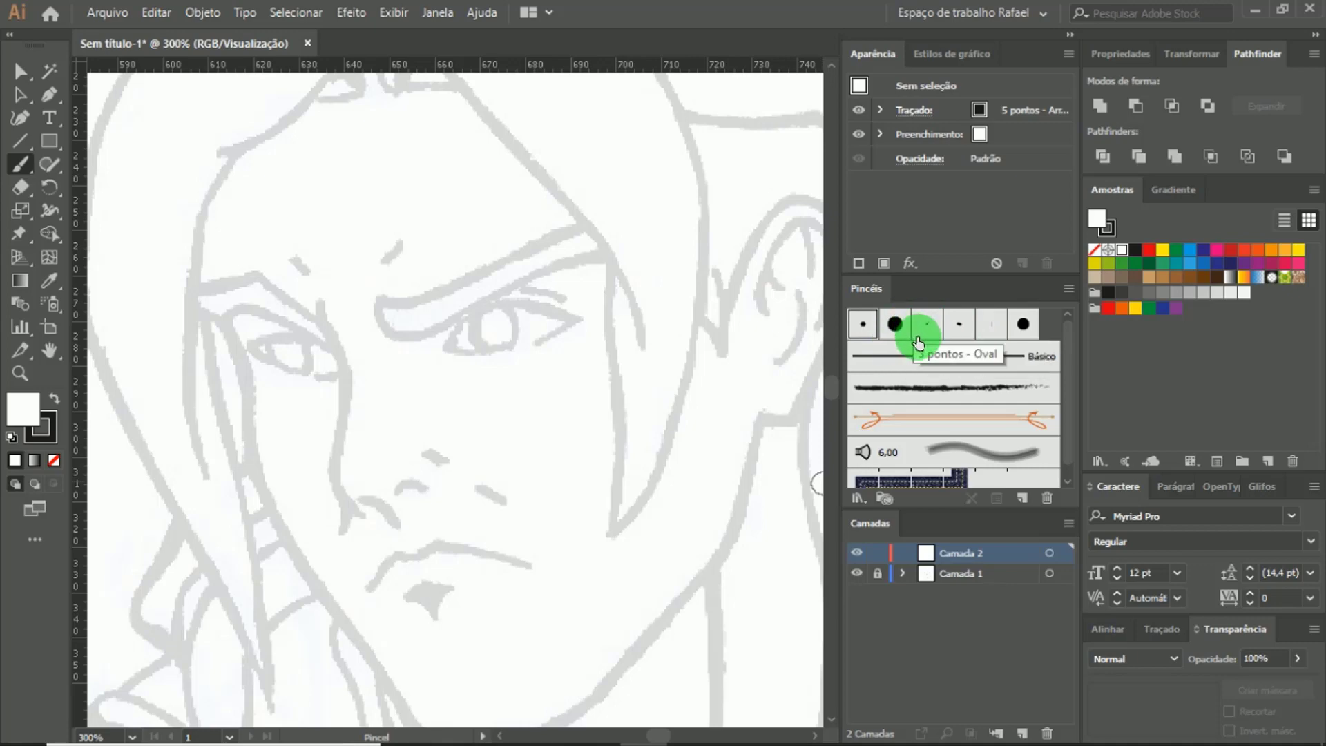
Step: Rename the 5 pontos - Arredondado brush to 'Brush para desenho' and set its angle to 100°
double_click(863, 329)
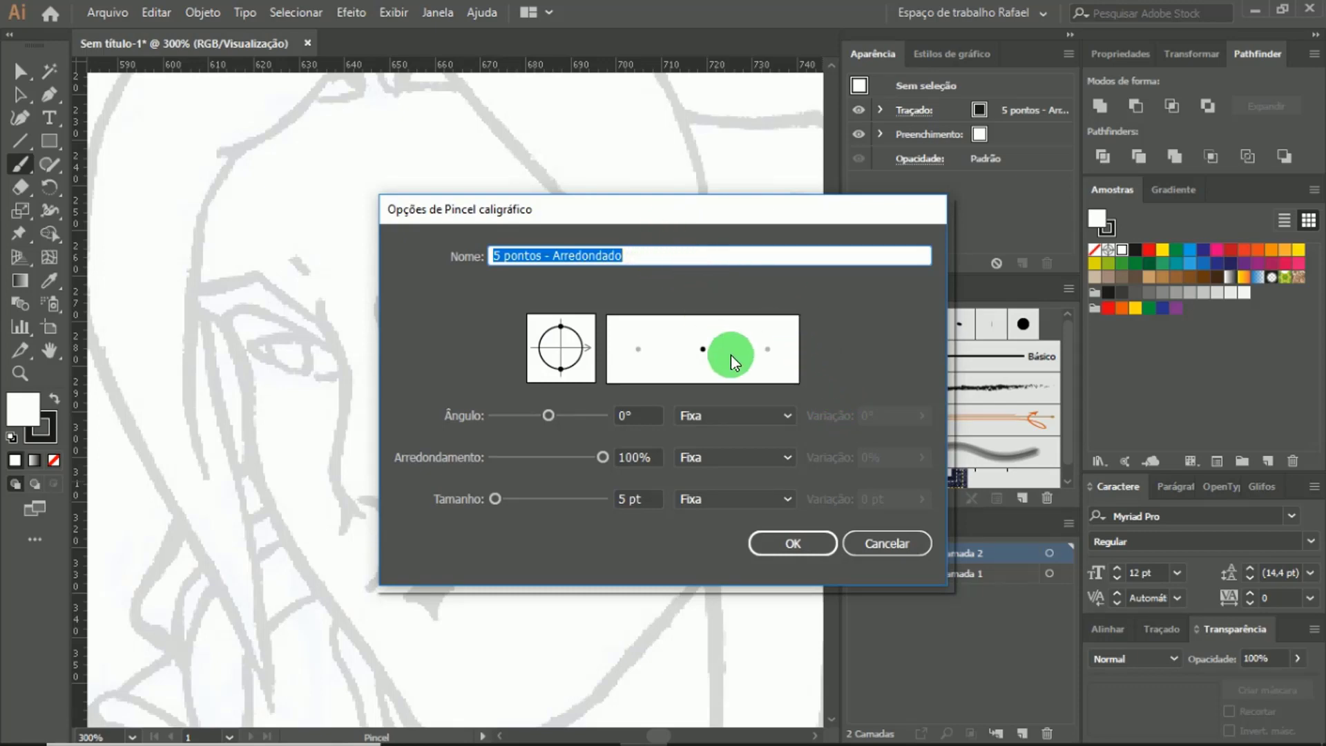
type("Bruh")
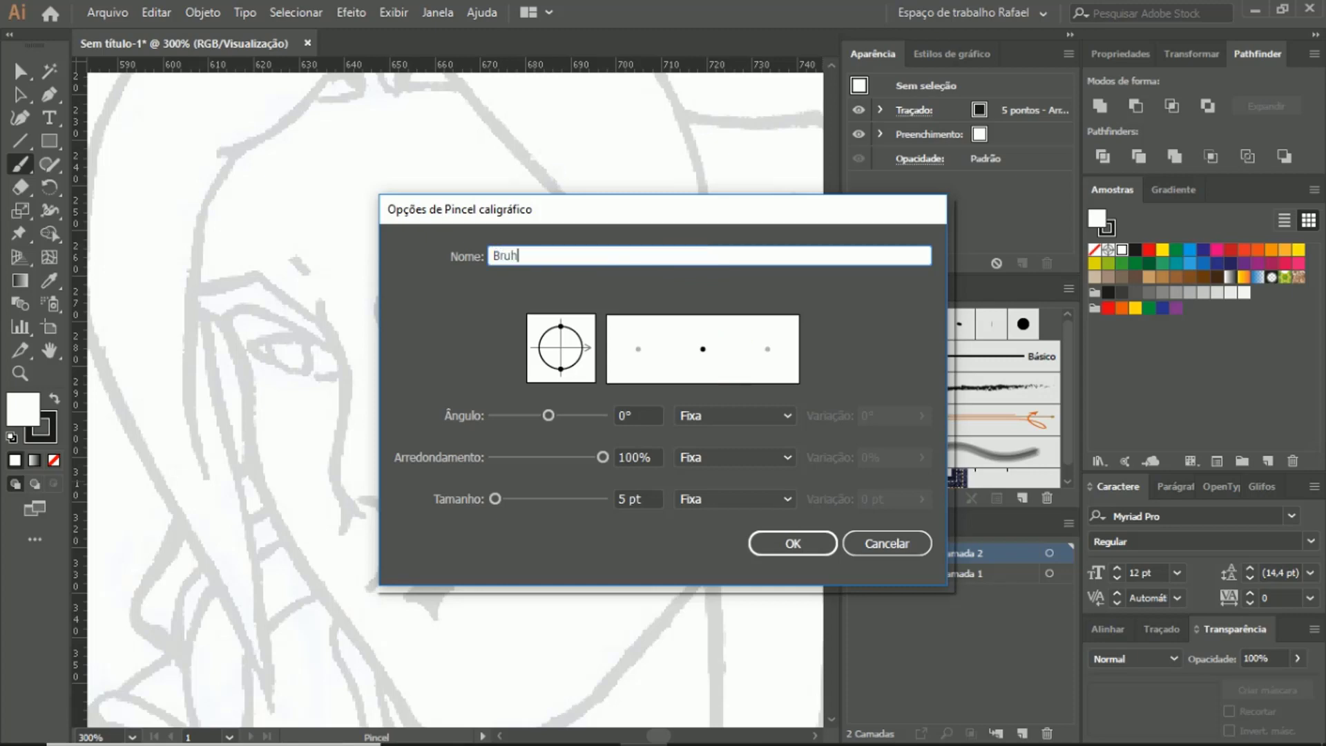
key("BackSpace")
type("sh para desenho")
left_click(639, 260)
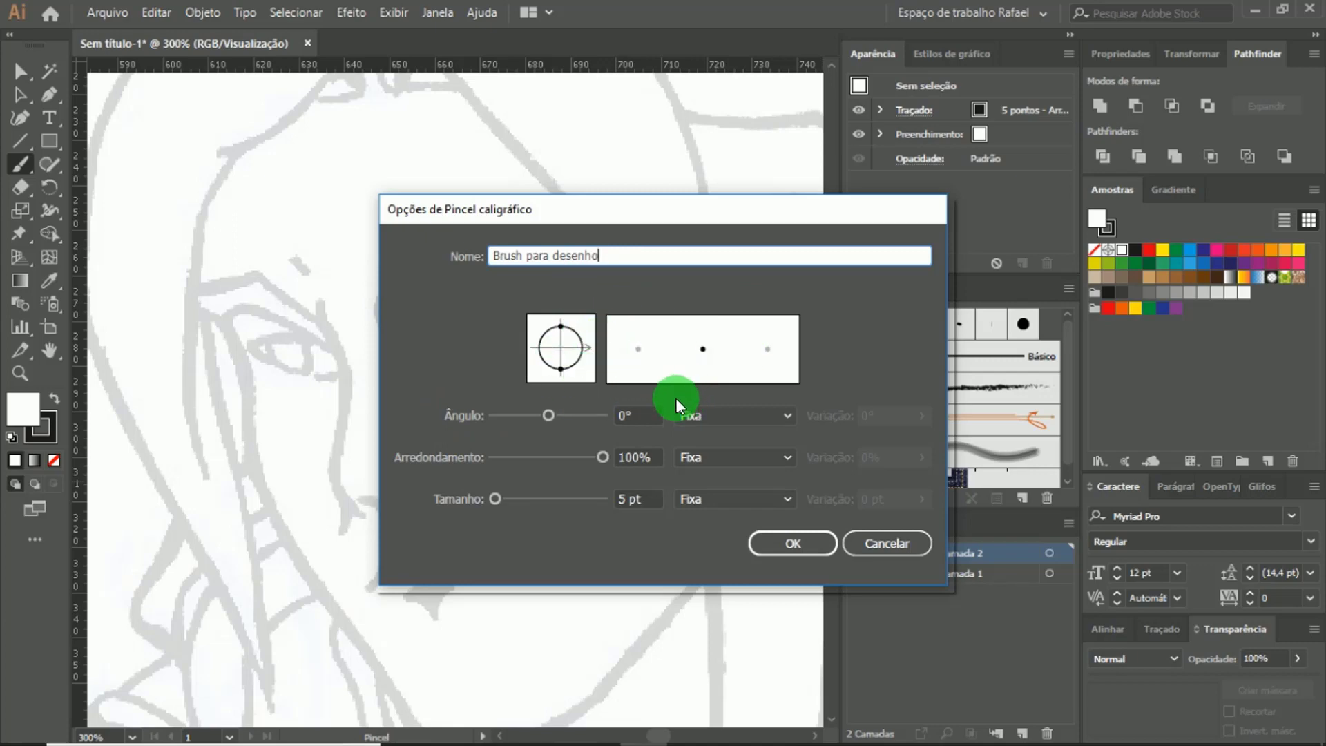
left_click(628, 415)
type("100")
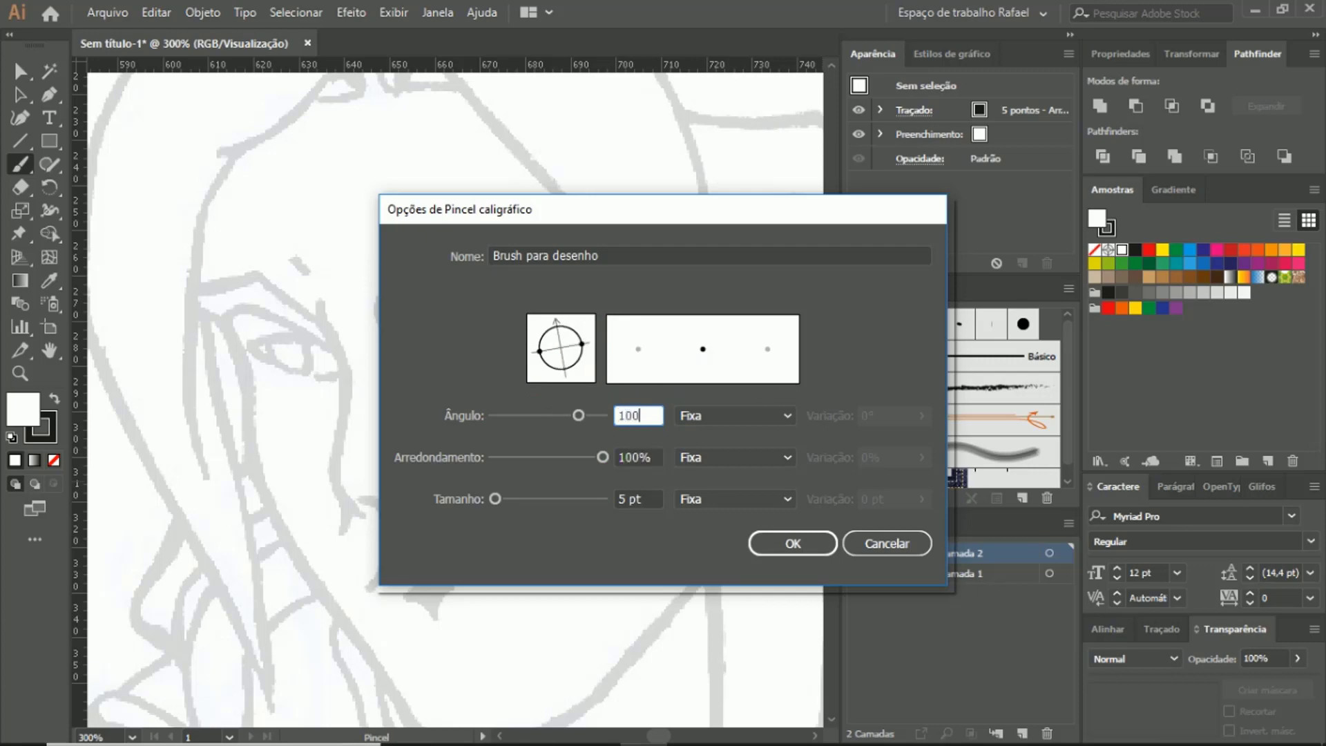
left_click(632, 458)
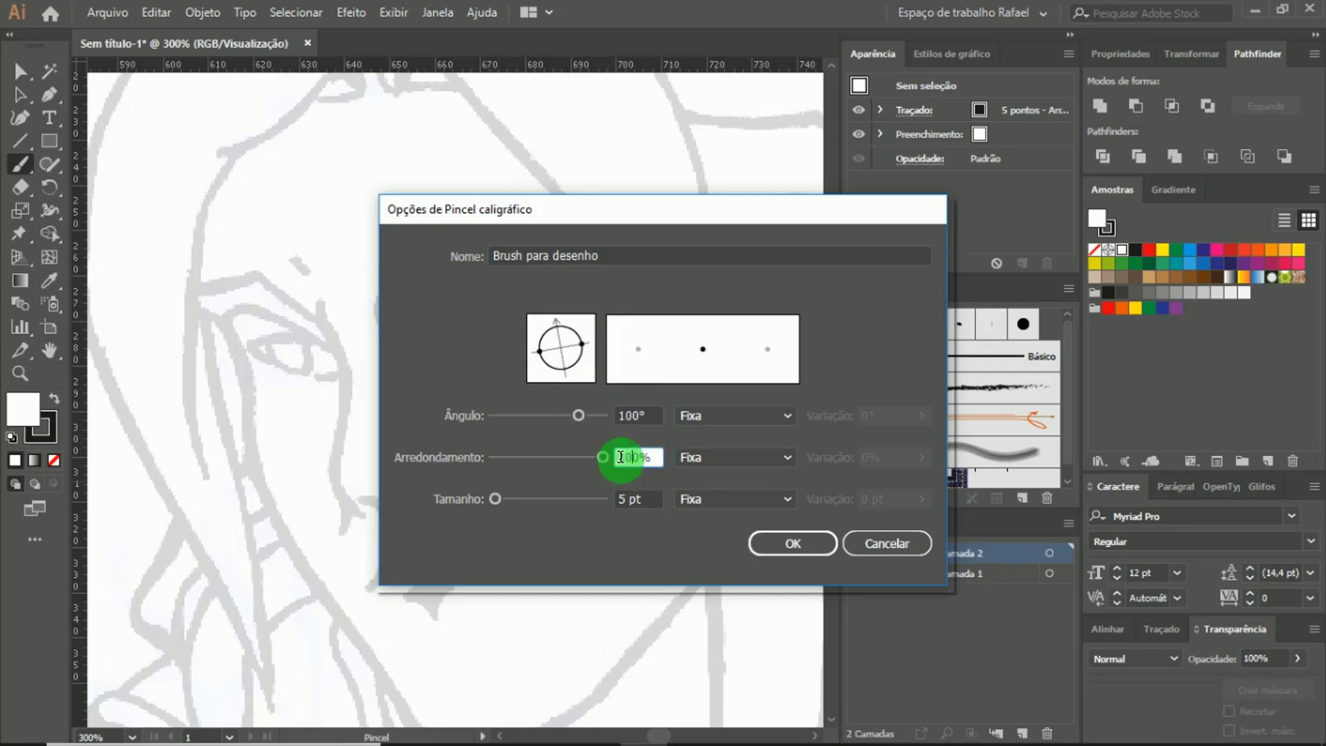
Step: Set the brush size to 2 pt, varying with pen pressure by 2 pt, and confirm
left_click(633, 502)
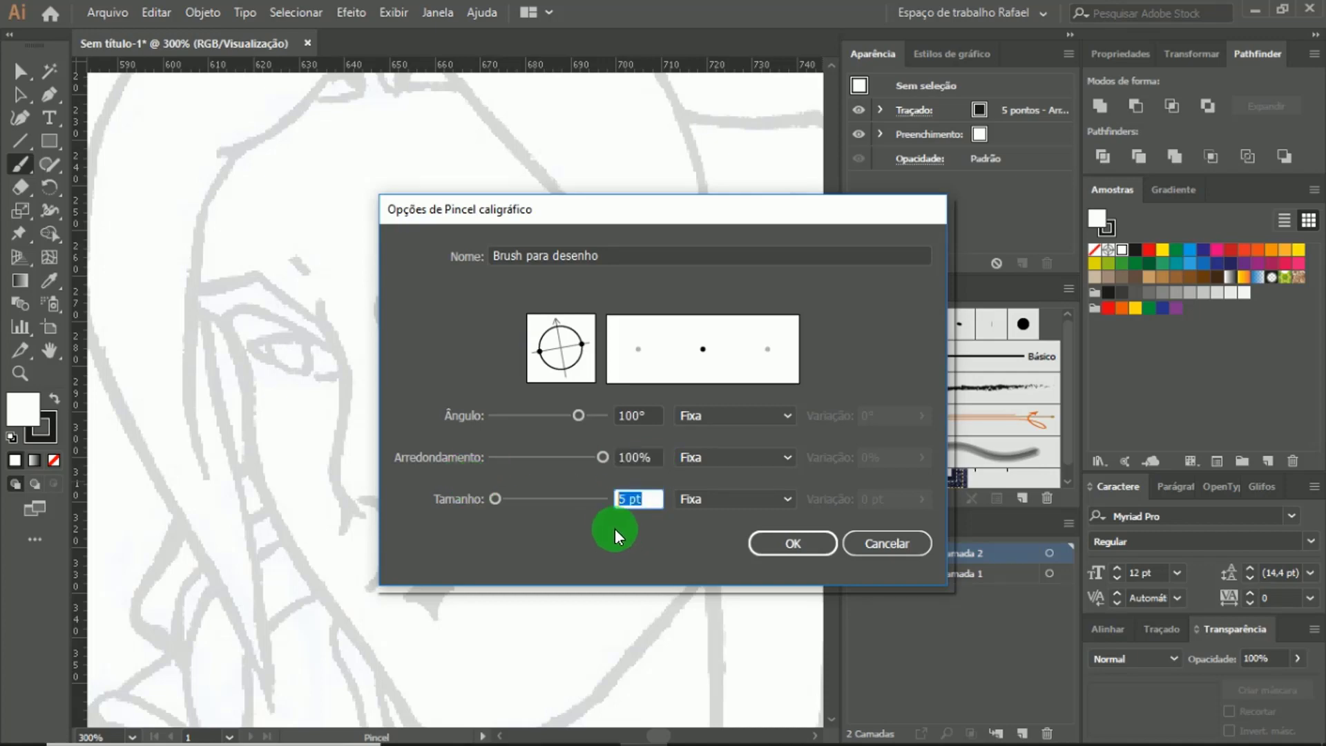
type("2")
key("Tab")
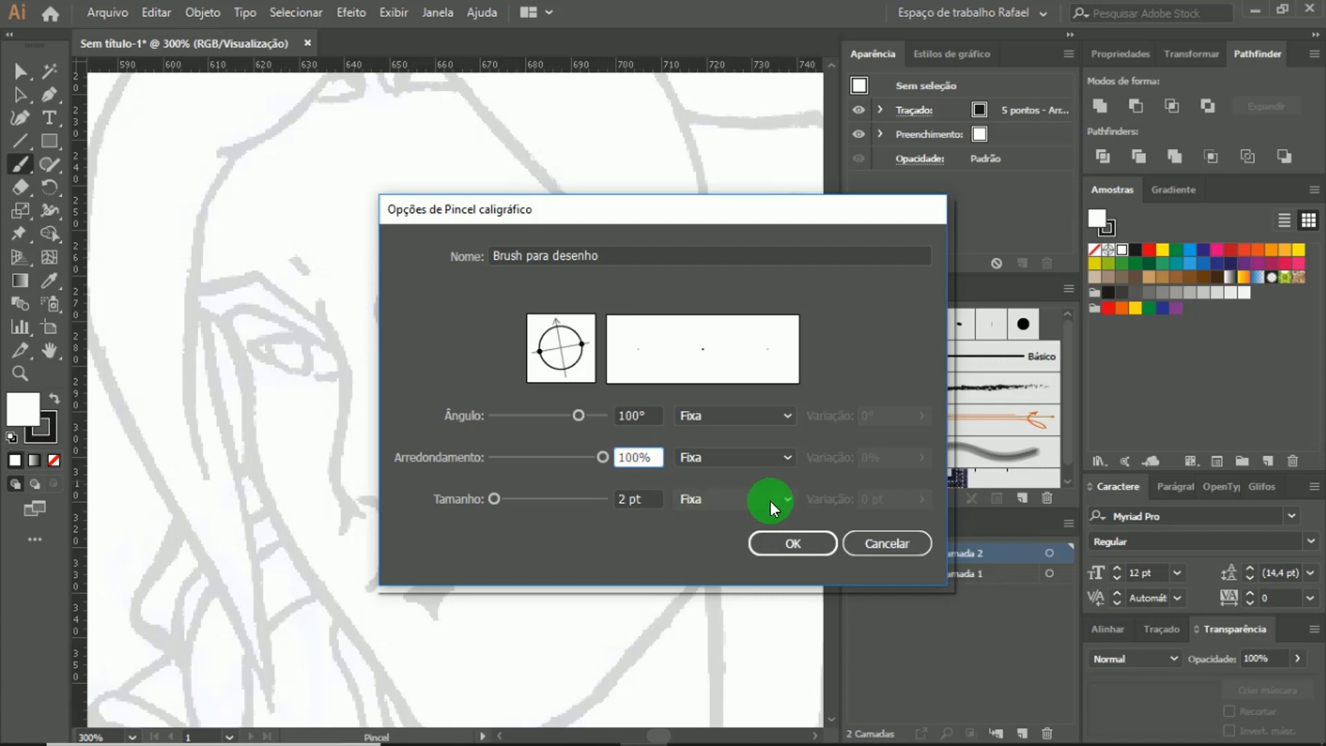
left_click(788, 500)
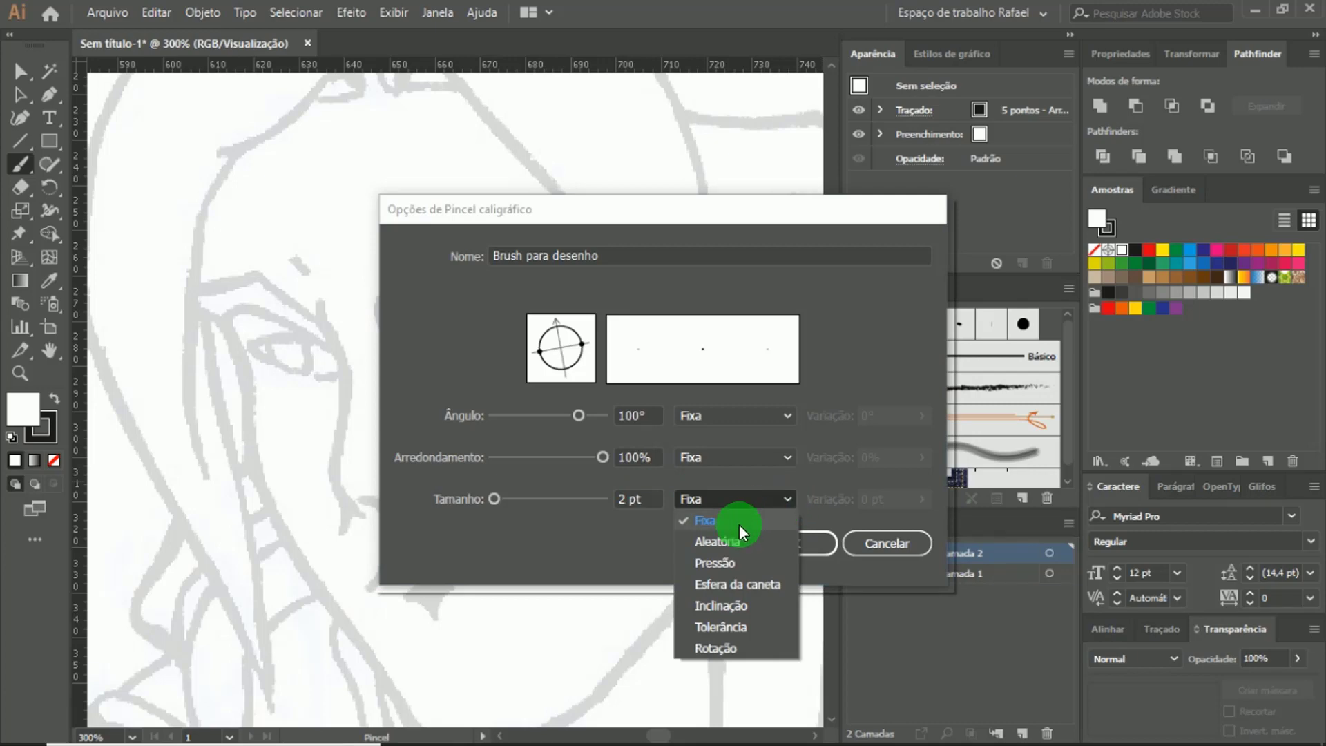
left_click(728, 564)
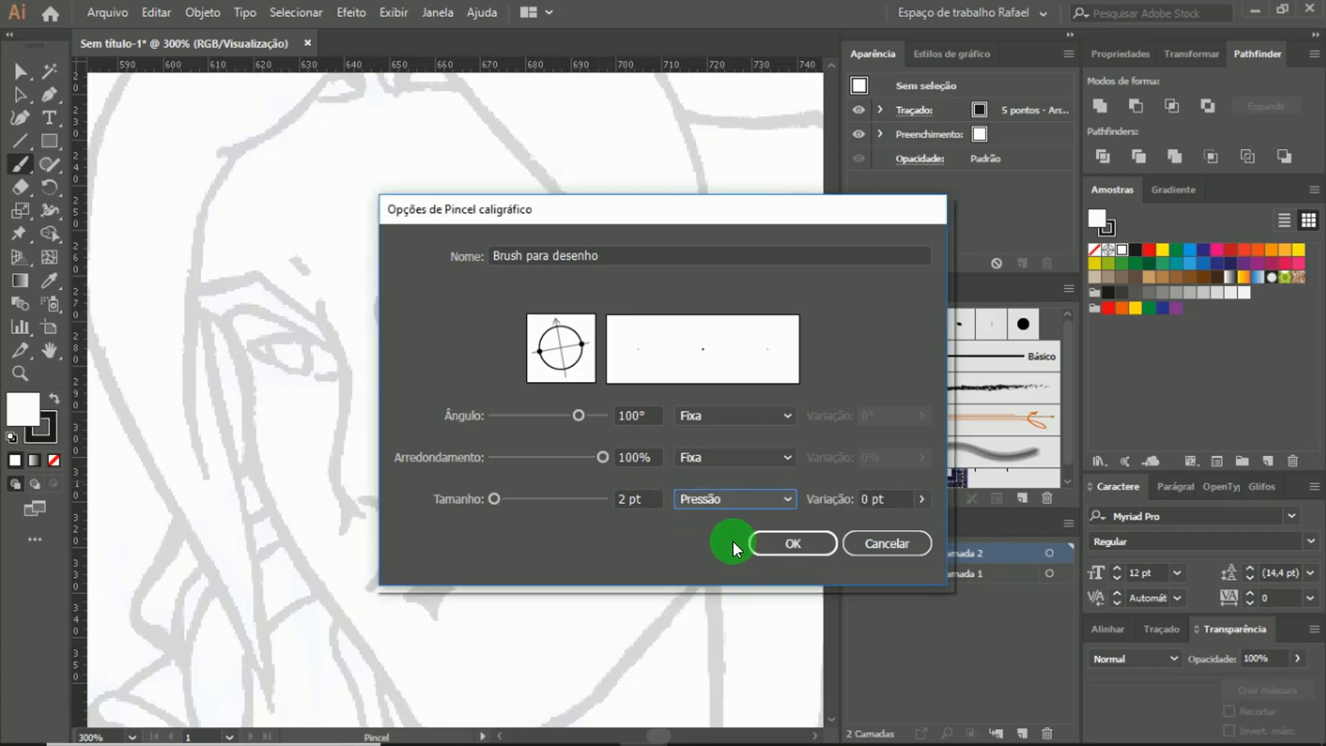
left_click(921, 506)
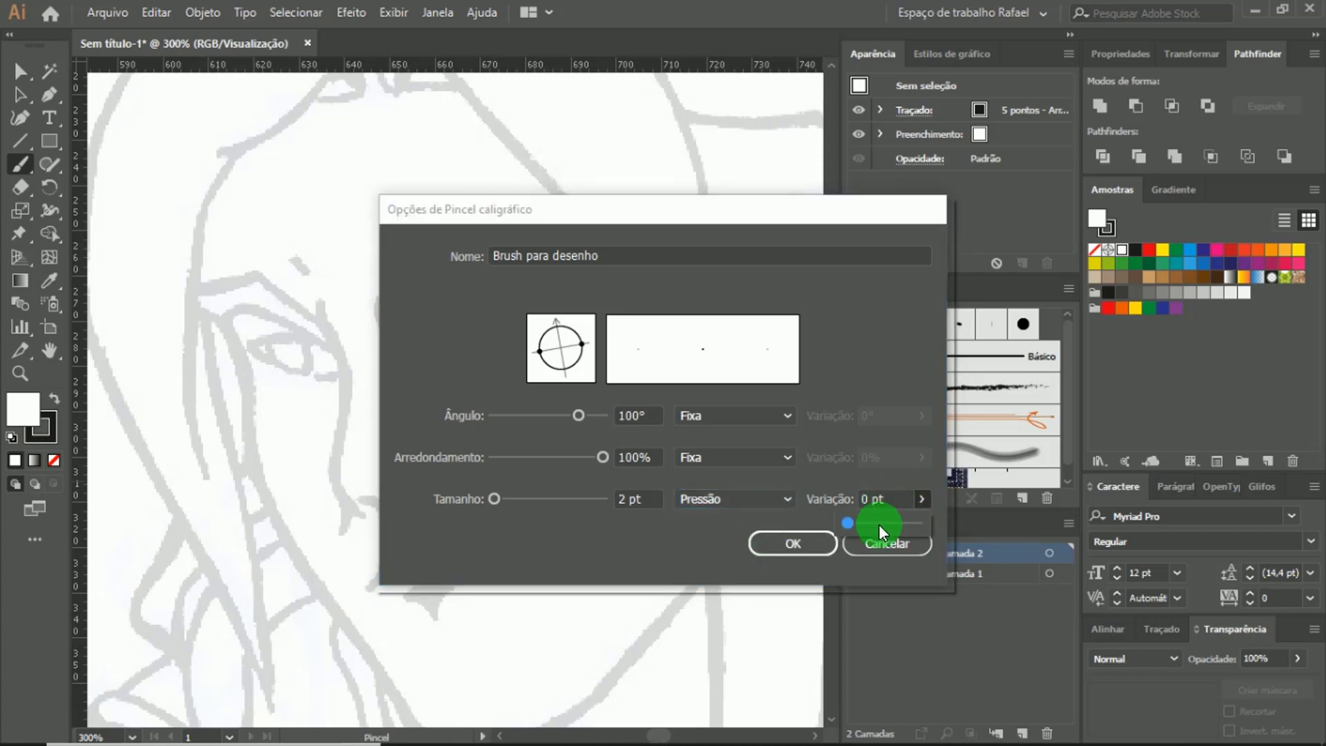
left_click(928, 549)
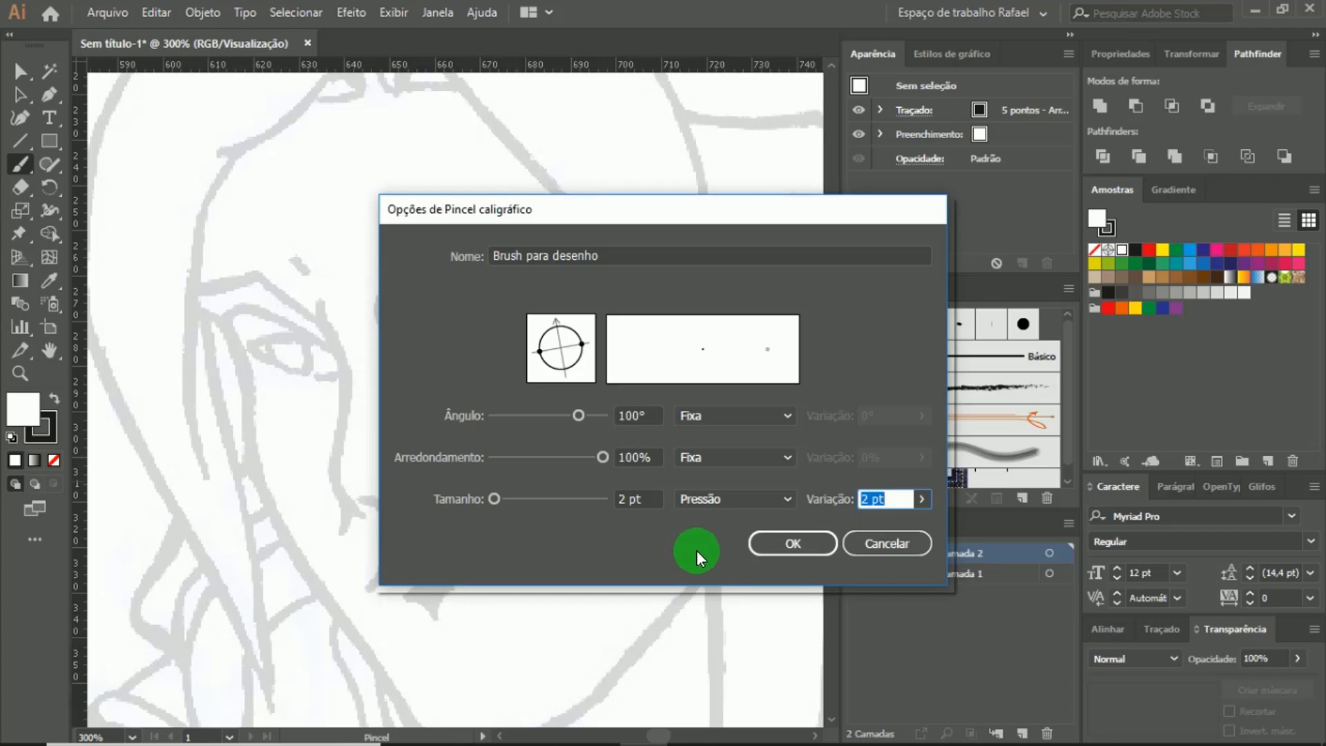
left_click(773, 554)
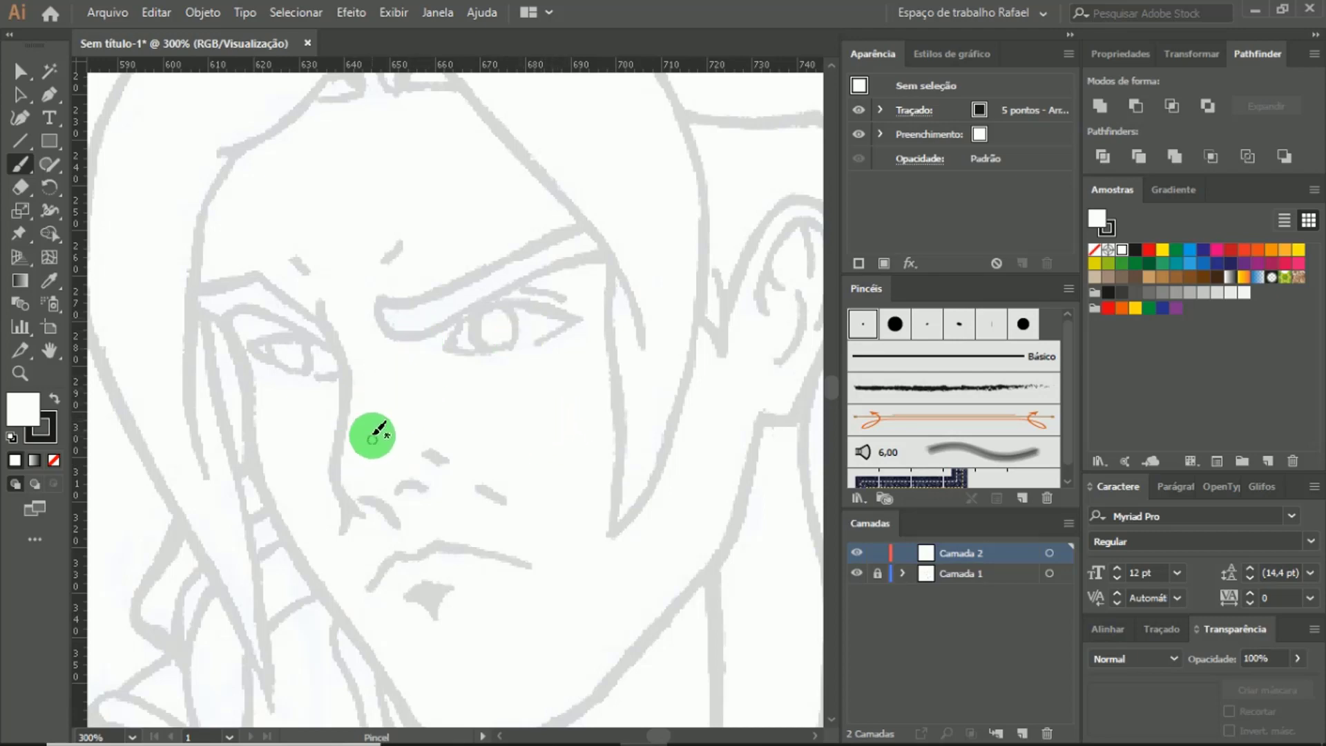
left_click_drag(407, 416, 475, 383)
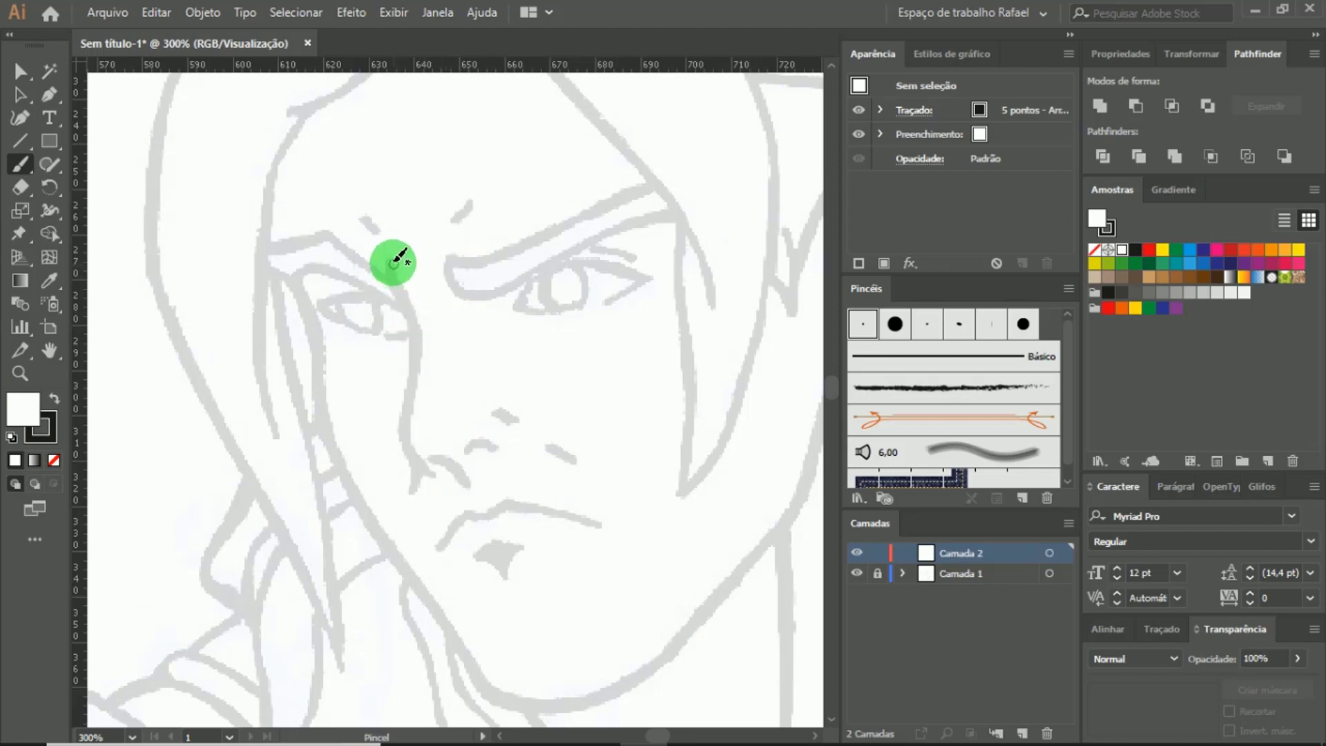
left_click_drag(392, 262, 429, 482)
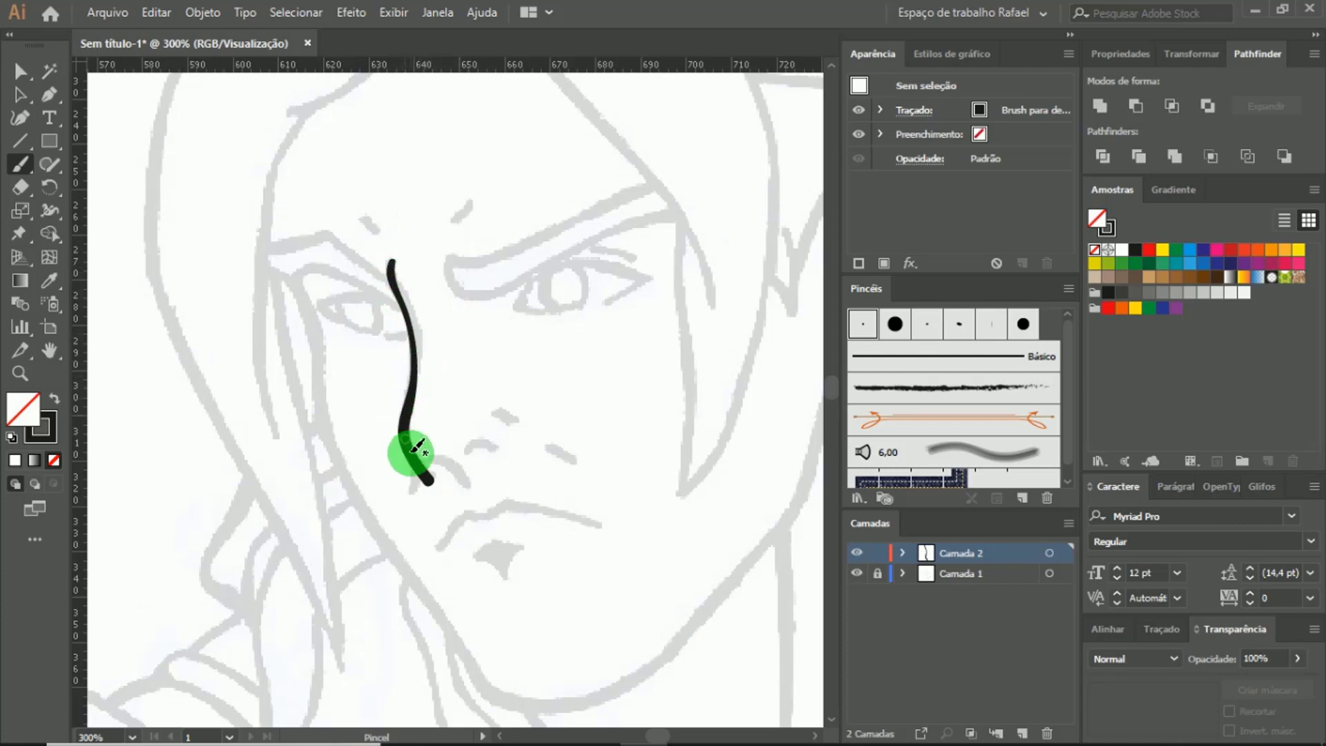
left_click_drag(414, 450, 400, 261)
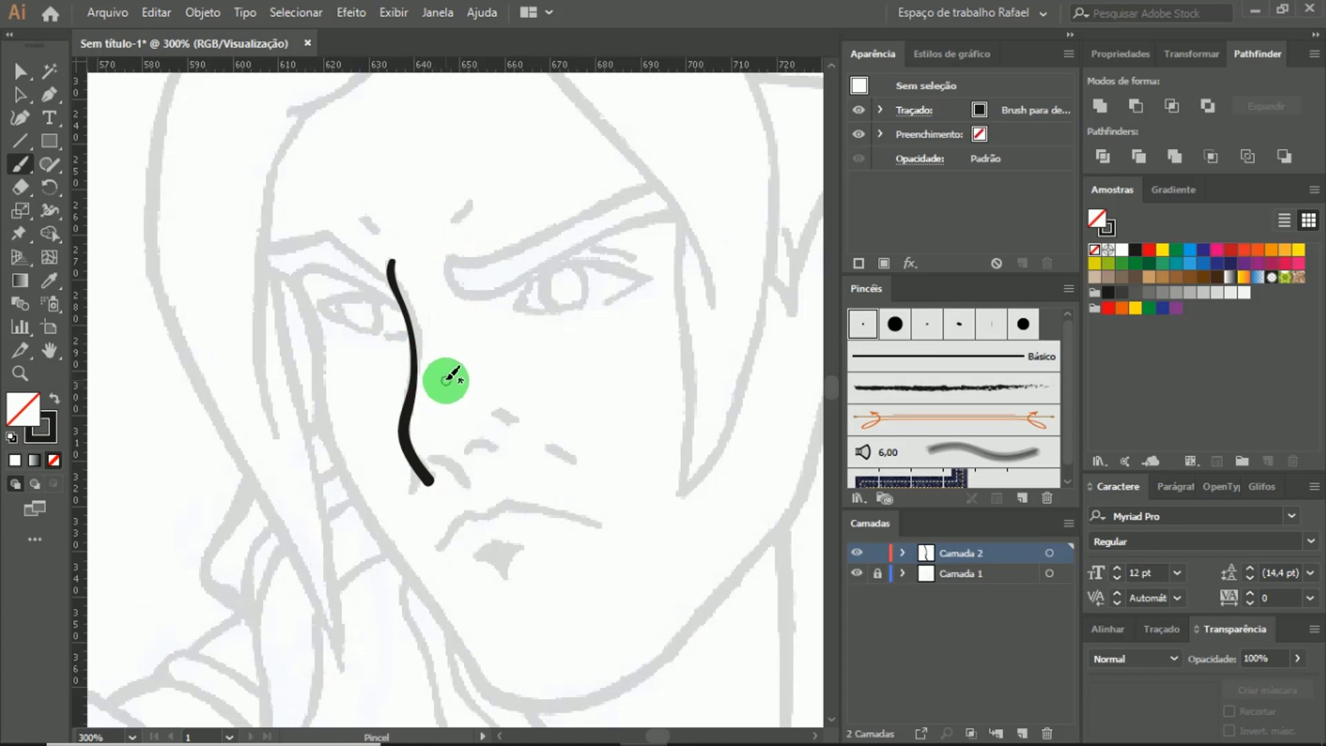
key("ctrl+z")
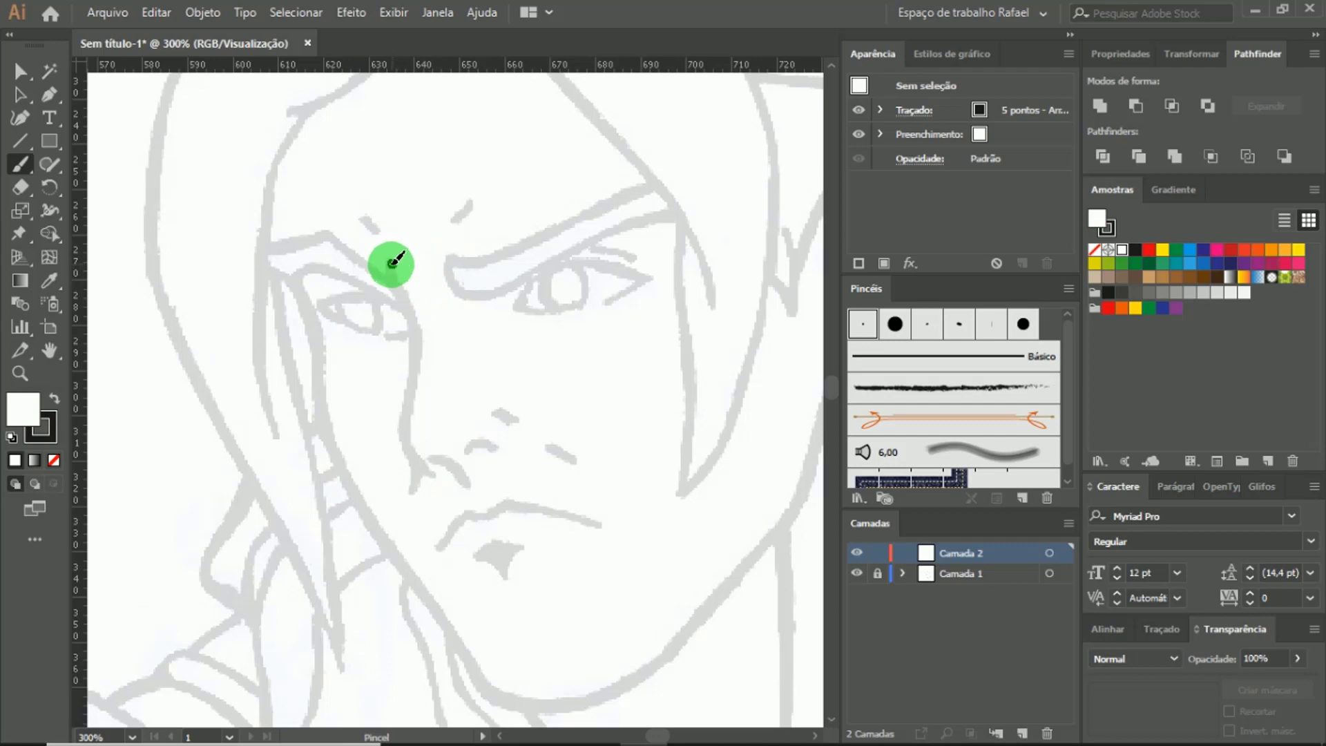
left_click_drag(391, 262, 430, 484)
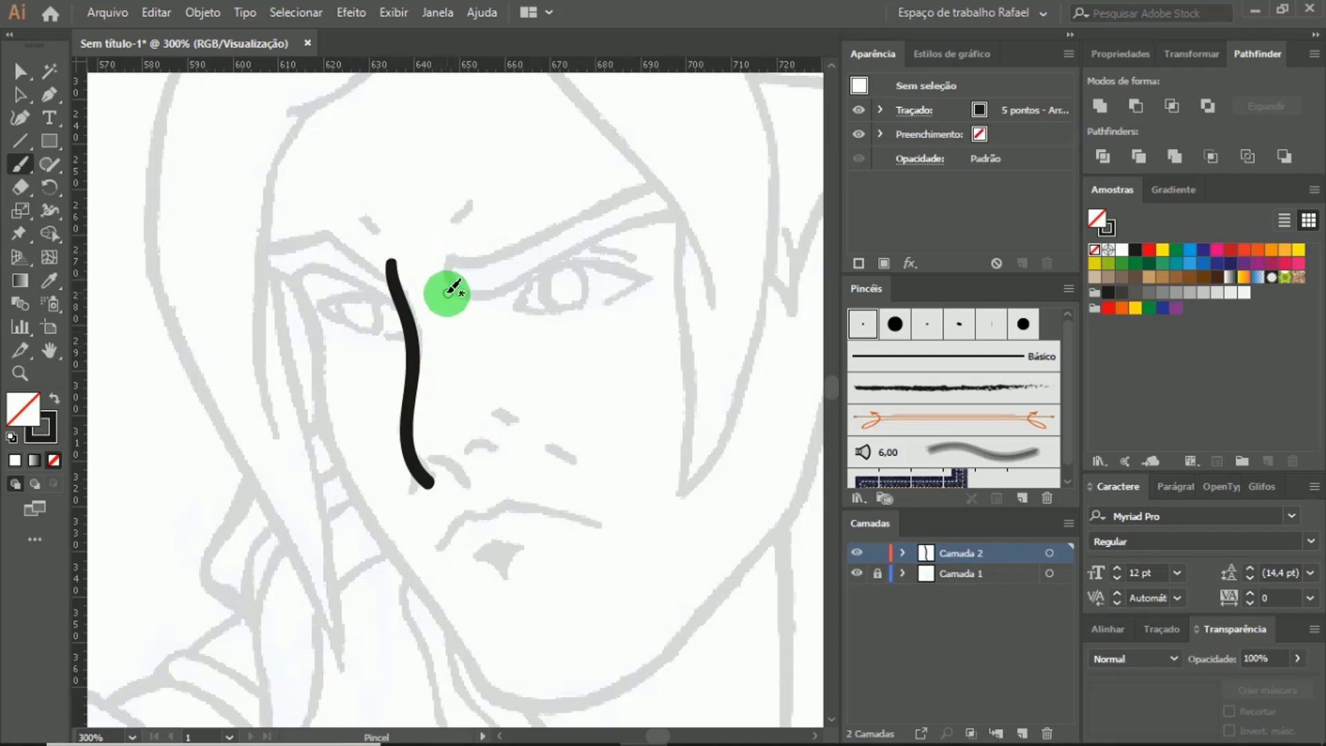
key("ctrl+z")
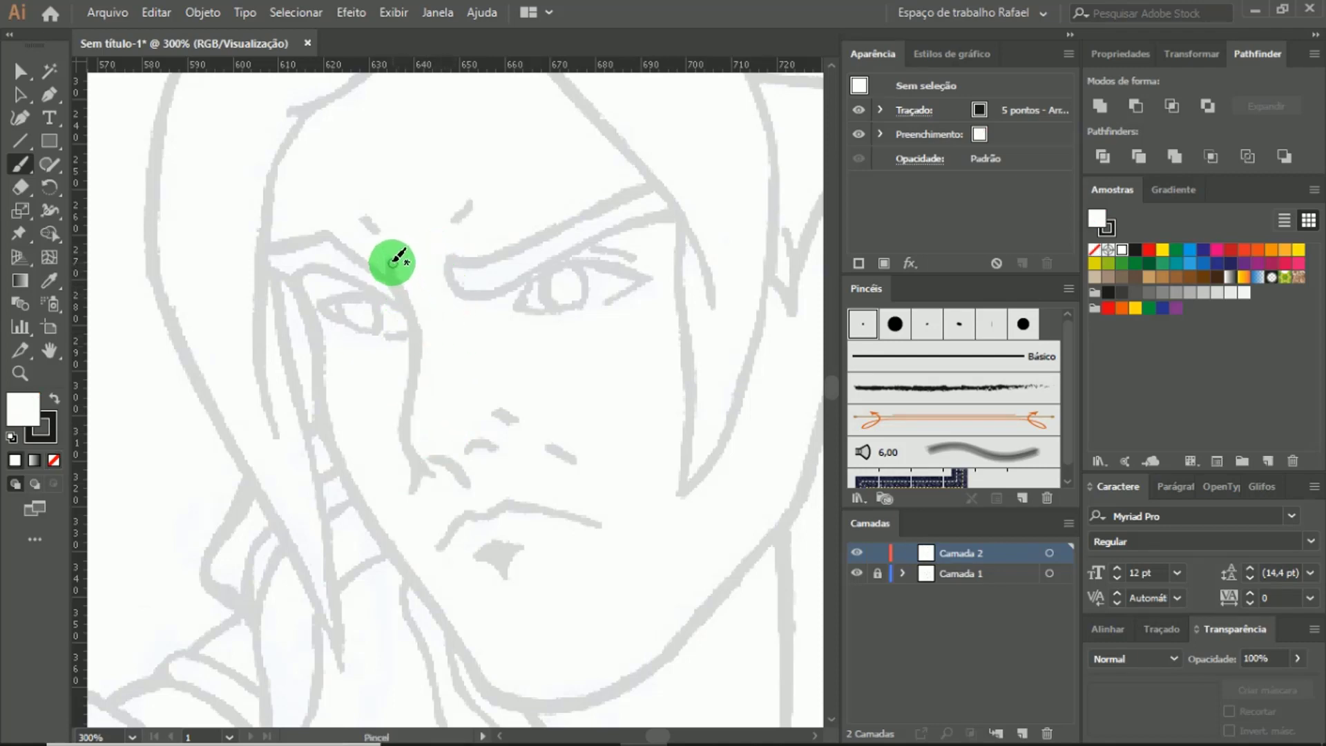
Step: Ink the cheek line, nose curve, nostril stroke, upper lip and the curve below the lip
mouse_move(394, 261)
left_mouse_down()
mouse_move(406, 410)
mouse_move(433, 483)
left_mouse_up()
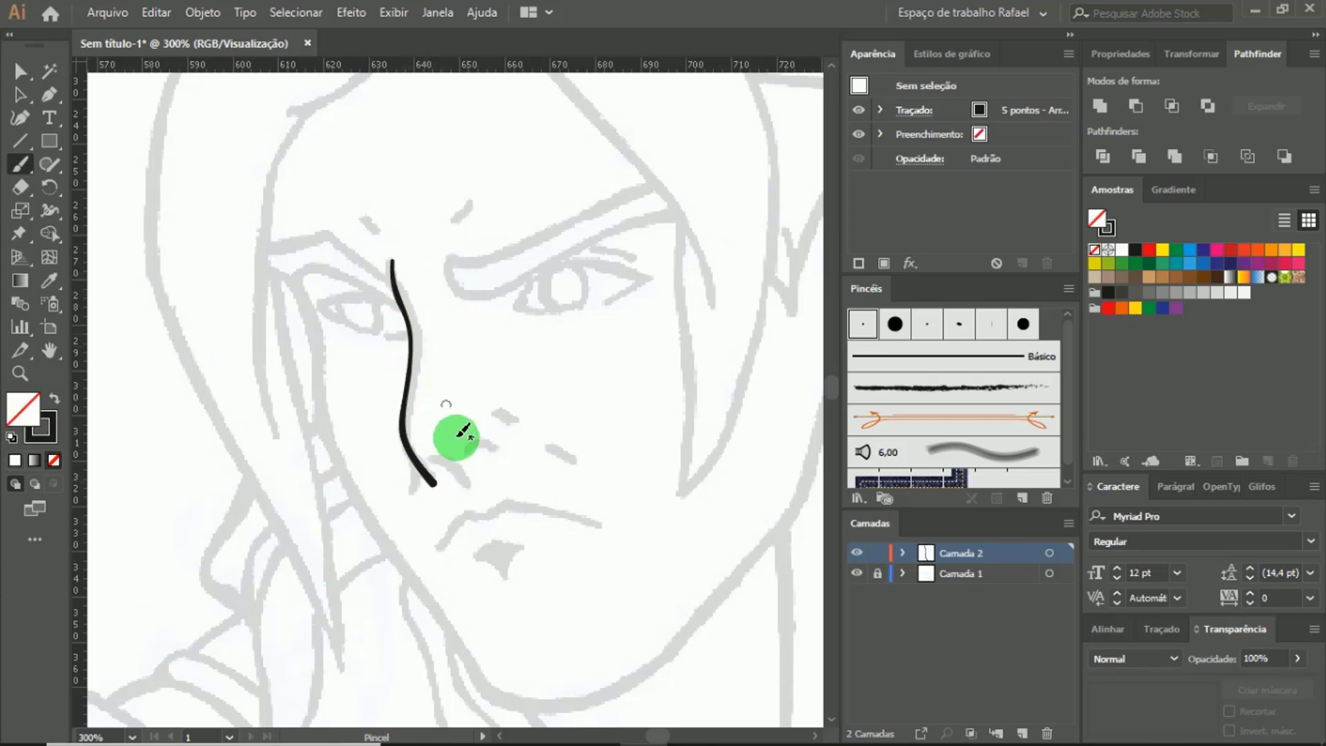
mouse_move(433, 455)
left_mouse_down()
mouse_move(475, 473)
mouse_move(474, 485)
mouse_move(516, 419)
mouse_move(572, 457)
left_mouse_up()
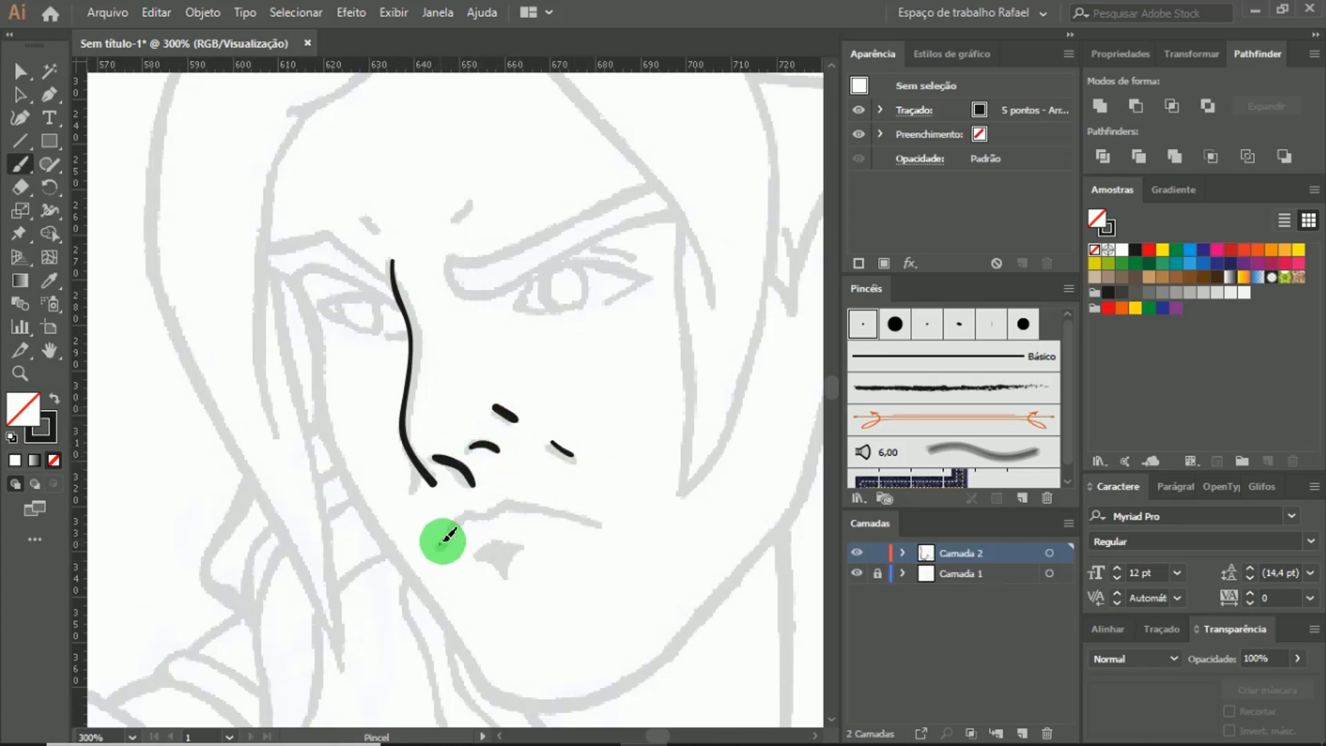
mouse_move(440, 543)
left_mouse_down()
mouse_move(532, 502)
mouse_move(595, 526)
left_mouse_up()
left_click_drag(475, 556, 525, 545)
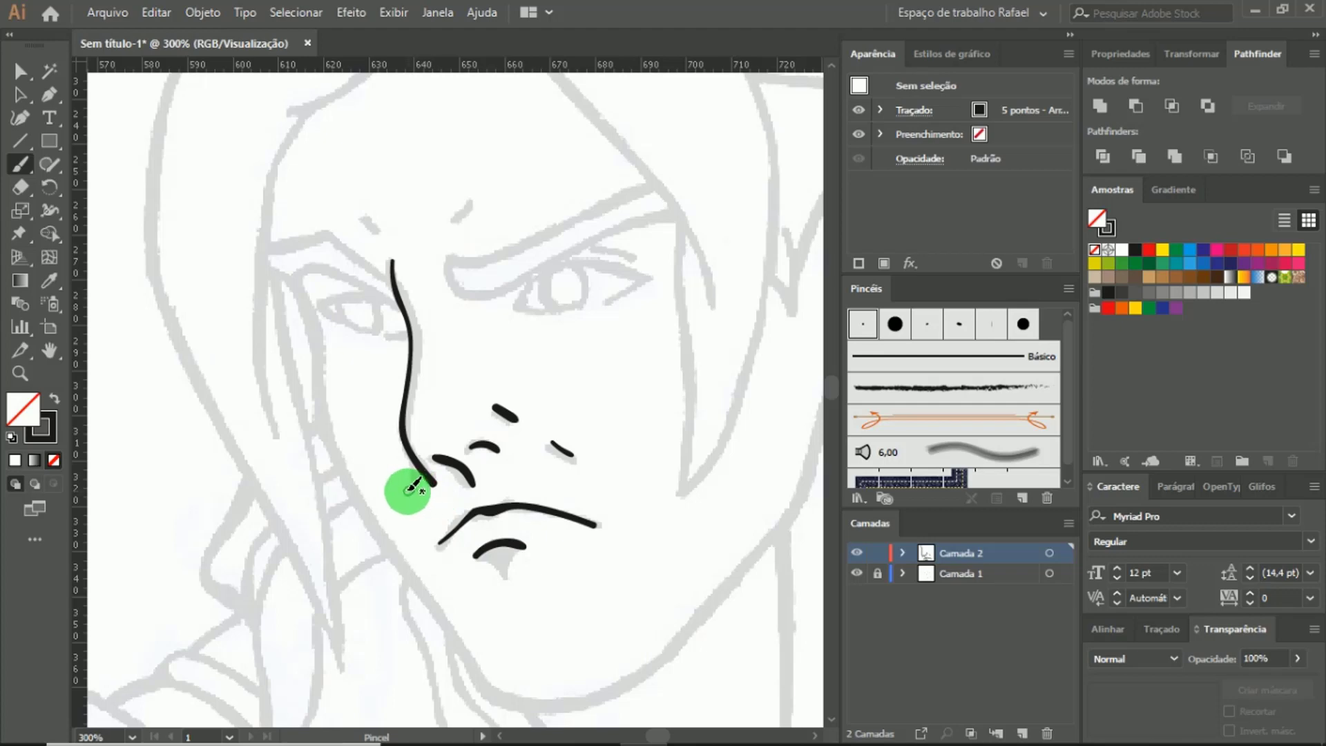
left_click_drag(409, 491, 416, 474)
Step: Add short marks near the brow, undo the last one, and select all inked strokes
left_click_drag(511, 355, 458, 458)
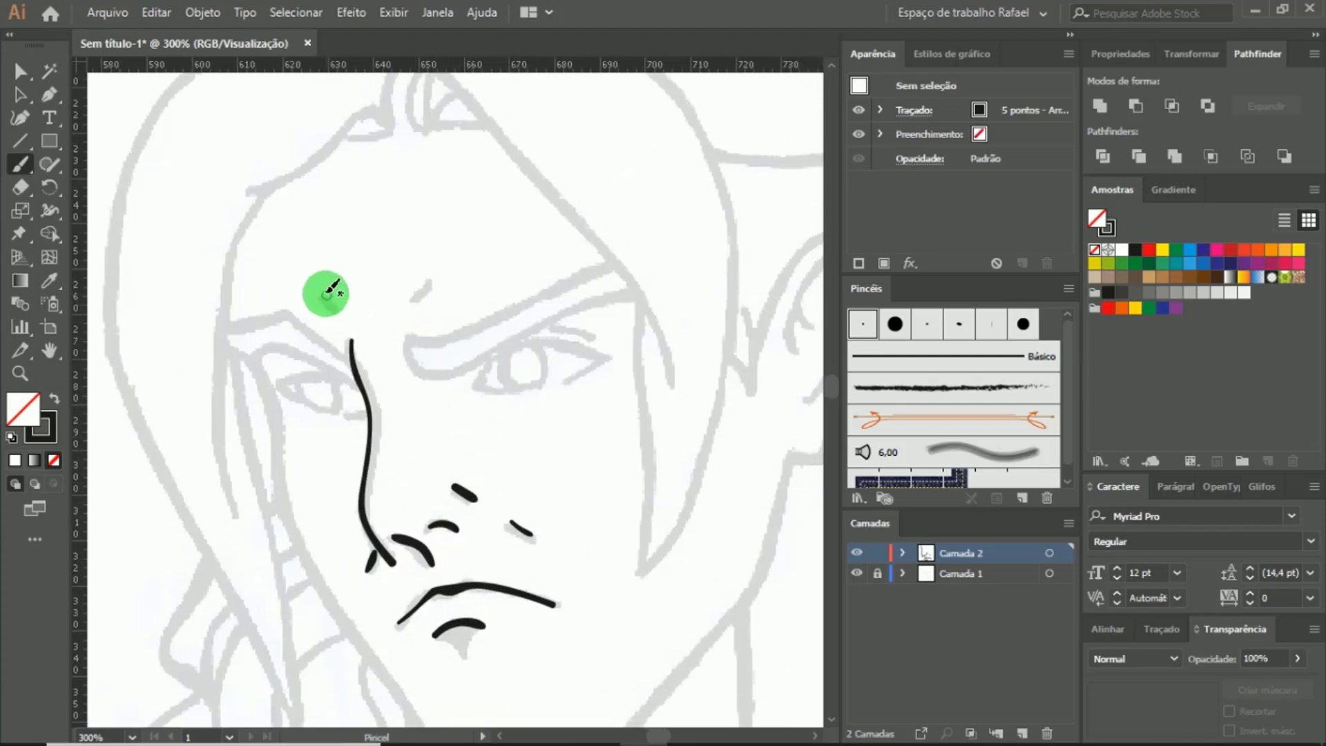
mouse_move(325, 291)
left_mouse_down()
mouse_move(338, 309)
mouse_move(434, 281)
left_mouse_up()
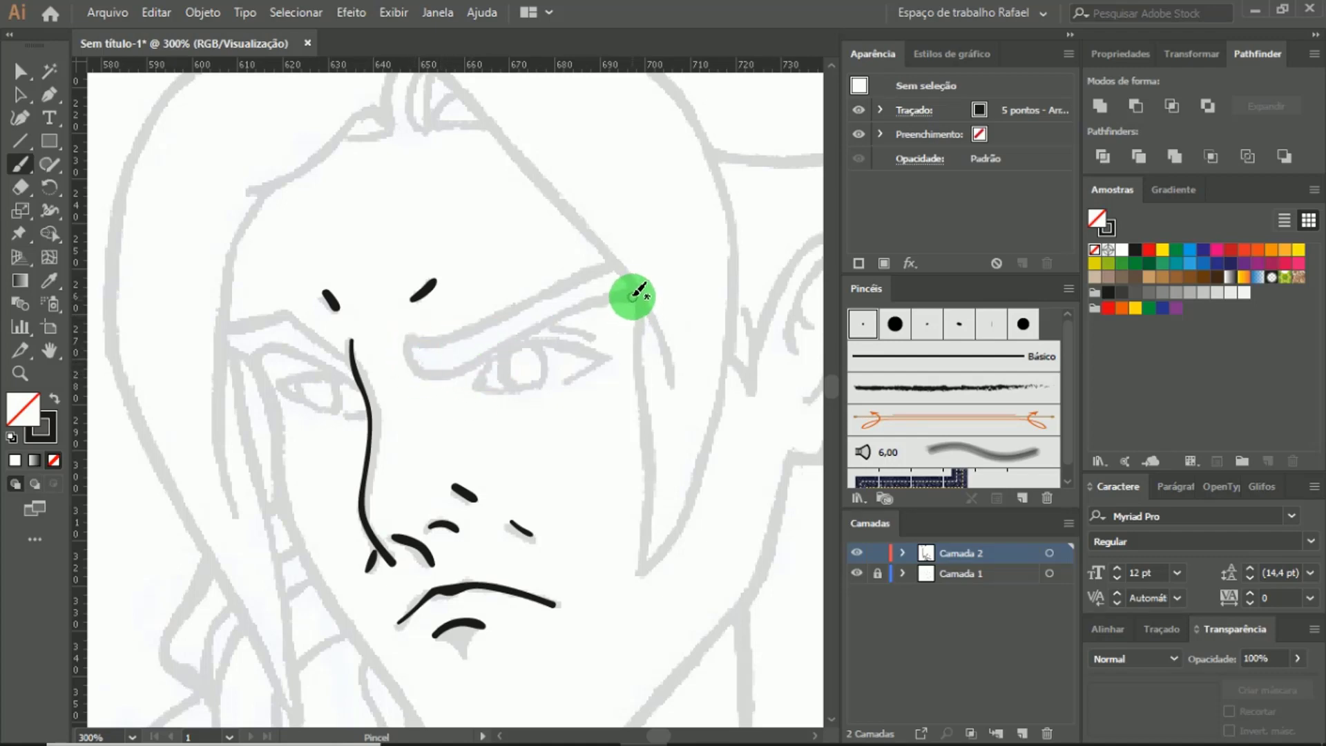
mouse_move(633, 296)
left_mouse_down()
mouse_move(443, 367)
mouse_move(406, 346)
mouse_move(562, 281)
mouse_move(615, 288)
left_mouse_up()
key("ctrl+z")
key("ctrl+z")
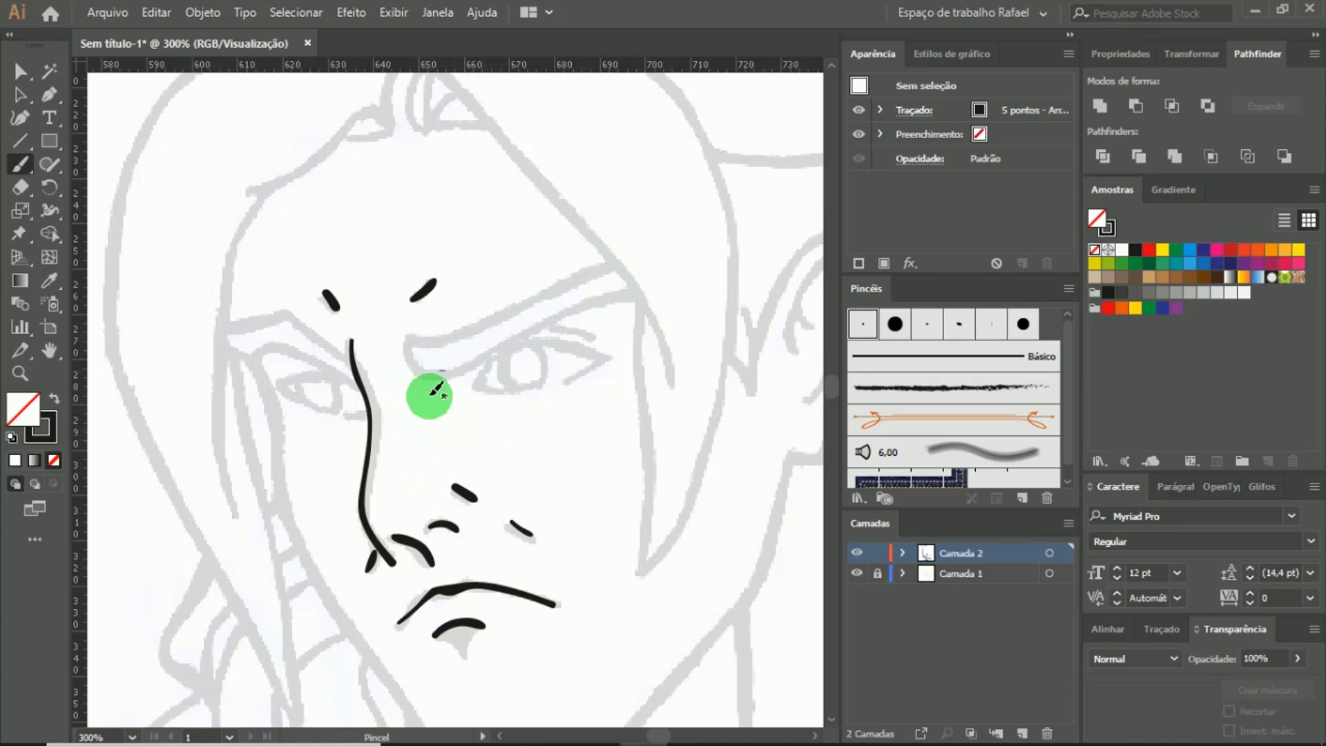
key("a")
left_click_drag(629, 173, 277, 656)
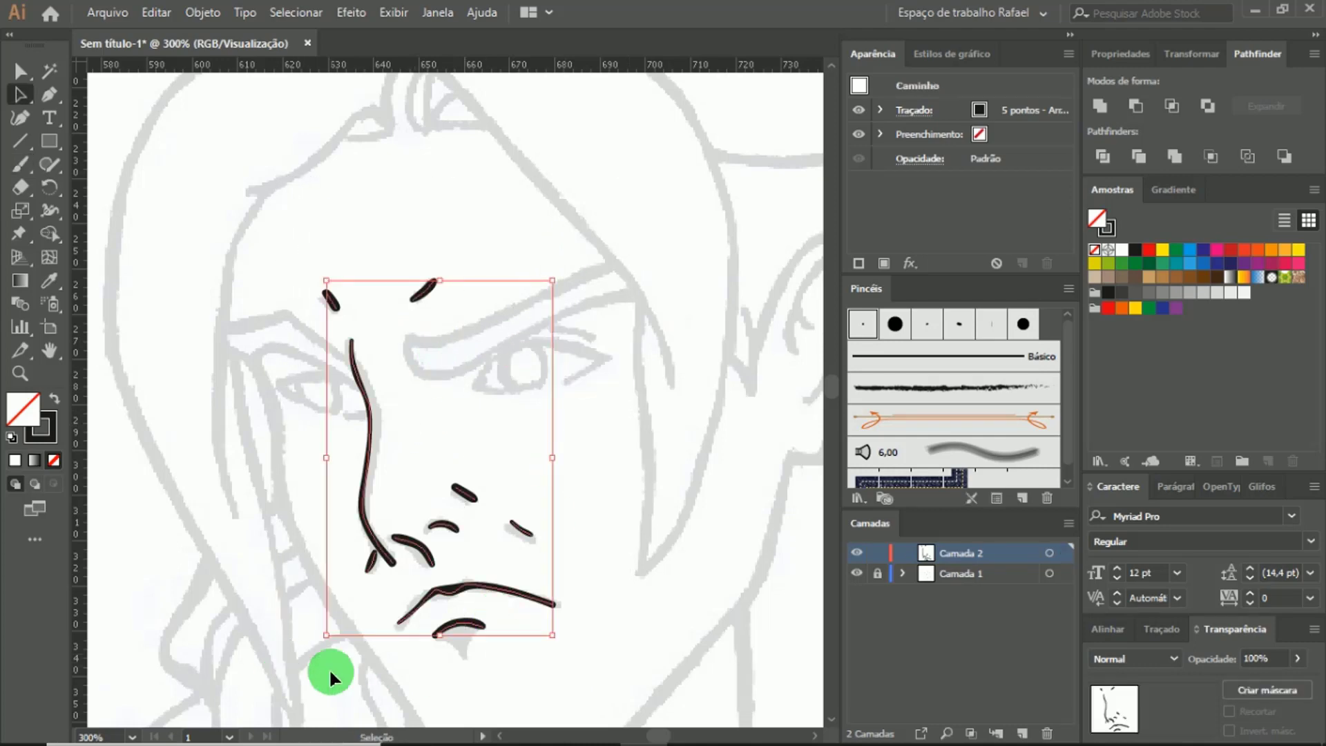
Step: Delete all the inked strokes from the face
key("Delete")
scroll(503, 495, "down", 1)
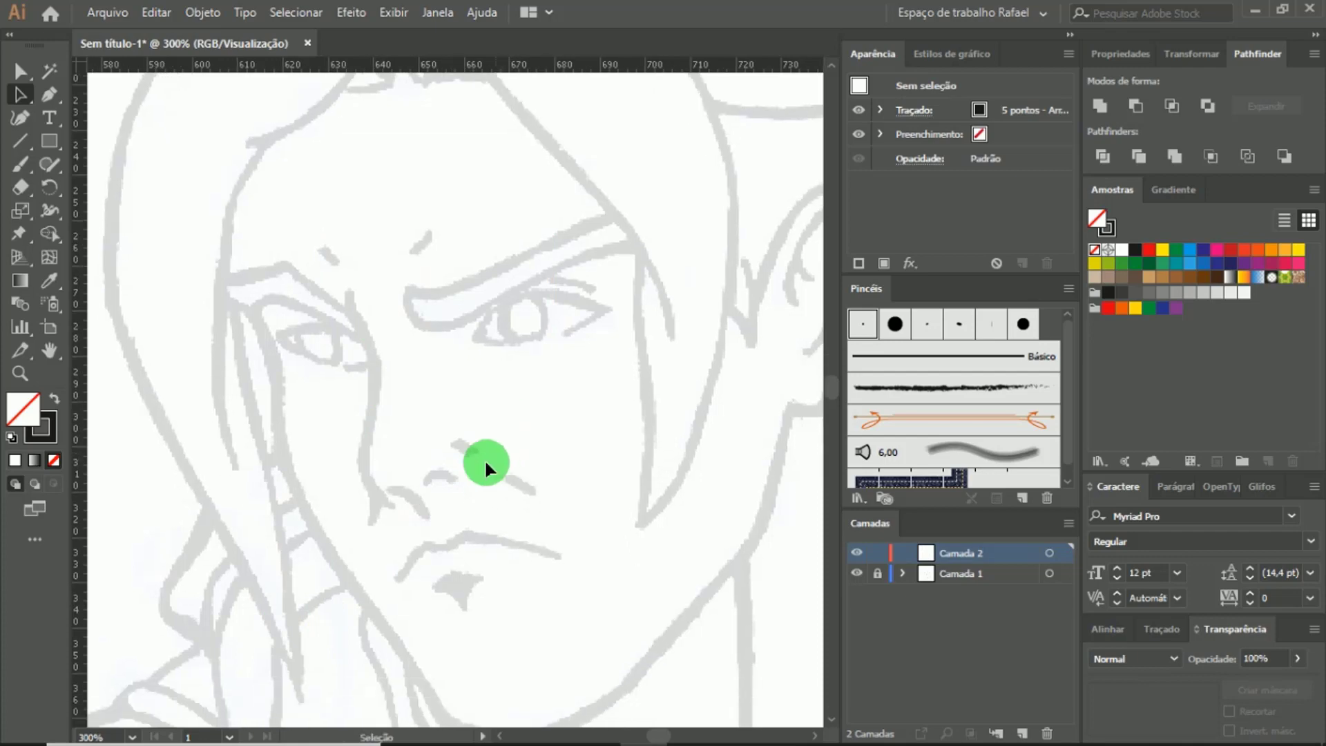
key("b")
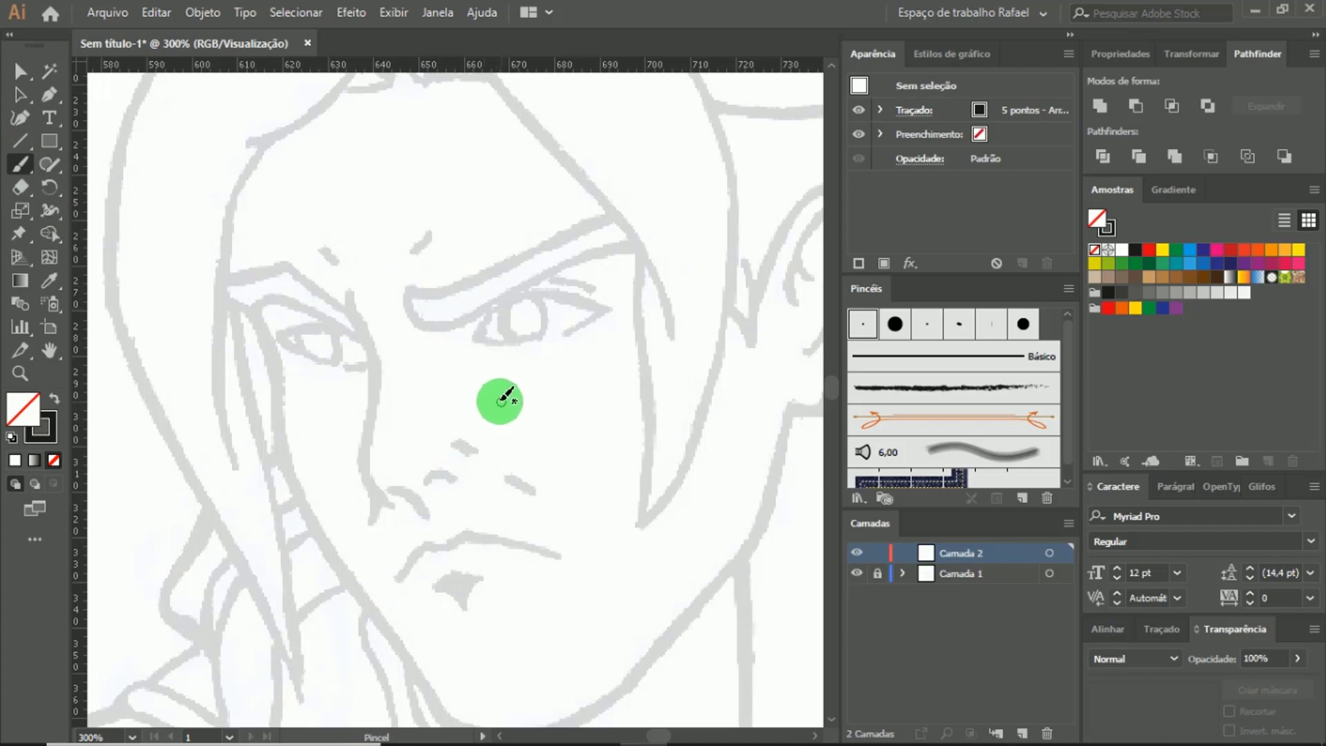
Step: Set Paintbrush fidelity to Suavizar with Manter selecionado checked
key("Return")
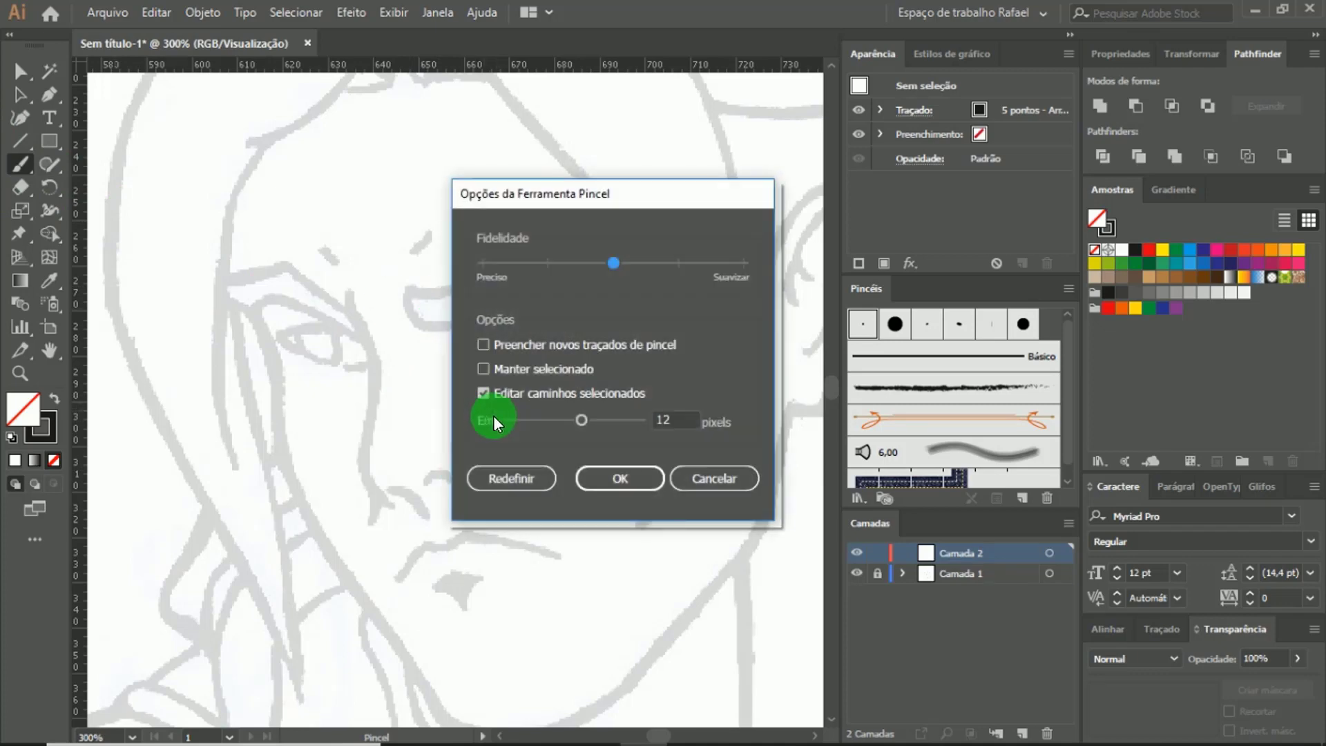
left_click_drag(699, 264, 598, 242)
left_click(484, 369)
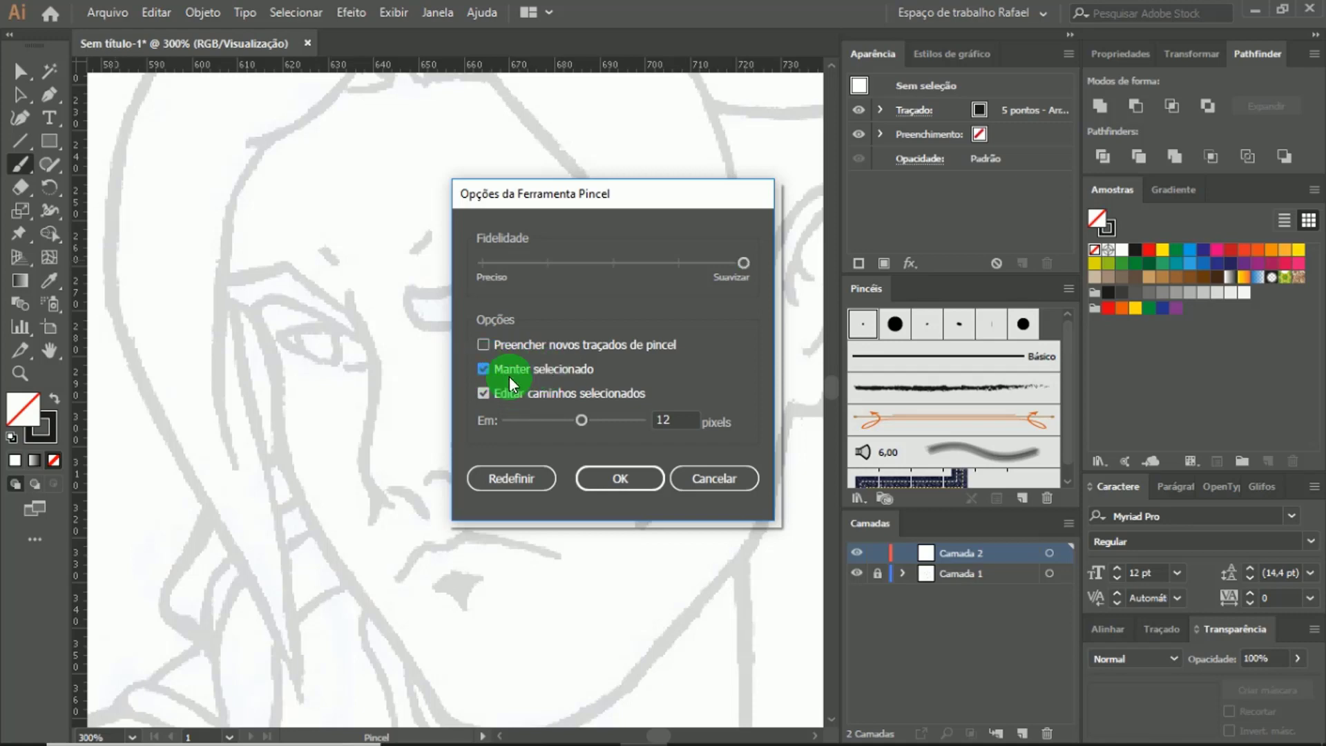
left_click(608, 476)
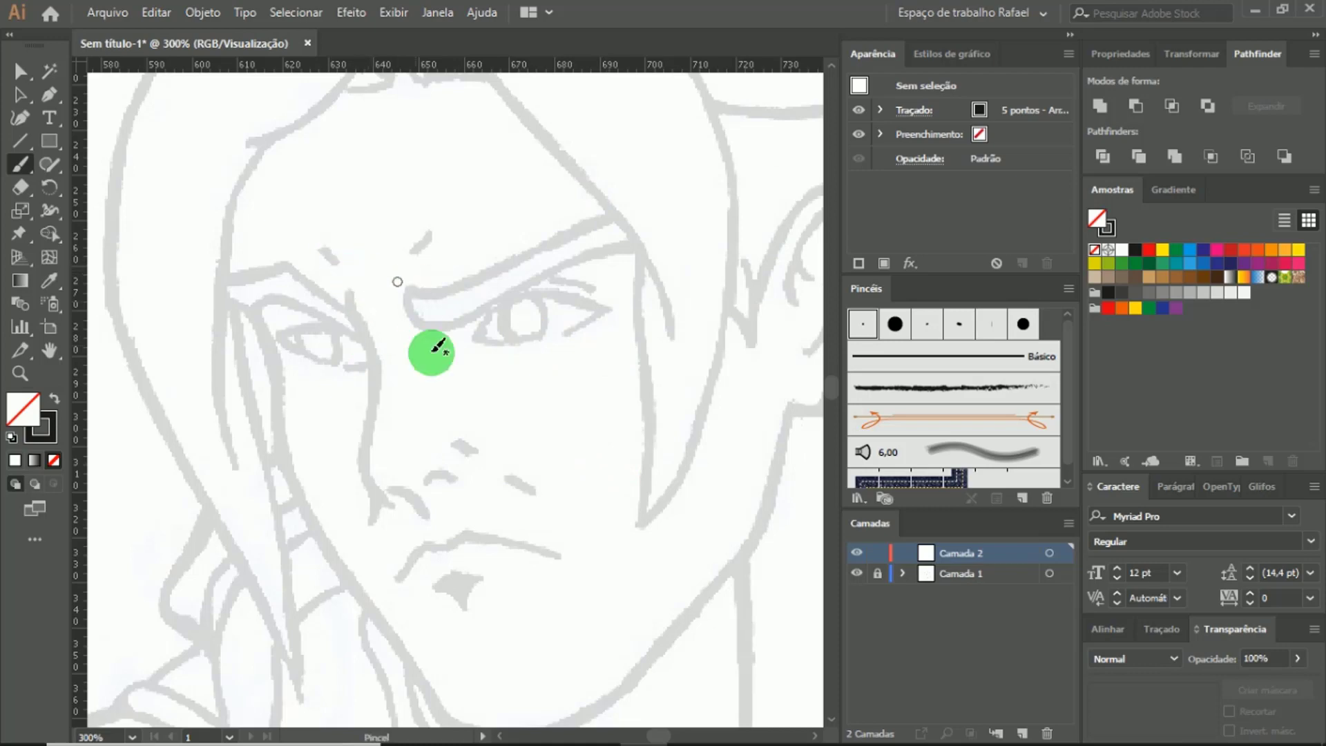
left_click_drag(435, 350, 366, 276)
Step: Draw one jawline stroke from the left cheek under the chin and up the right jaw toward the ear
mouse_move(245, 242)
left_mouse_down()
mouse_move(219, 236)
mouse_move(230, 321)
mouse_move(216, 281)
mouse_move(252, 459)
mouse_move(237, 375)
mouse_move(320, 541)
mouse_move(325, 518)
mouse_move(403, 634)
left_mouse_up()
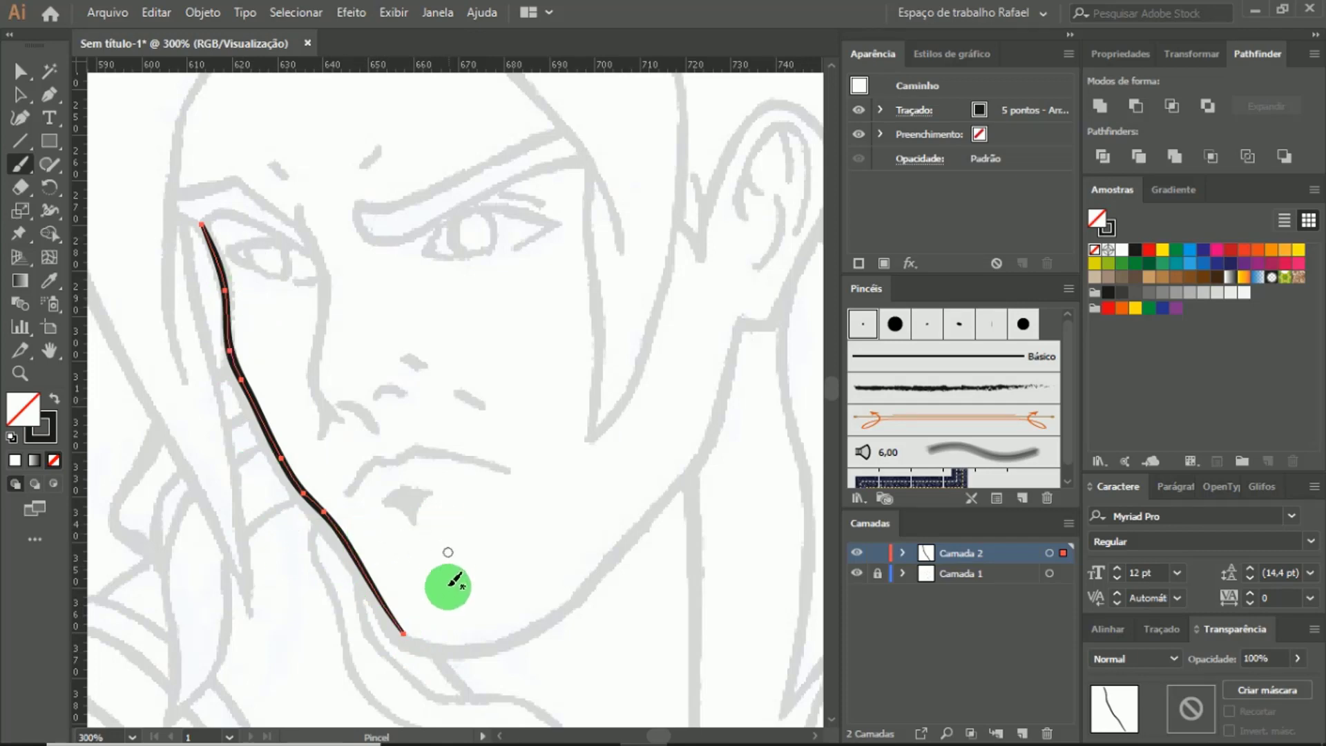
mouse_move(402, 629)
left_mouse_down()
mouse_move(514, 644)
mouse_move(691, 532)
mouse_move(517, 634)
mouse_move(673, 487)
left_mouse_up()
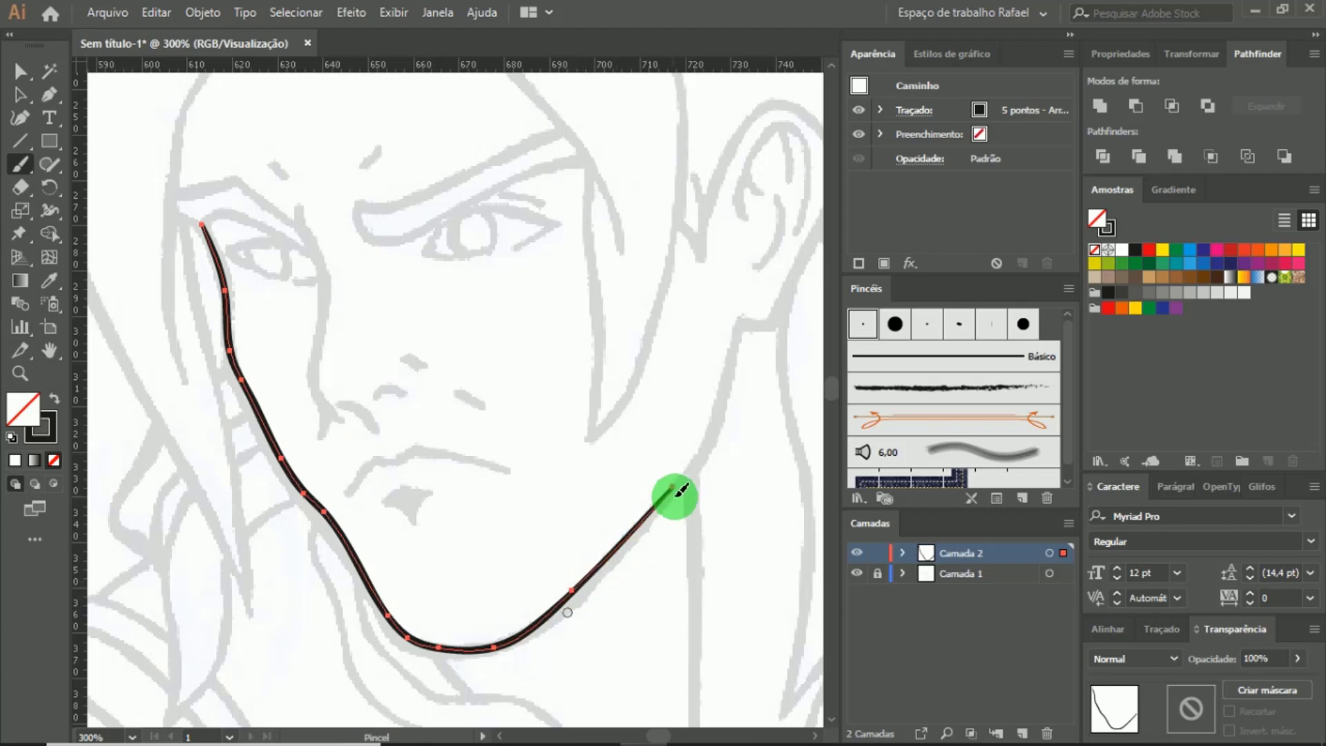
left_click_drag(653, 435, 564, 473)
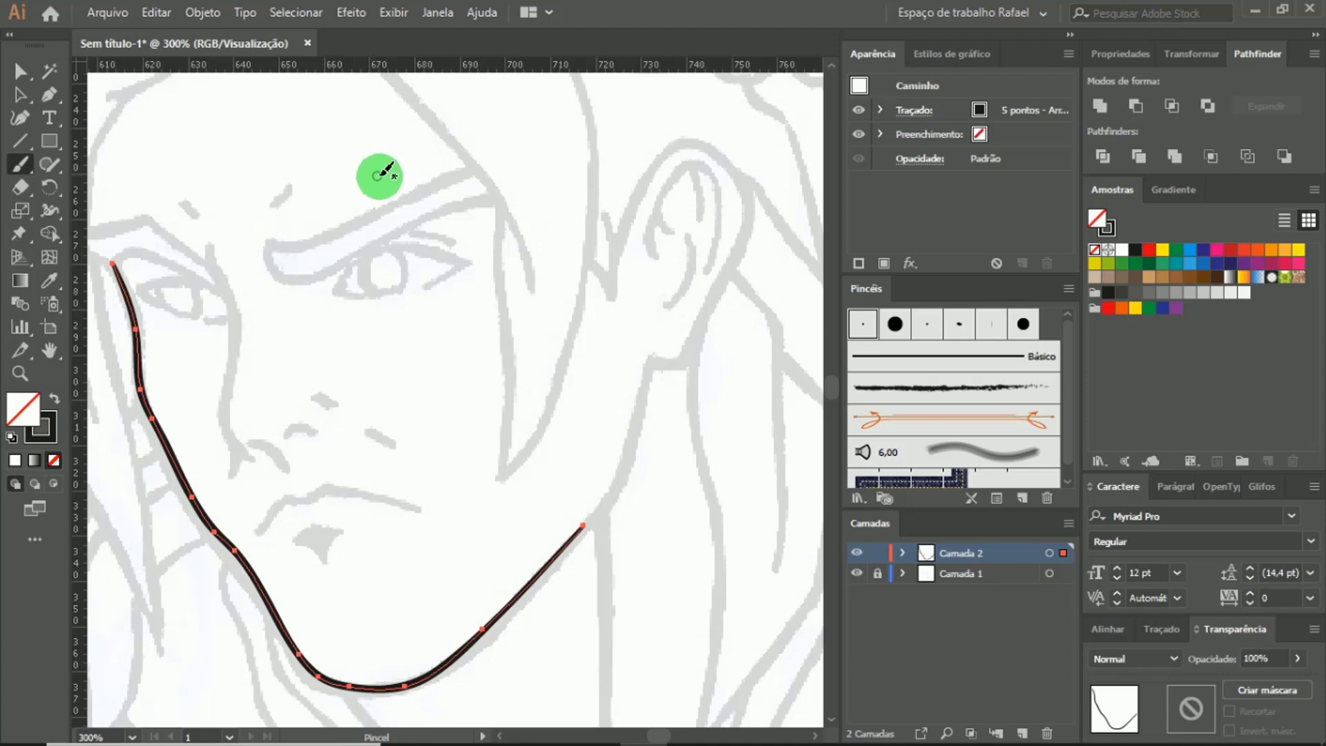
mouse_move(577, 528)
left_mouse_down()
mouse_move(652, 418)
mouse_move(642, 386)
left_mouse_up()
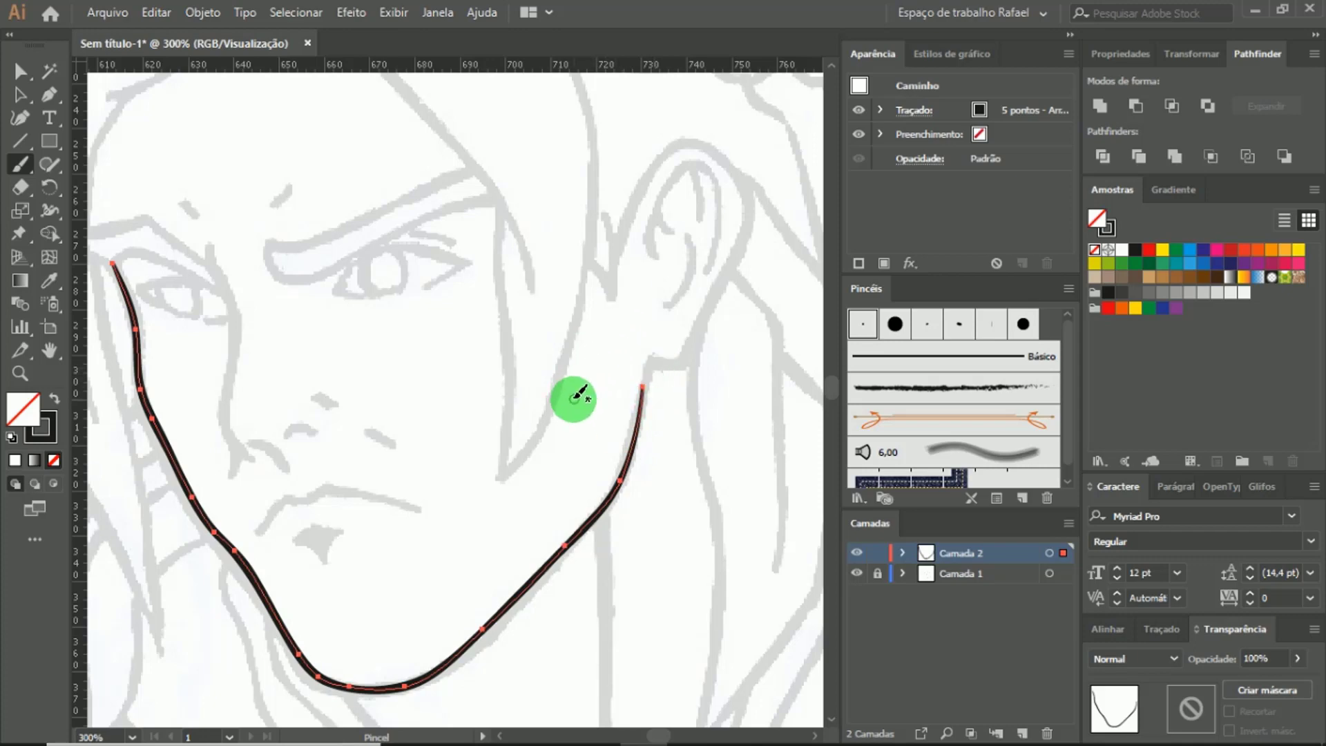
Step: Turn off Manter selecionado in the Paintbrush options and zoom in on the ear
key("Return")
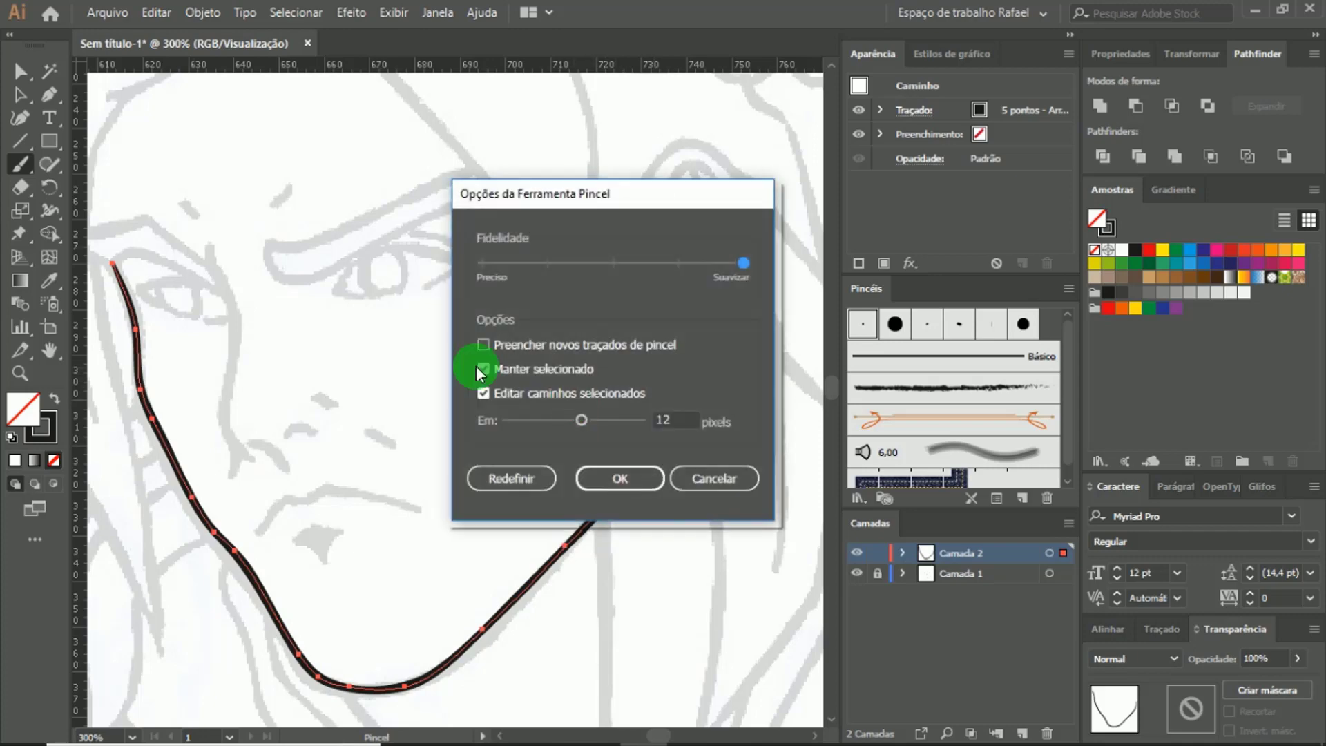
left_click(483, 368)
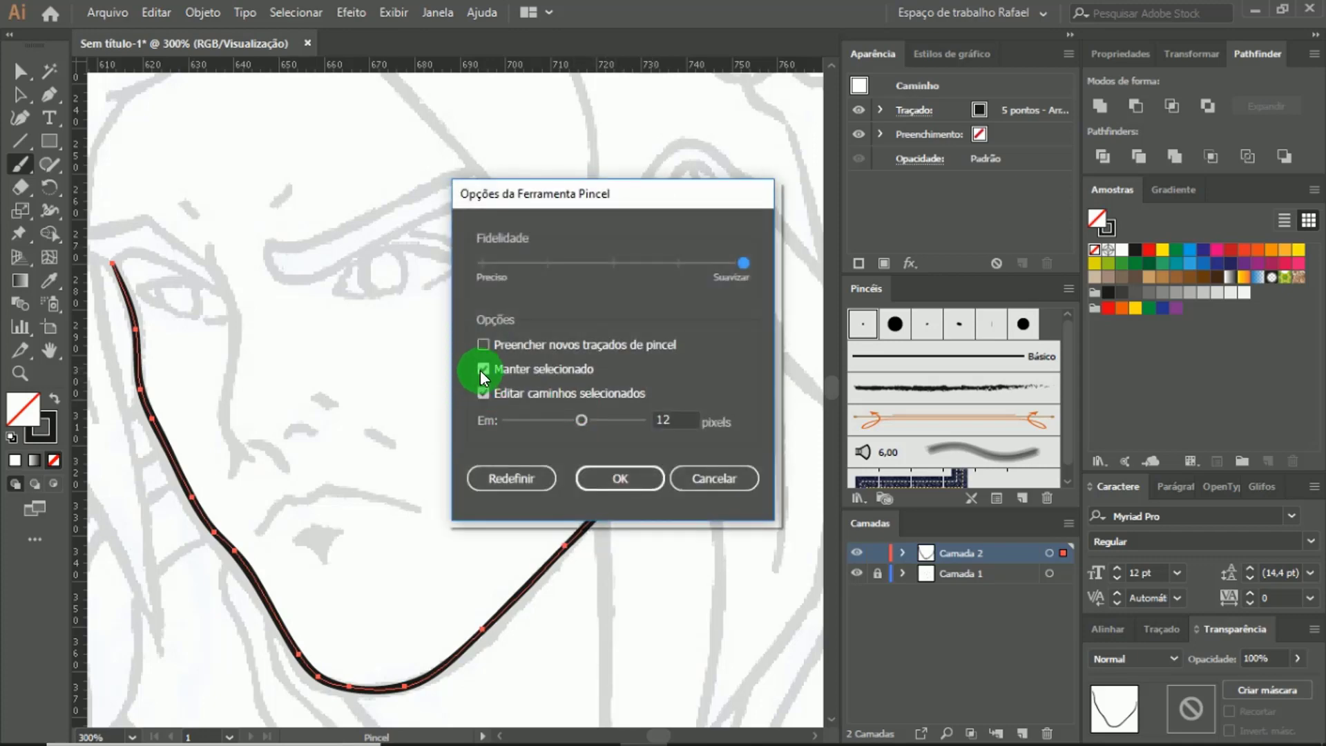
left_click(625, 491)
scroll(484, 373, "right", 3)
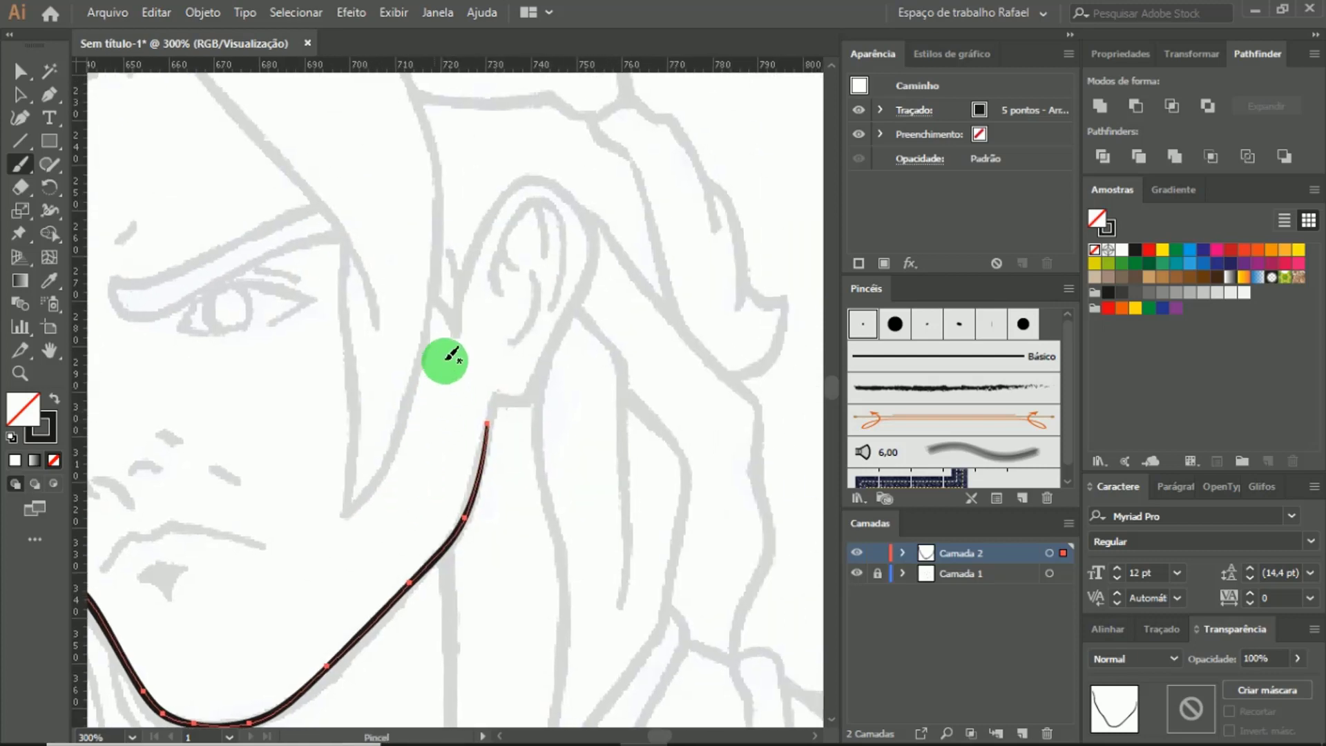
key("z")
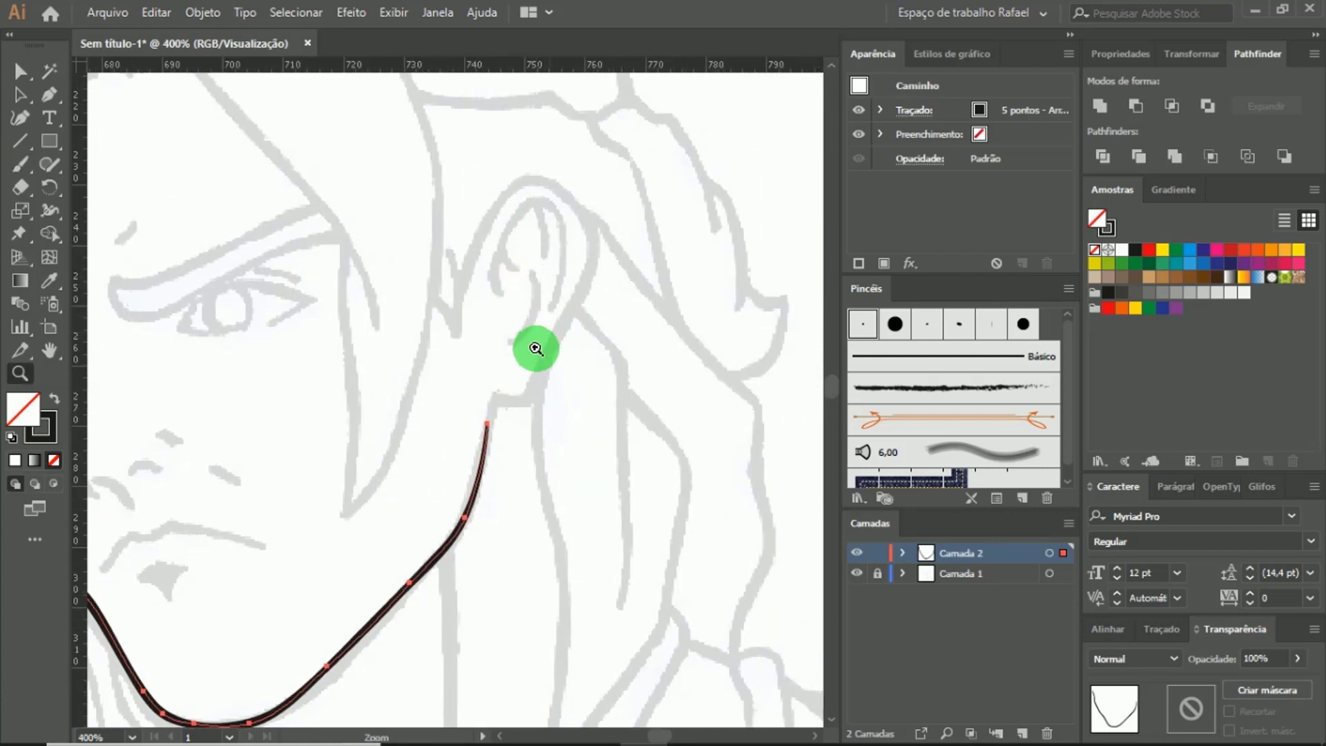
left_click(529, 344)
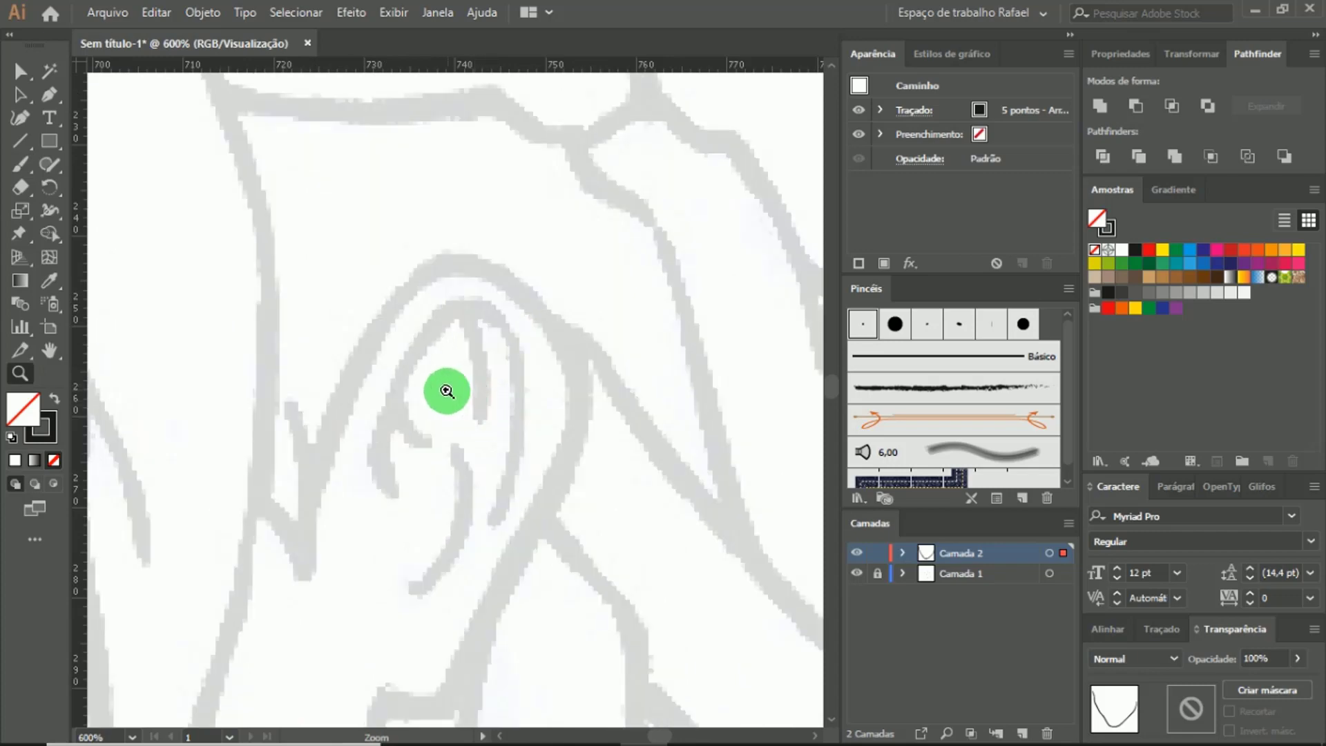
Step: Brush the ear's upper outline, undo its lower part, and reselect the remaining stroke
key("b")
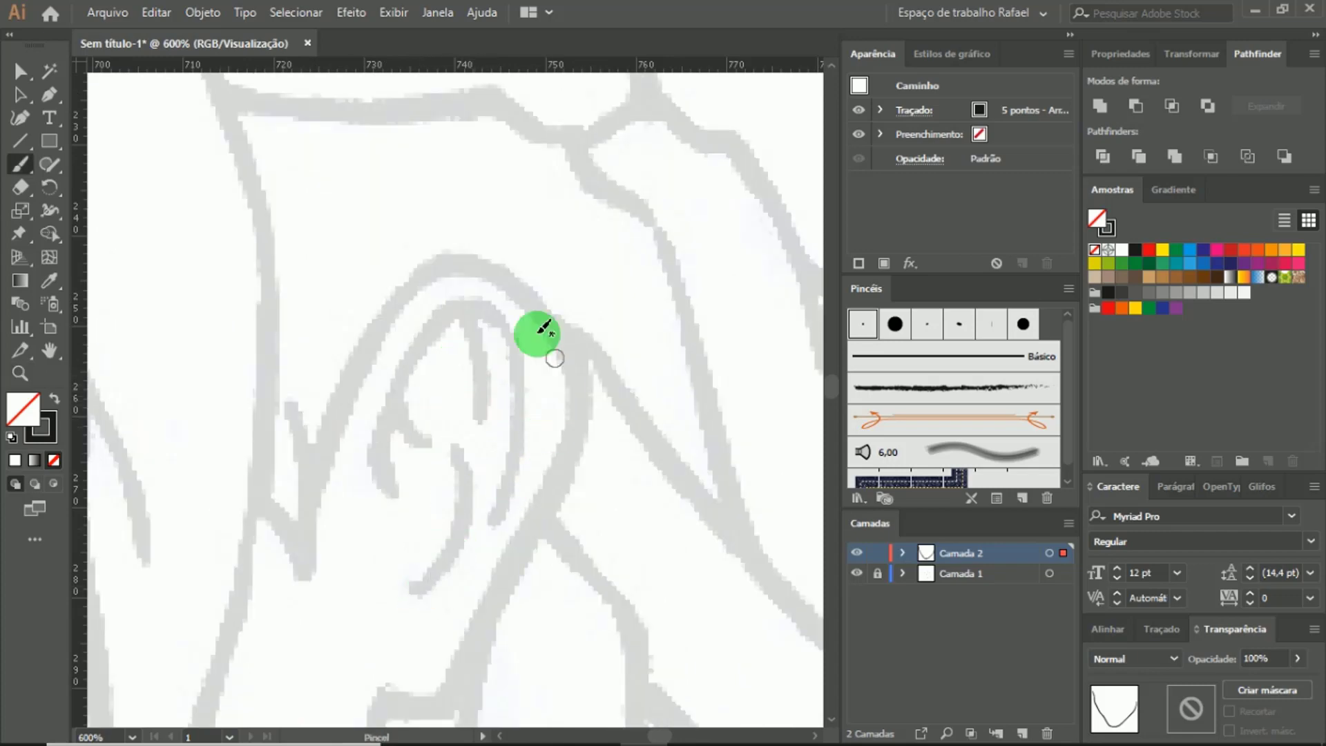
mouse_move(450, 261)
left_mouse_down()
mouse_move(534, 320)
mouse_move(572, 376)
mouse_move(532, 507)
left_mouse_up()
mouse_move(476, 474)
left_mouse_down()
mouse_move(557, 295)
mouse_move(557, 409)
left_mouse_up()
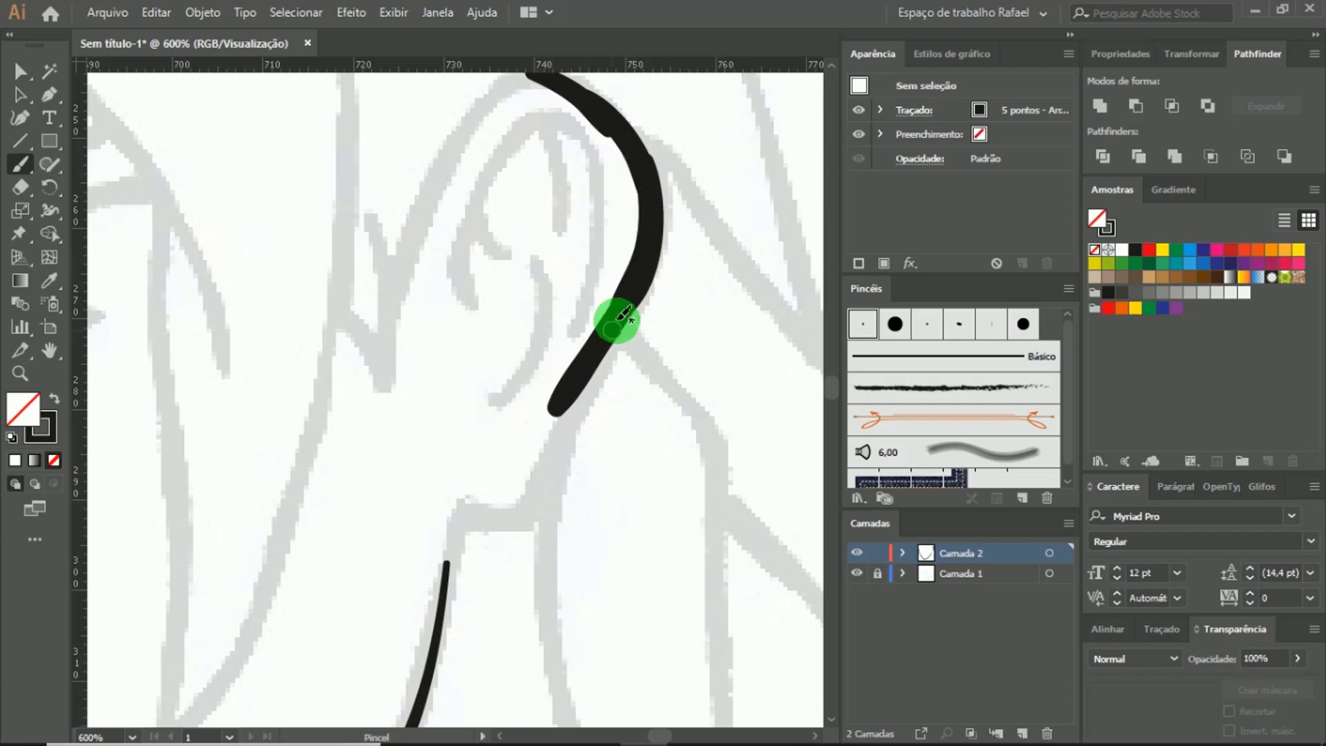
left_click_drag(611, 257, 580, 379)
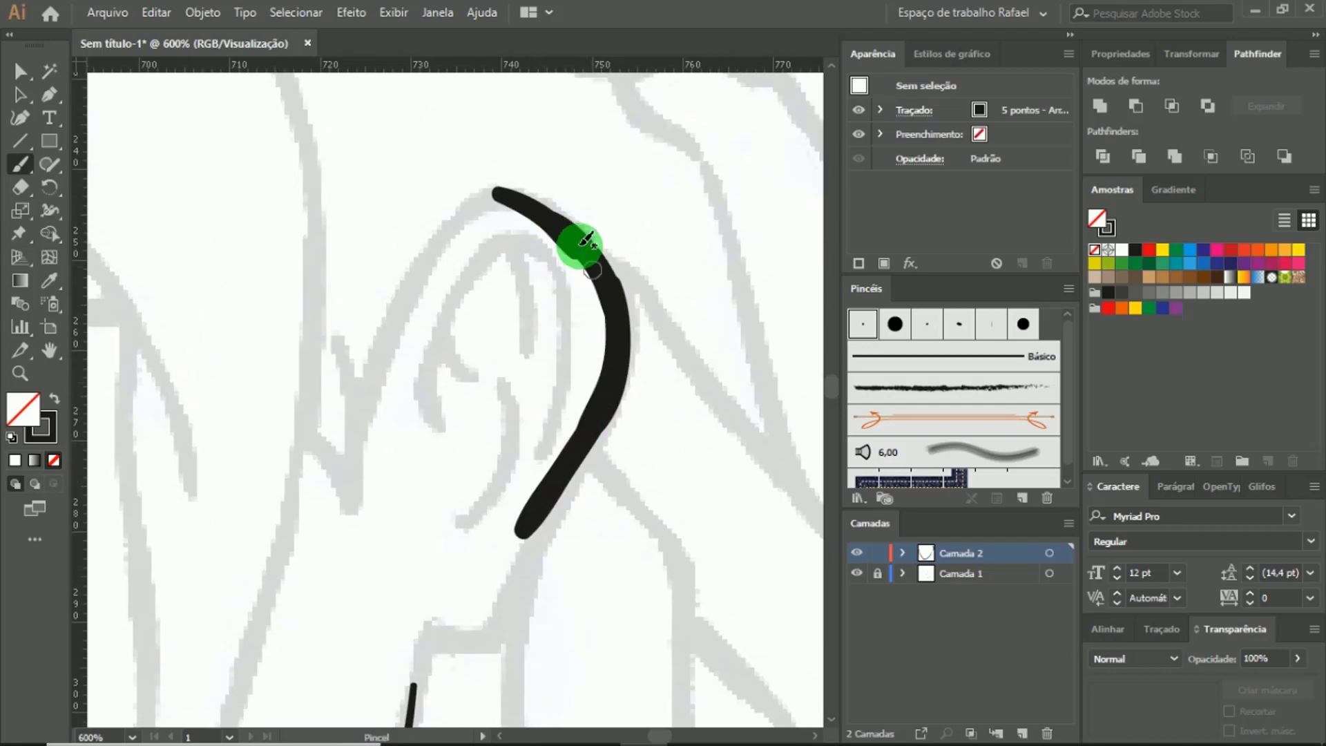
left_click_drag(581, 244, 601, 349)
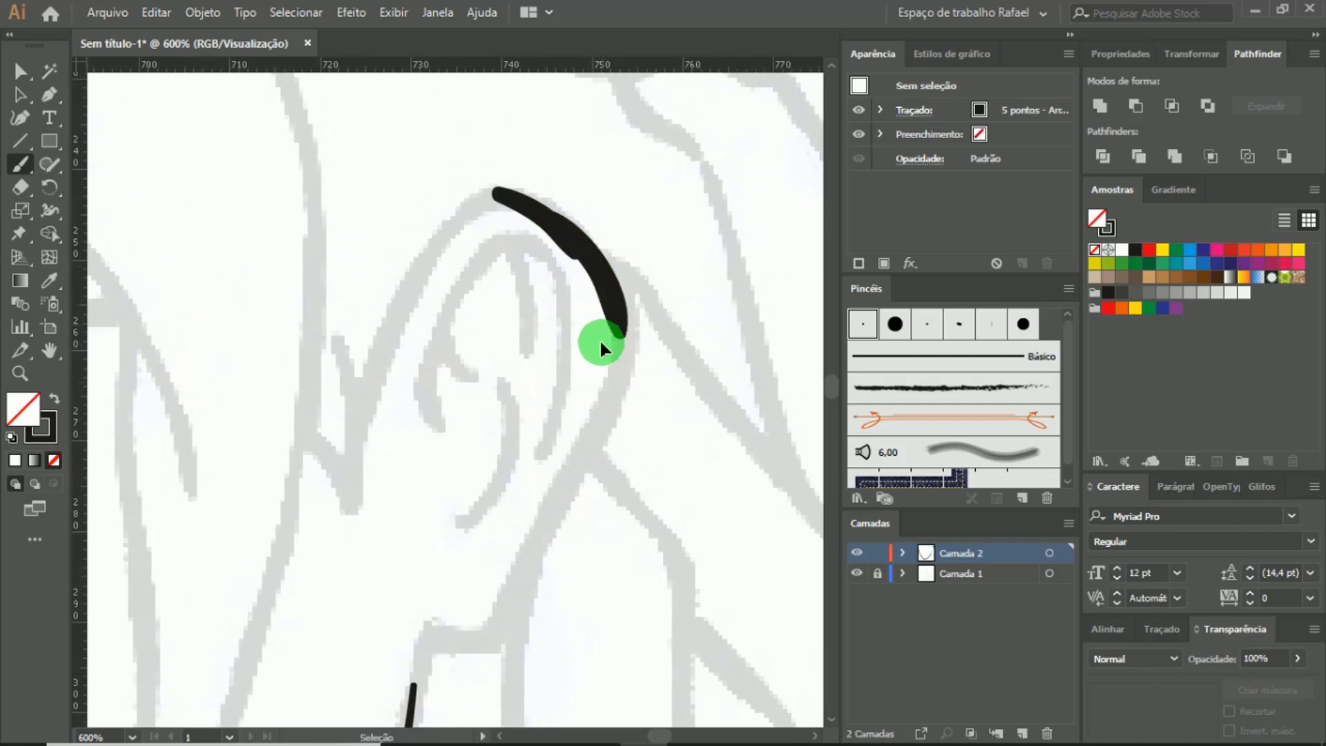
key("ctrl+z")
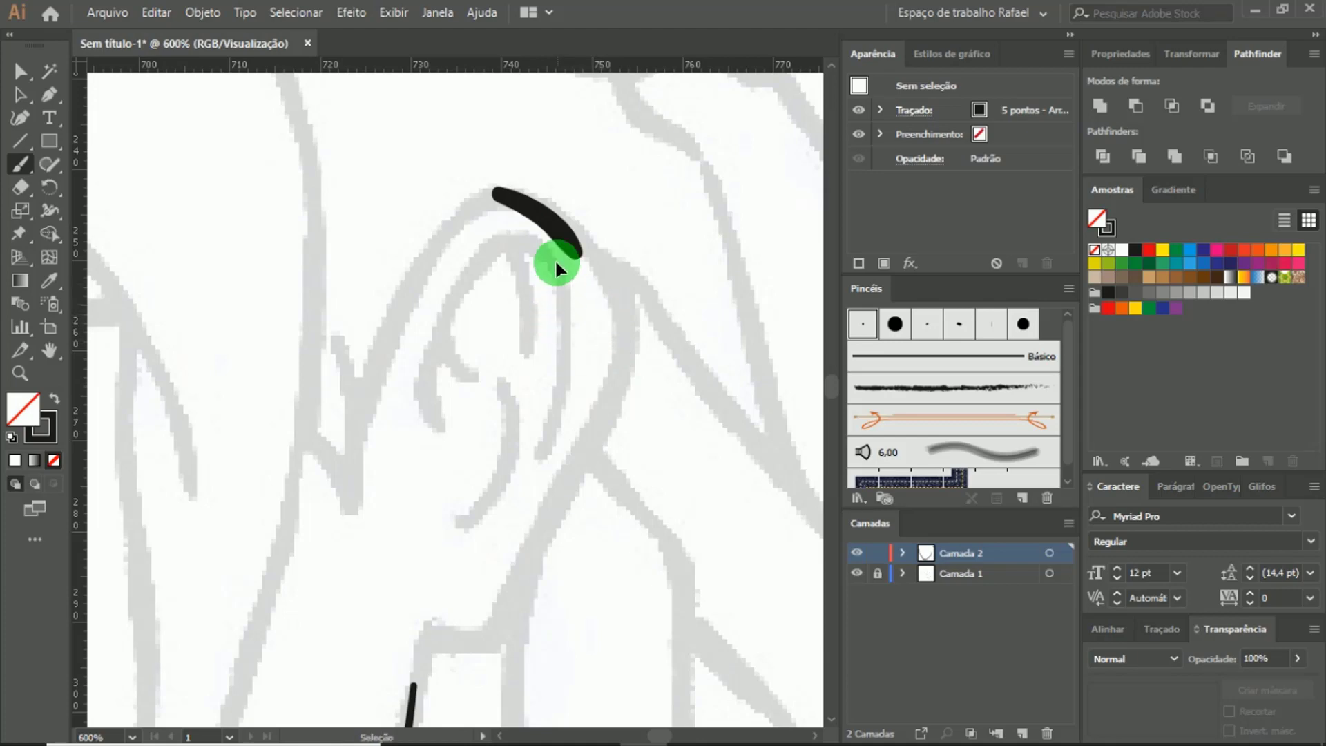
left_click(553, 233, "ctrl")
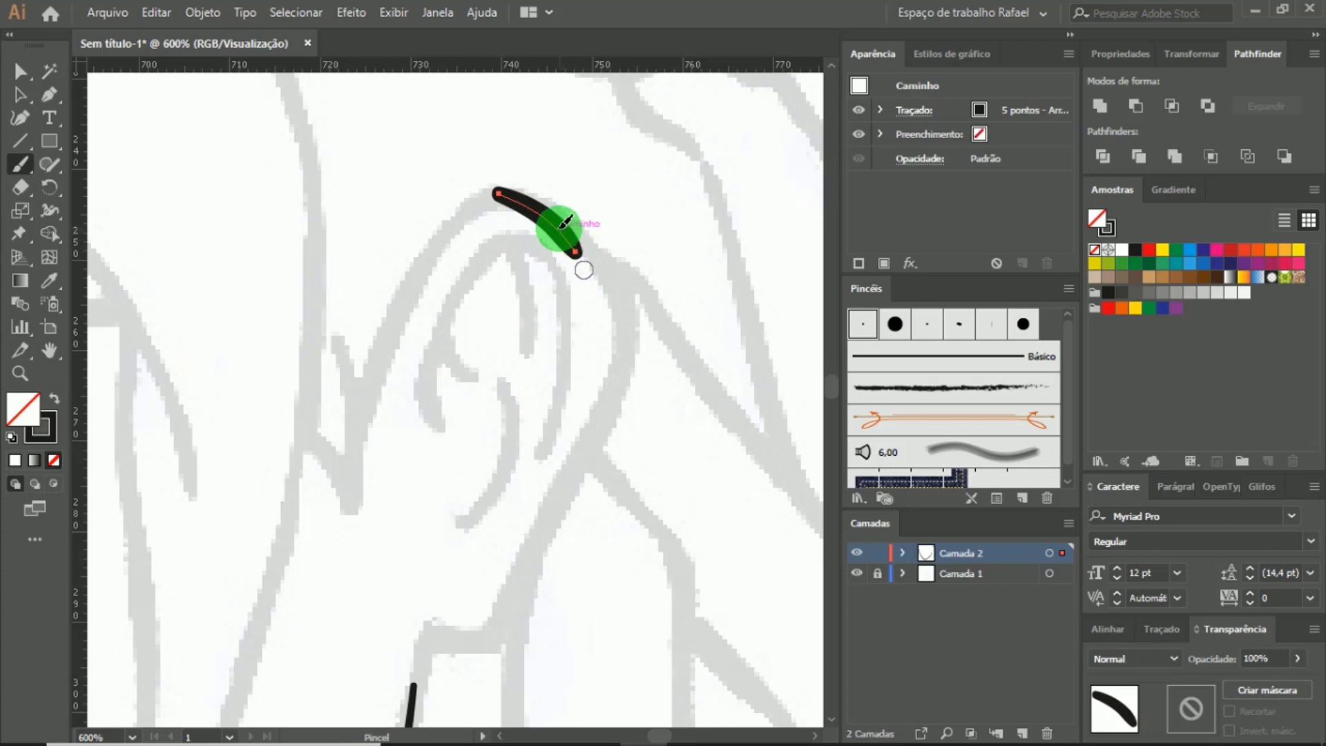
Step: Extend the ear outline down past the earlobe toward the jaw, redoing a bad extension
left_click_drag(578, 254, 556, 456)
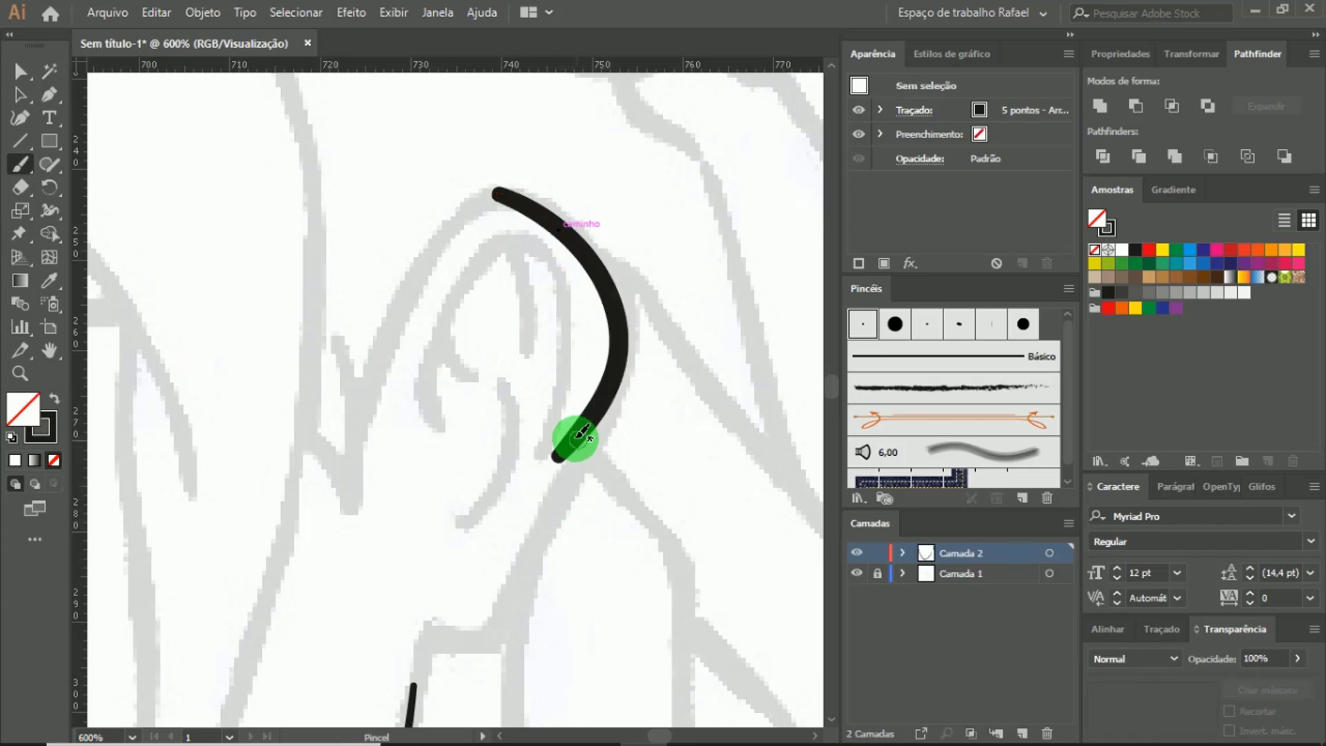
left_click_drag(570, 442, 533, 551)
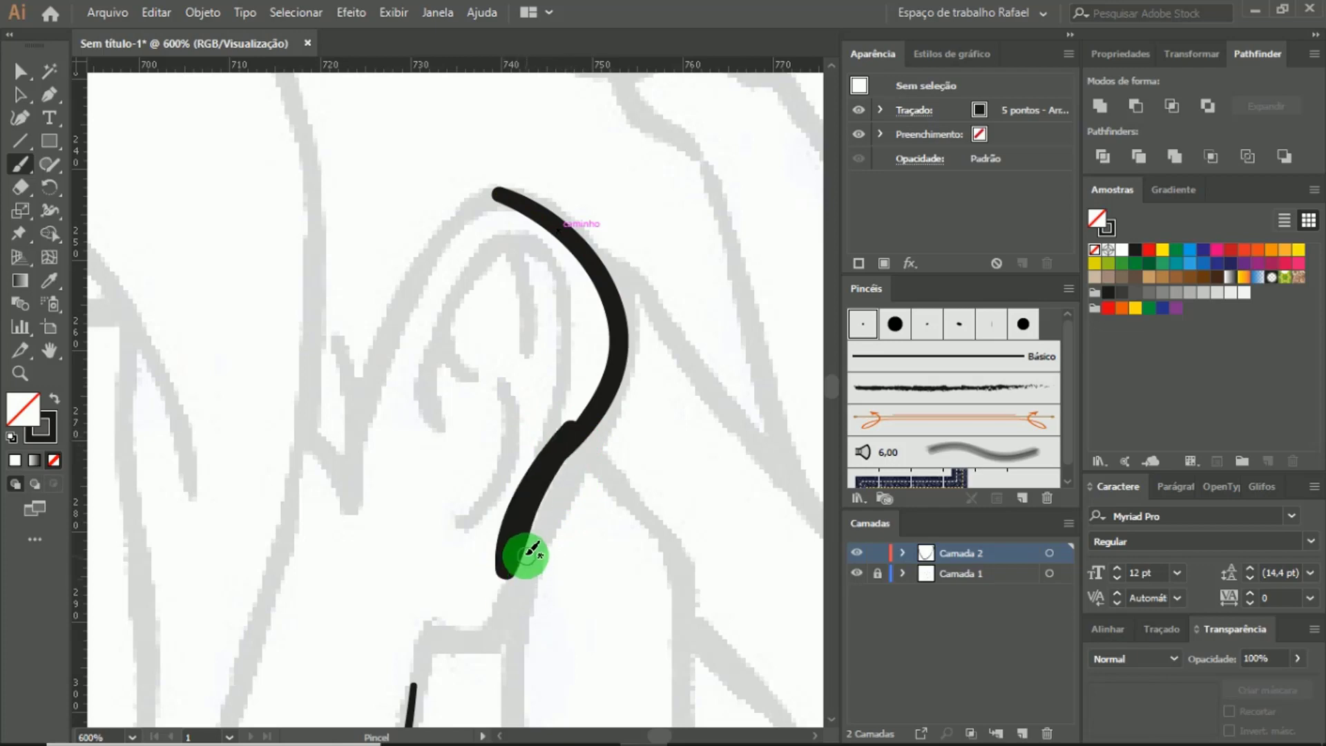
key("ctrl+z")
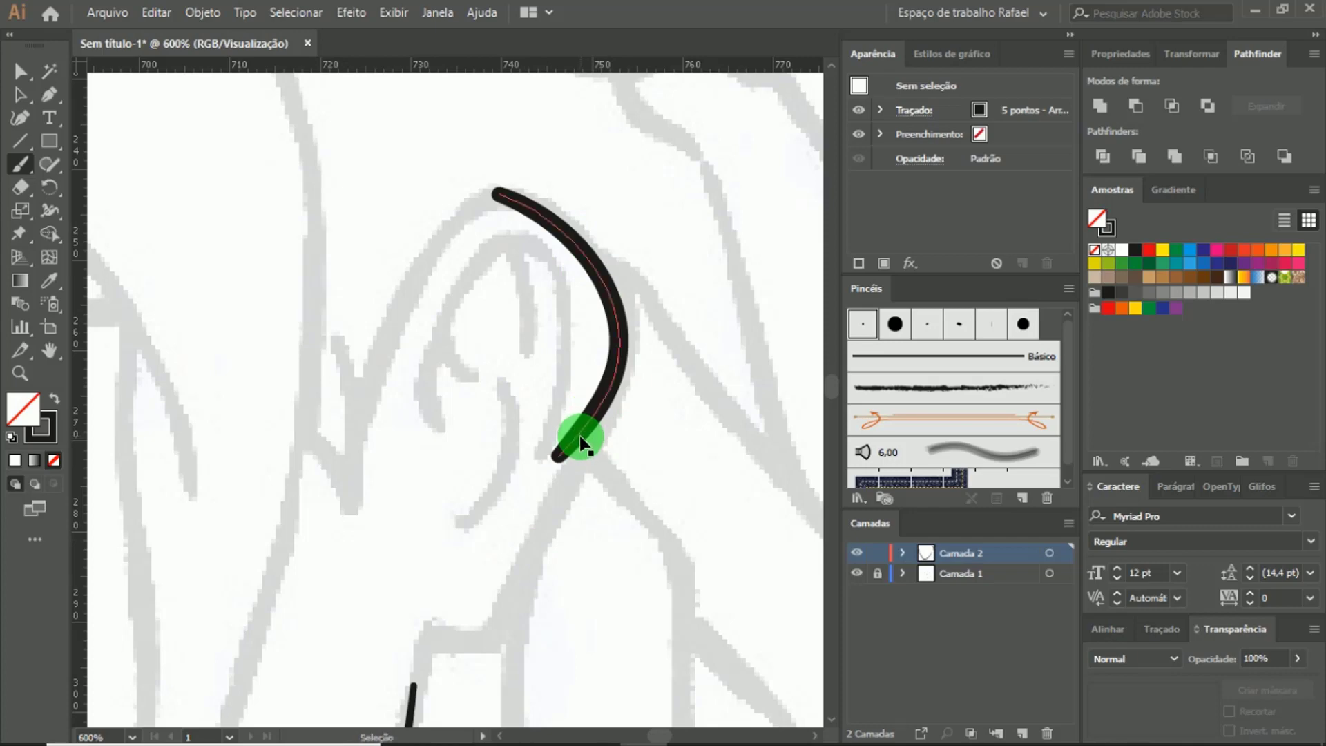
left_click(608, 404, "ctrl")
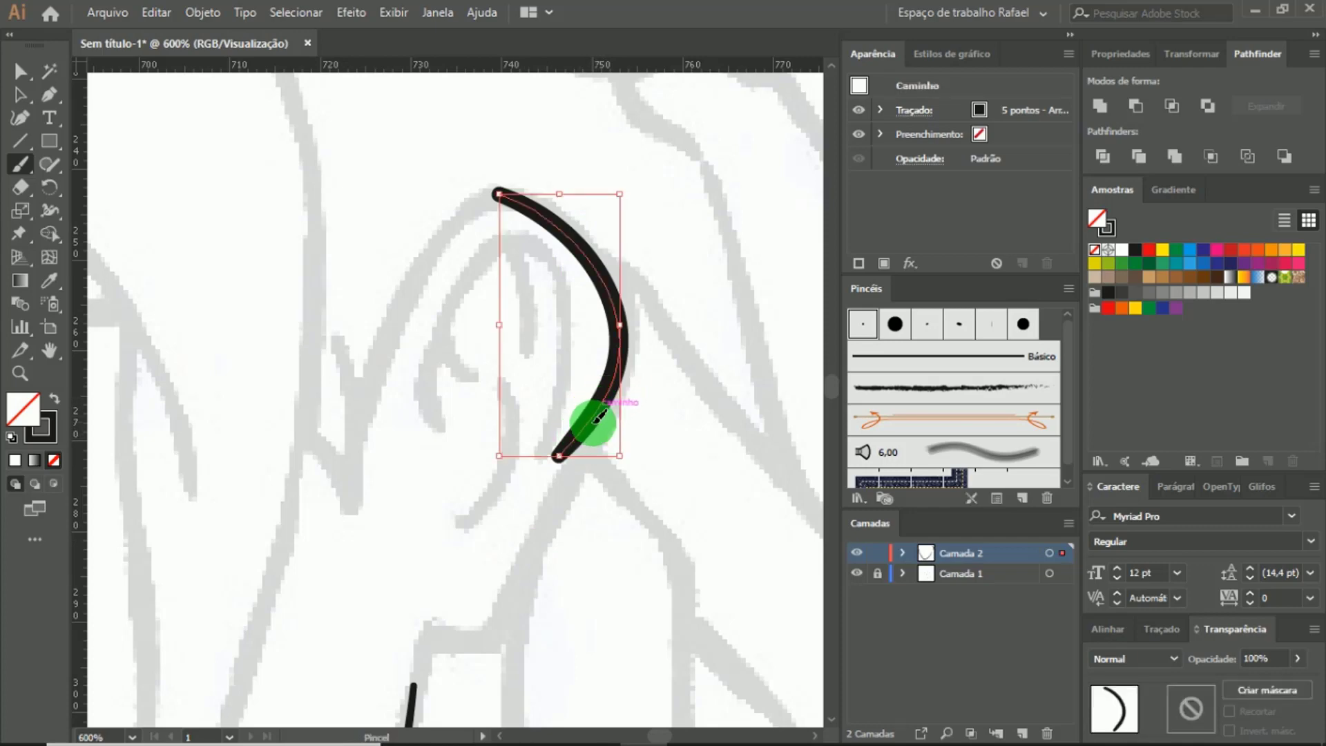
left_click_drag(583, 427, 511, 608)
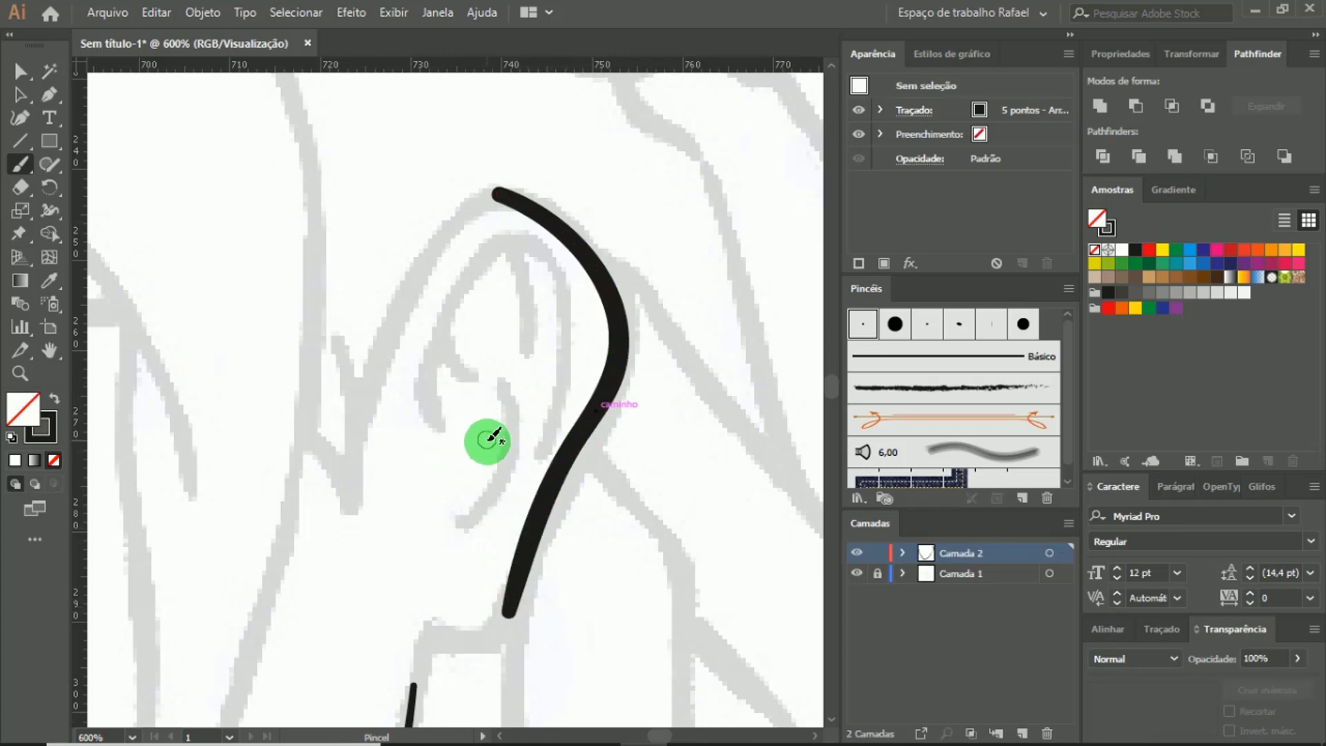
Step: Turn Keep Selected back on and zoom out to 400% over the brow and head top
key("Return")
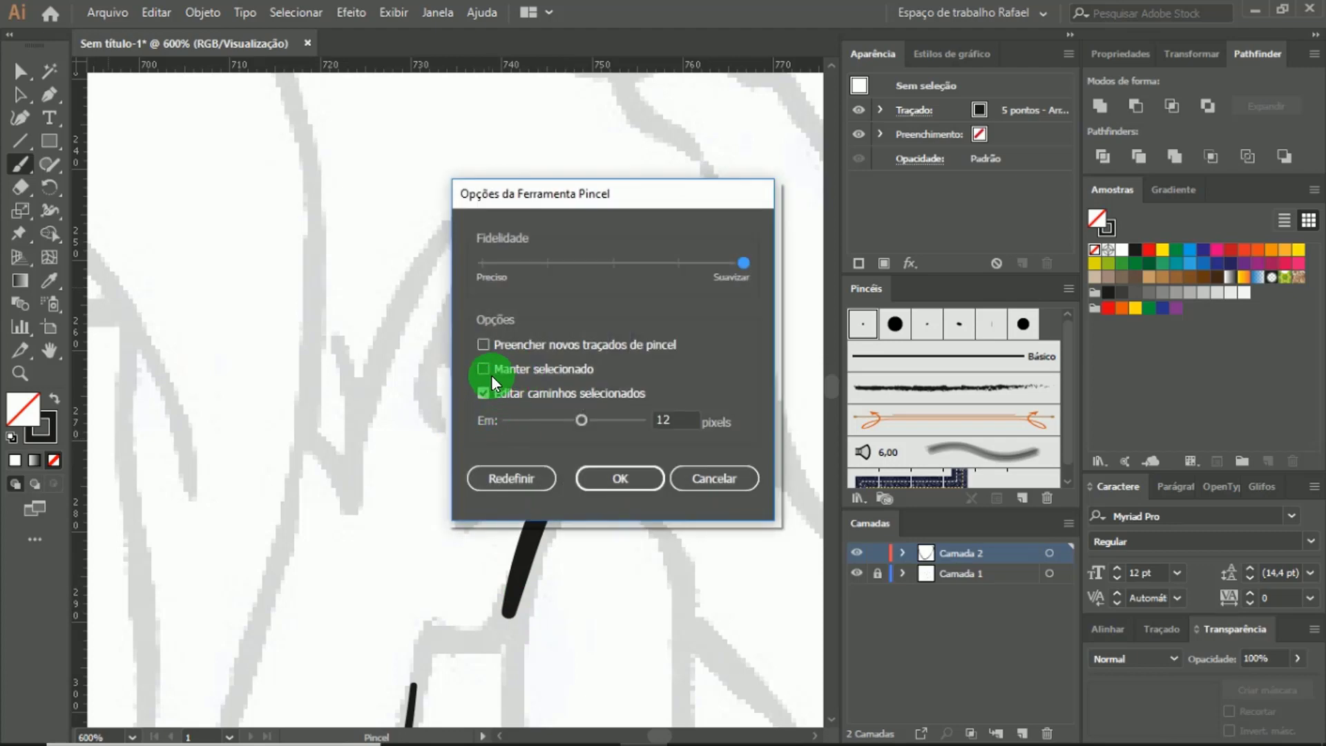
left_click(621, 478)
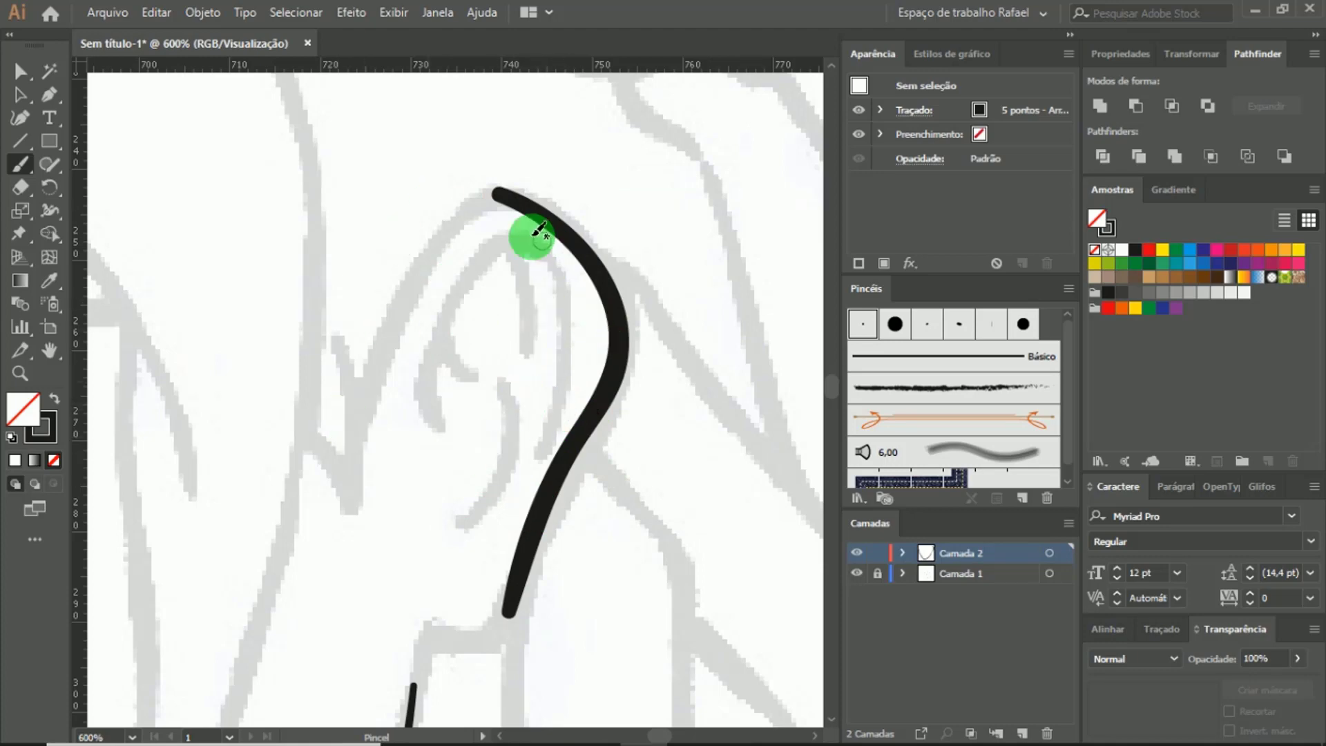
left_click_drag(465, 474, 581, 406)
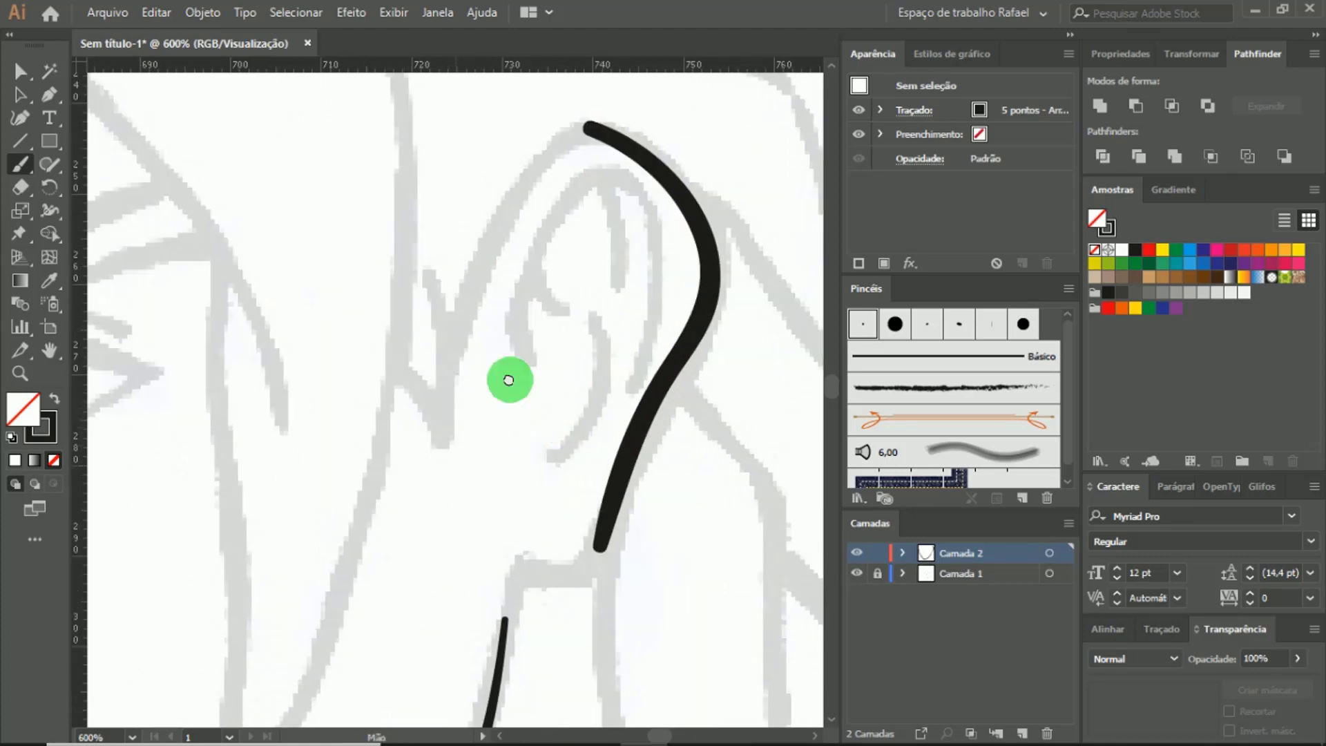
left_click_drag(394, 545, 523, 378)
left_click_drag(516, 307, 525, 477)
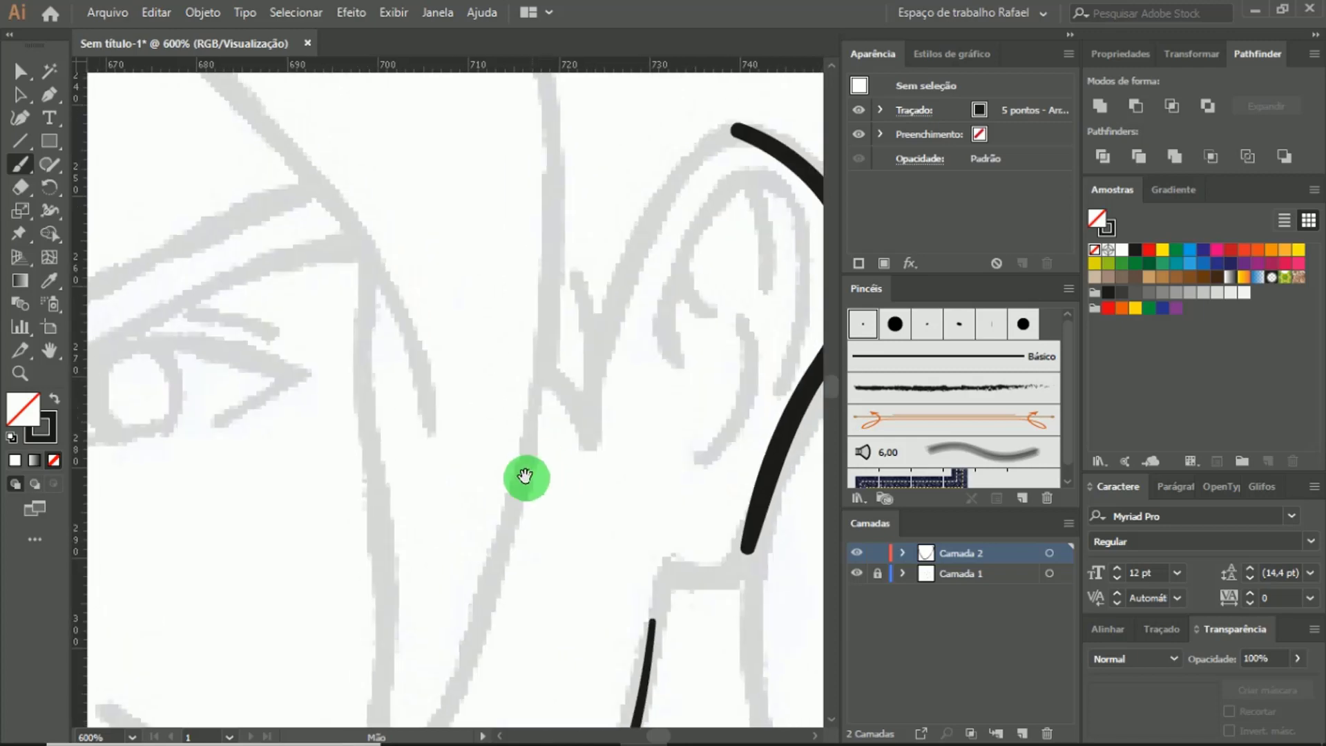
key("z")
left_click(427, 397, "alt")
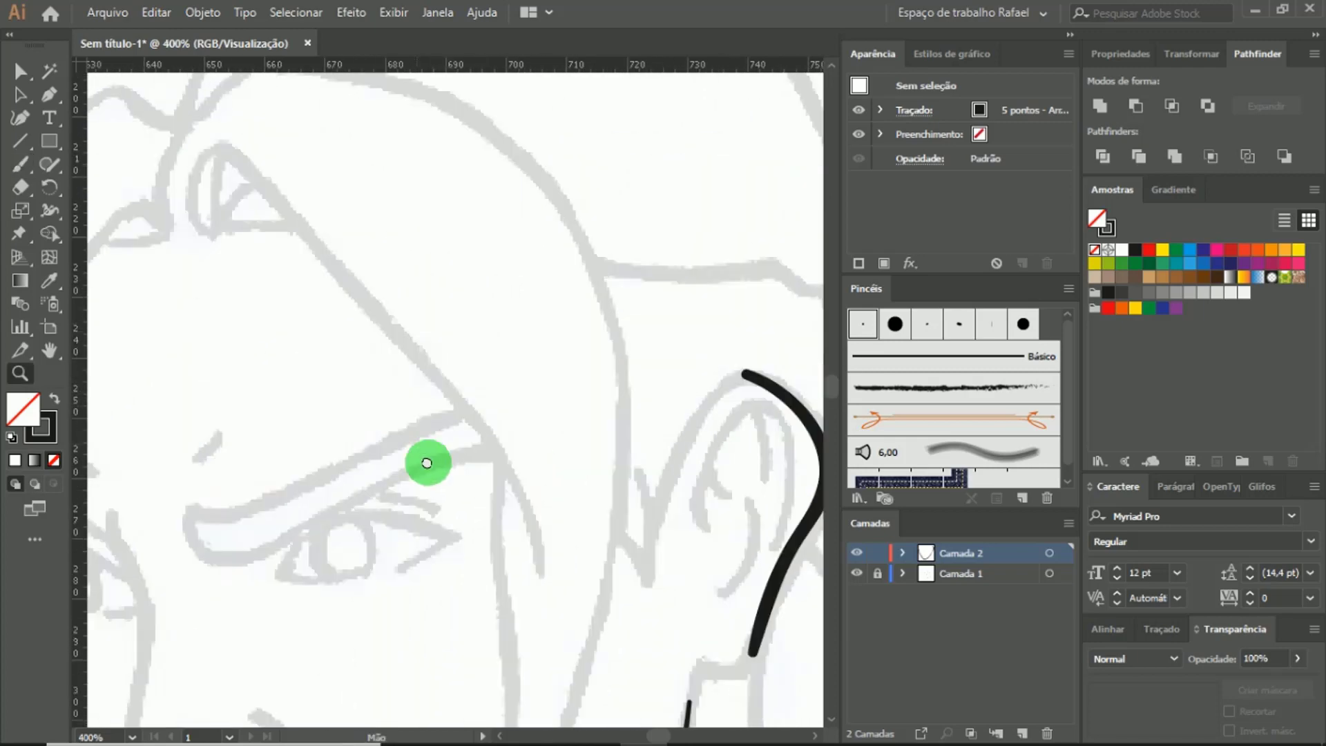
Step: Paint a hooked hair strand from the head top sloping down toward the eye
key("b")
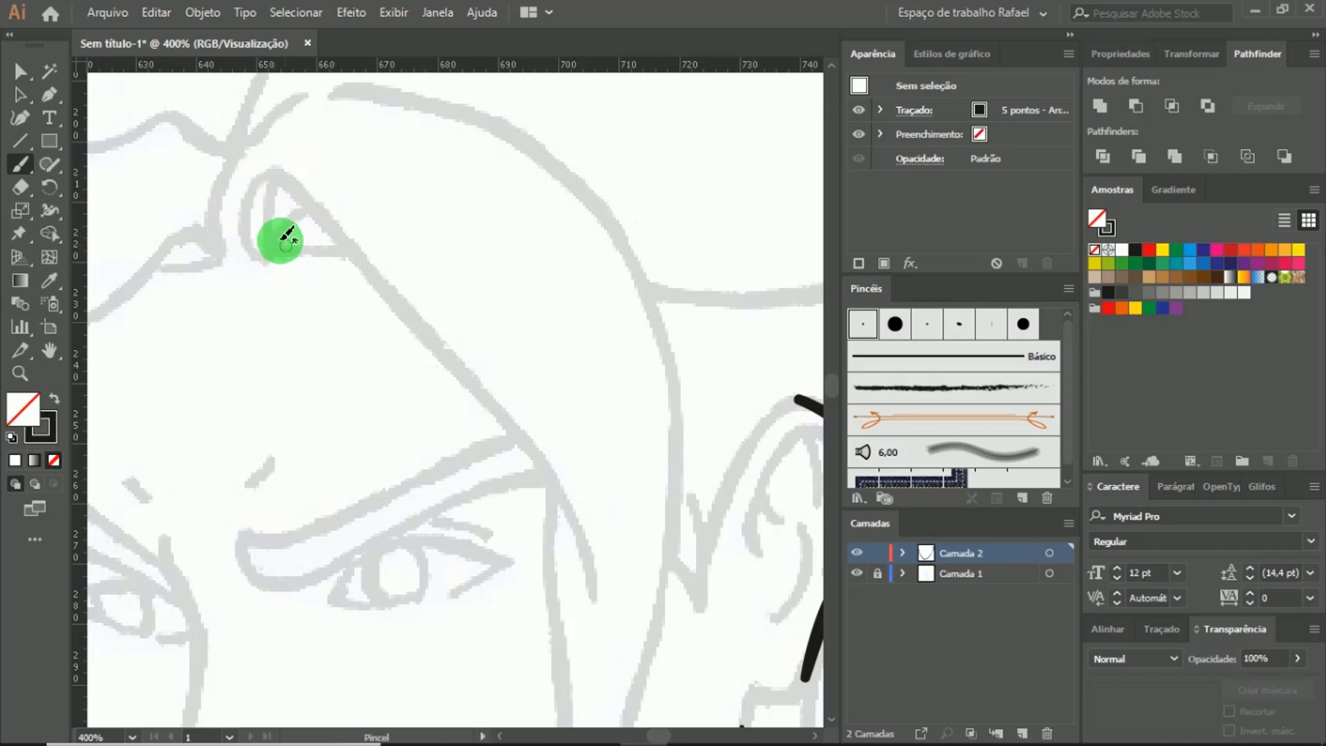
mouse_move(262, 257)
left_mouse_down()
mouse_move(278, 166)
mouse_move(337, 226)
left_mouse_up()
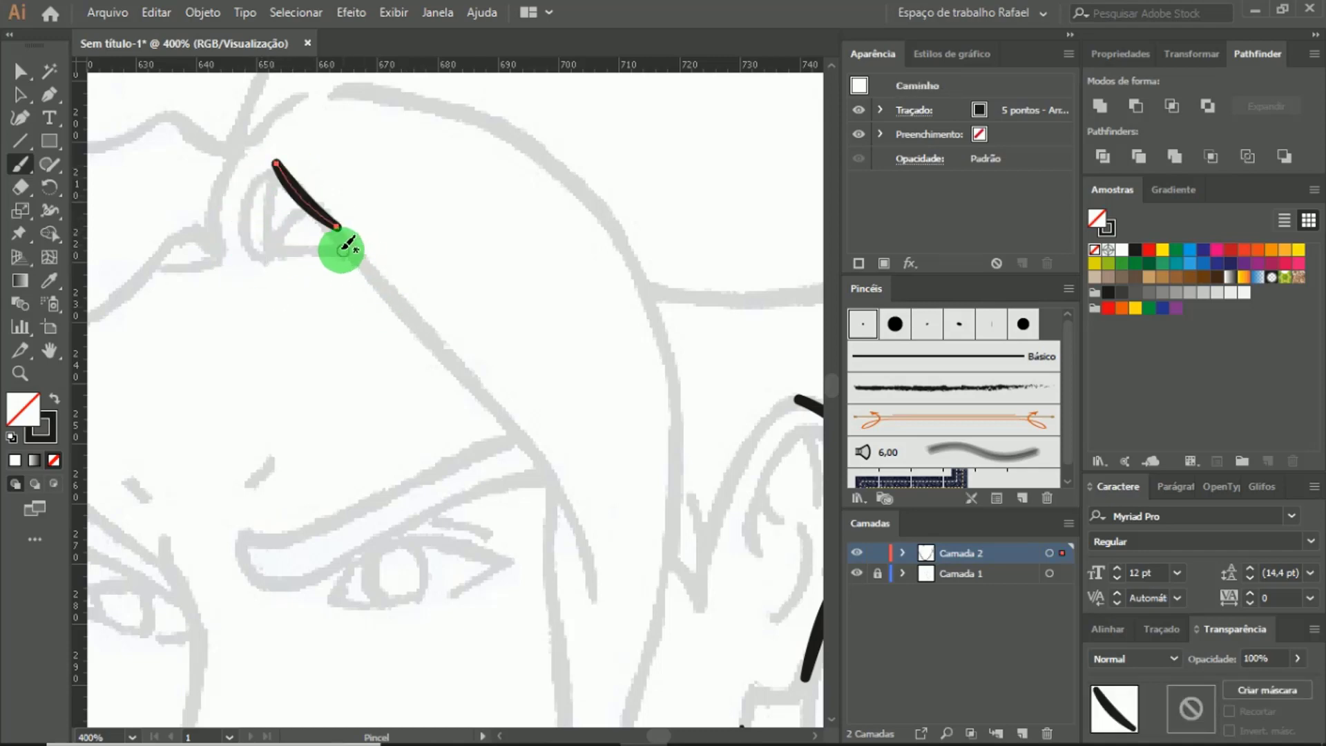
key("ctrl+z")
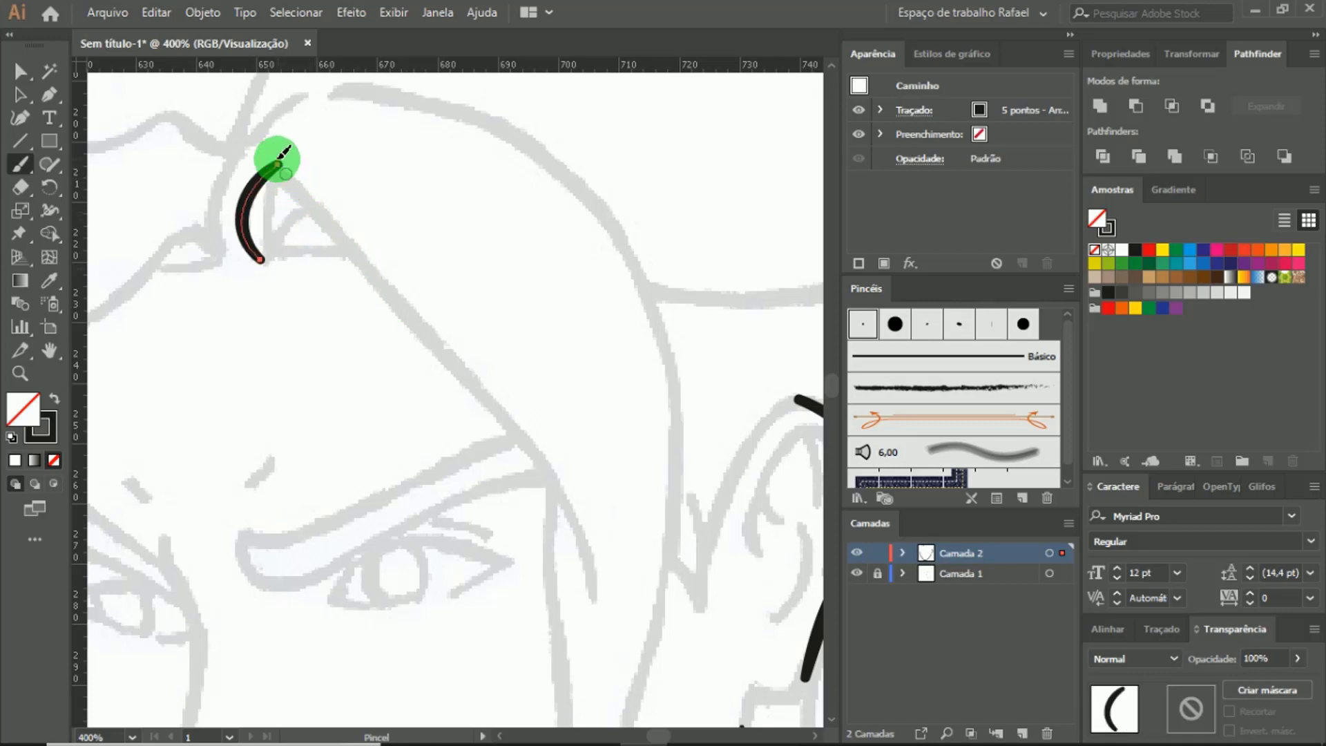
left_click_drag(285, 174, 526, 426)
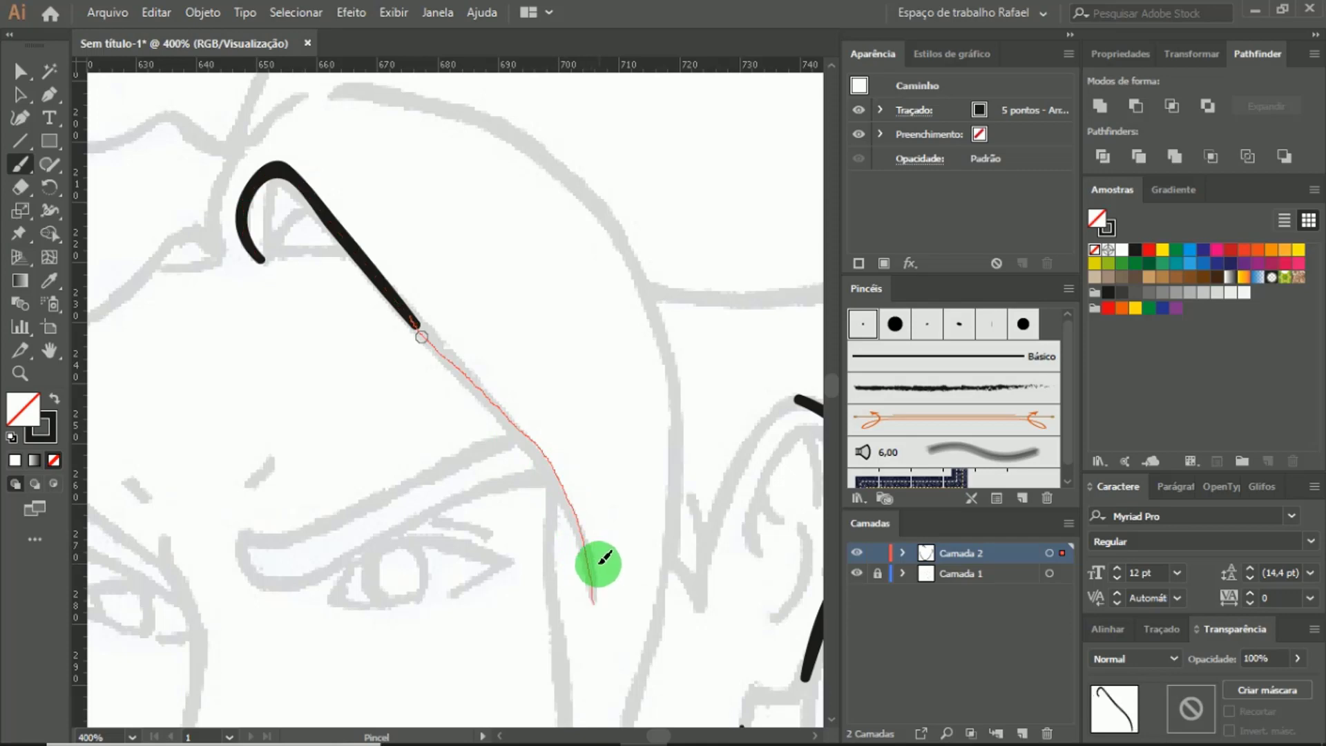
Step: Extend the hair strand toward the eye and reshape its end into a smooth curve
left_click_drag(526, 427, 591, 602)
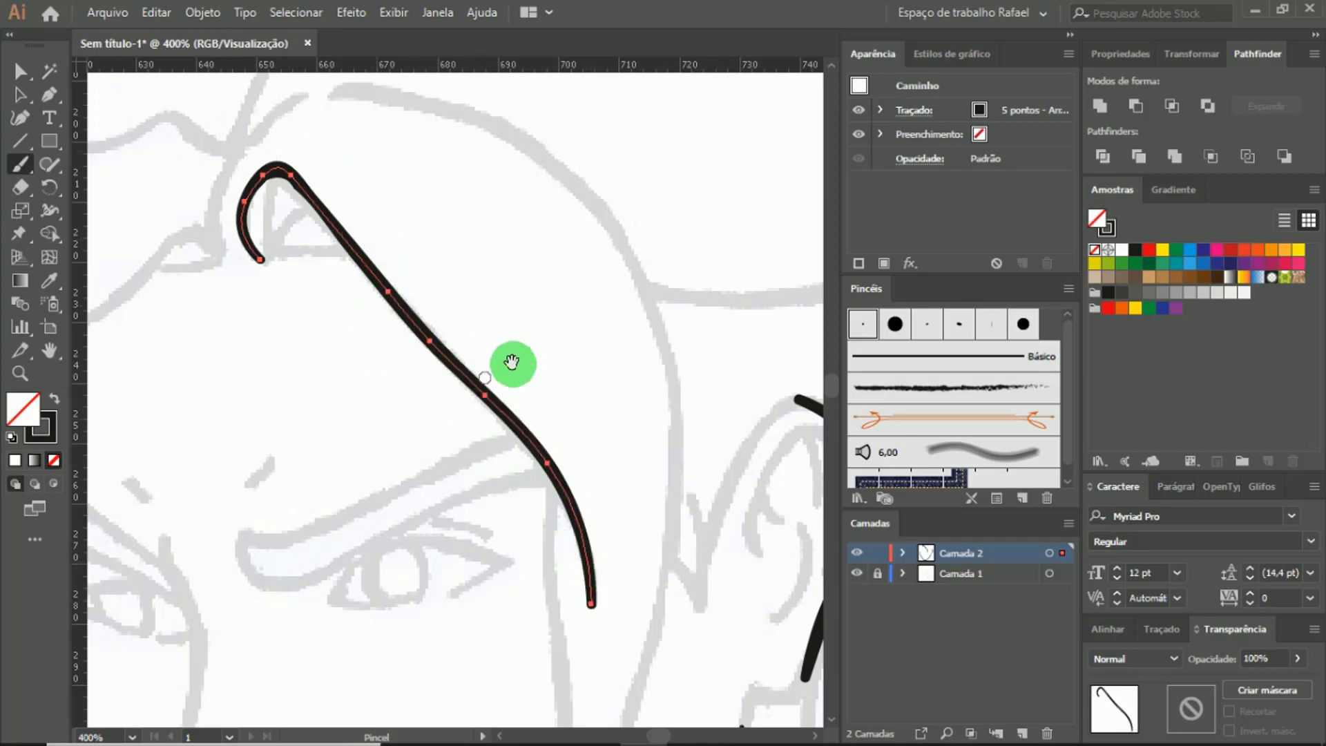
left_click_drag(529, 307, 425, 231)
scroll(426, 231, "down", 4)
scroll(458, 354, "down", 2)
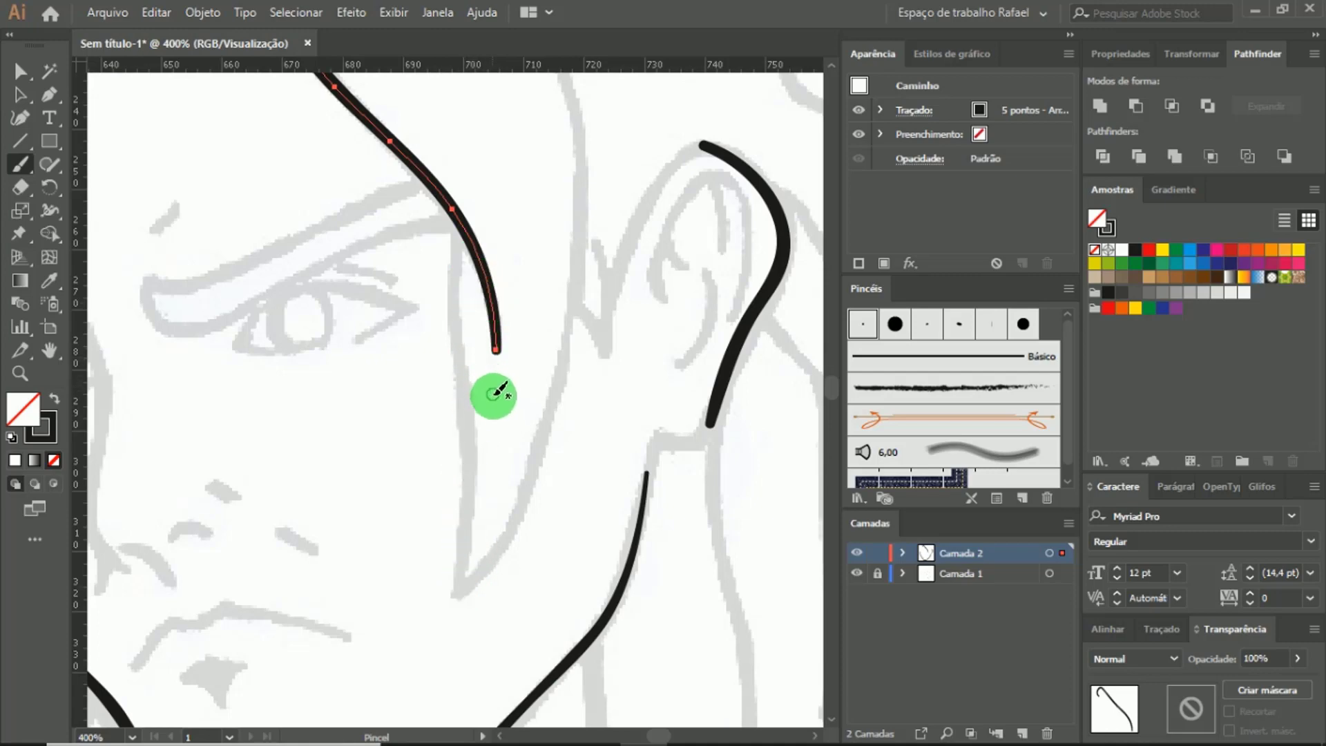
left_click_drag(503, 335, 532, 395)
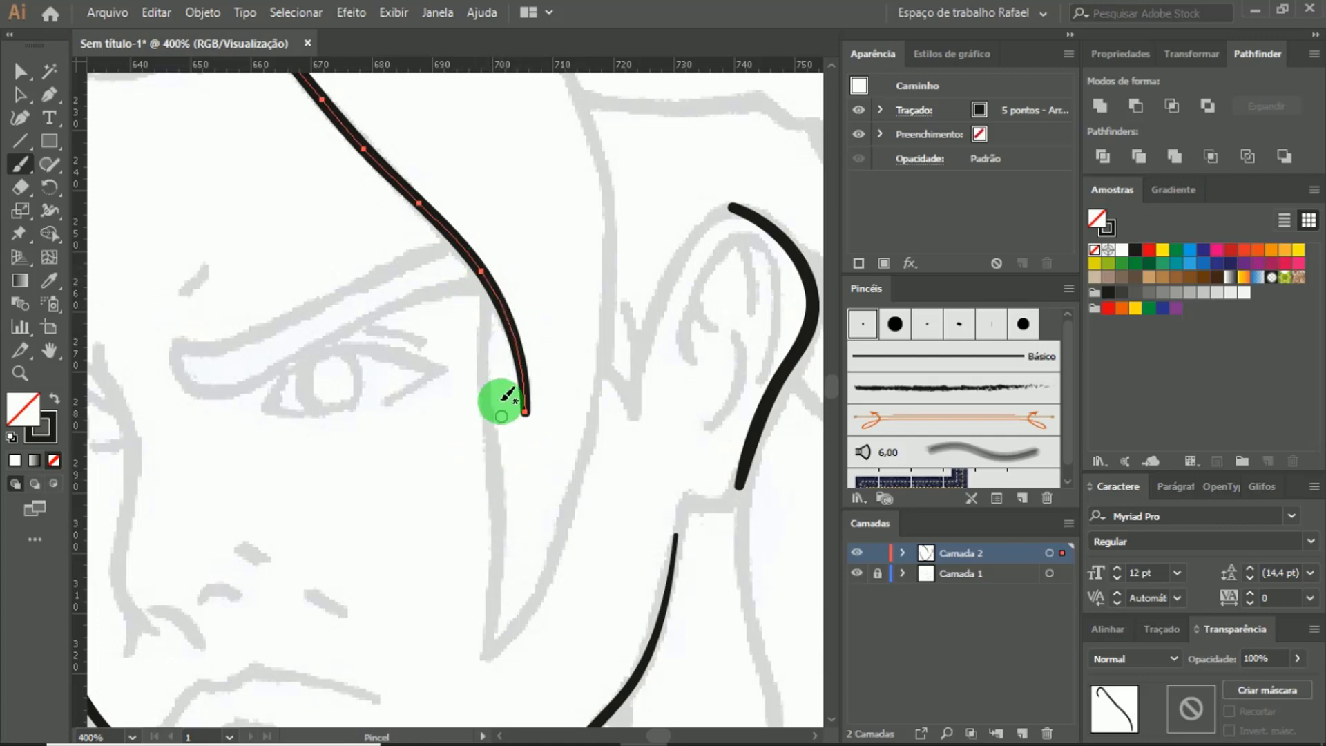
left_click_drag(491, 280, 482, 450)
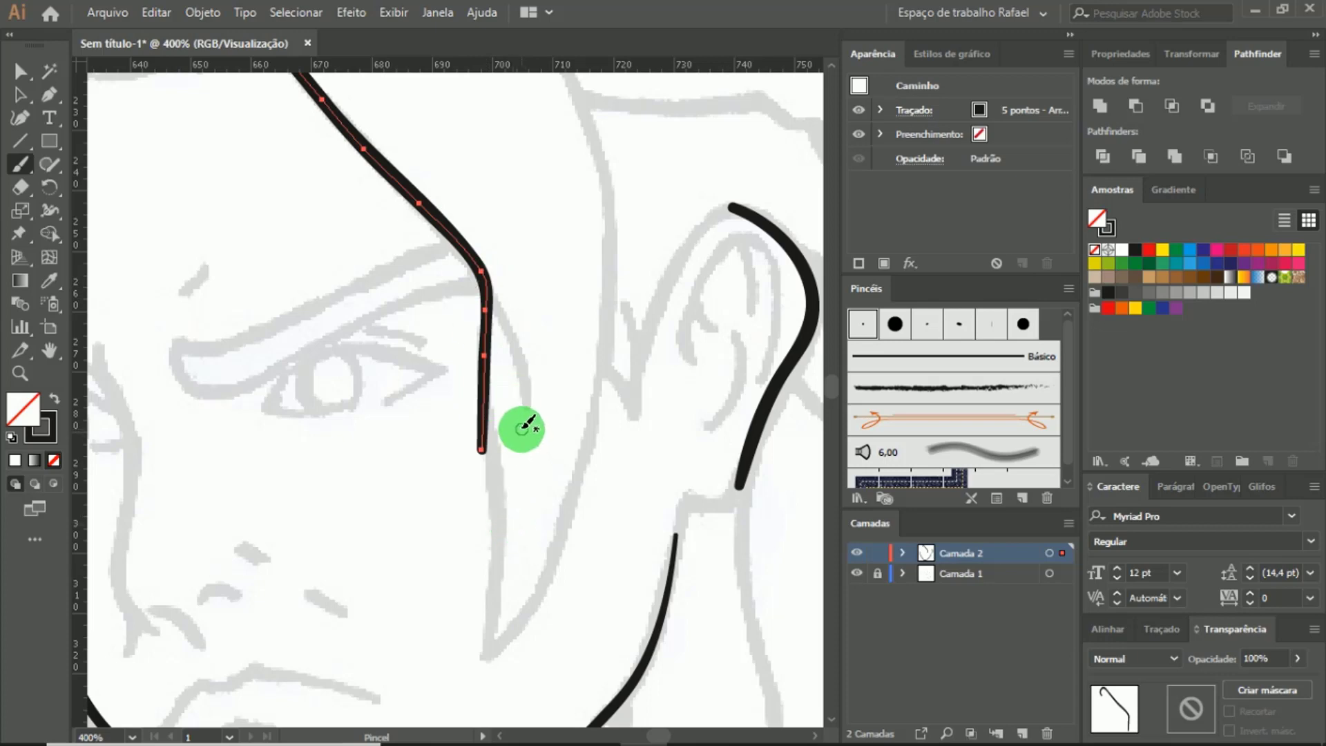
left_click_drag(483, 280, 522, 417)
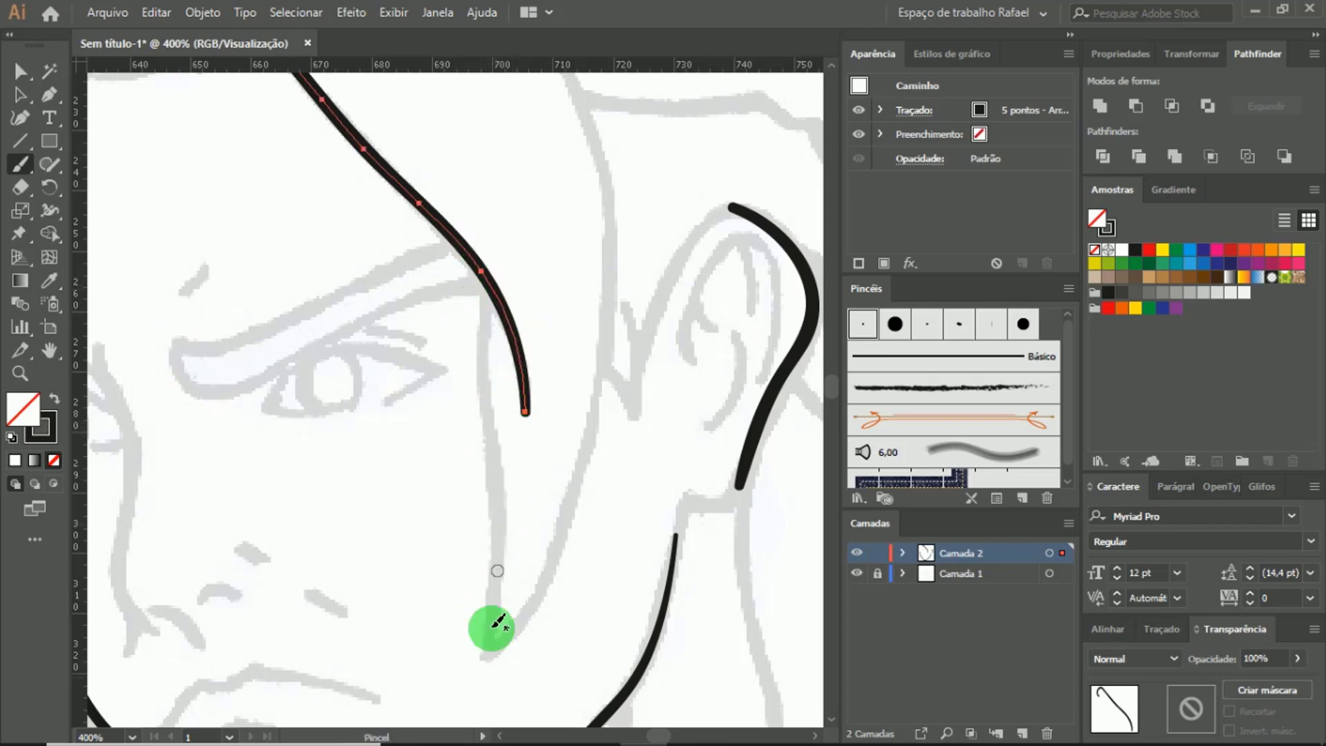
Step: Draw a long, gently wavy strand along the cheek, redrawing it several times
left_click_drag(484, 659, 494, 277)
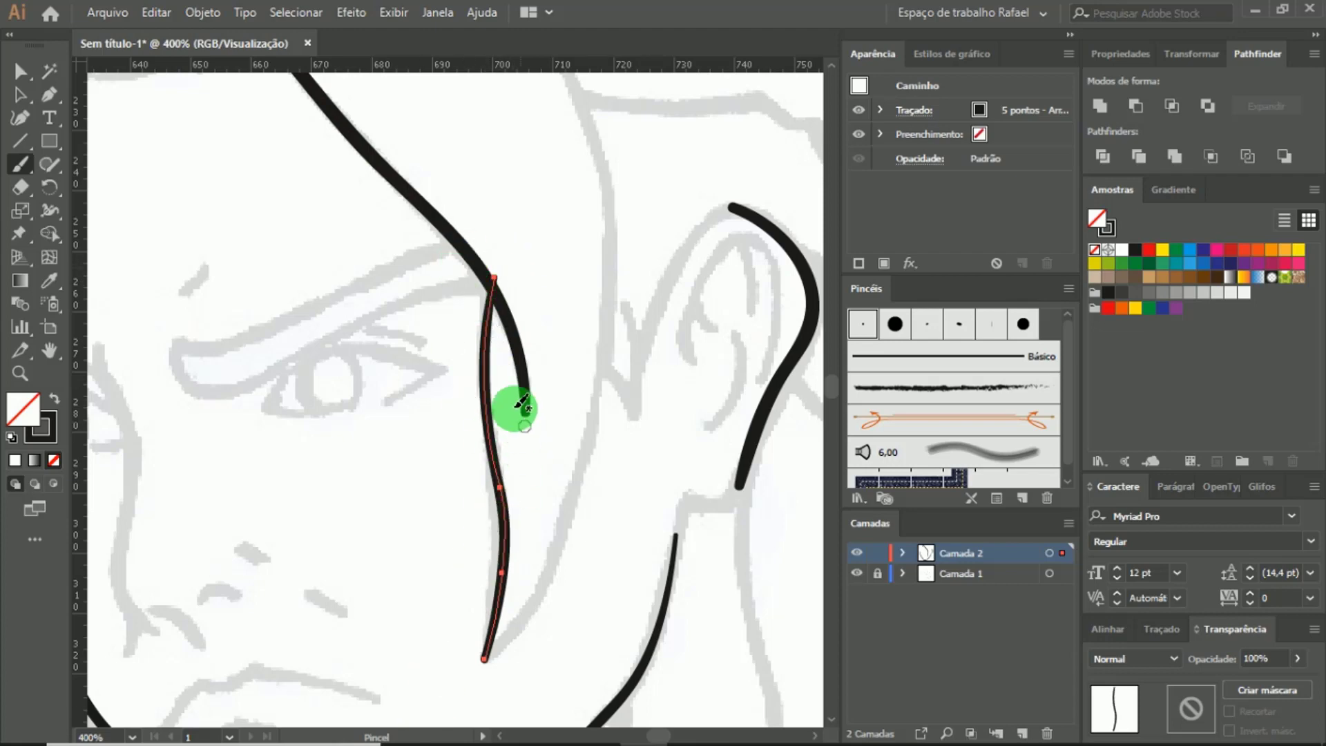
scroll(503, 394, "down", 5)
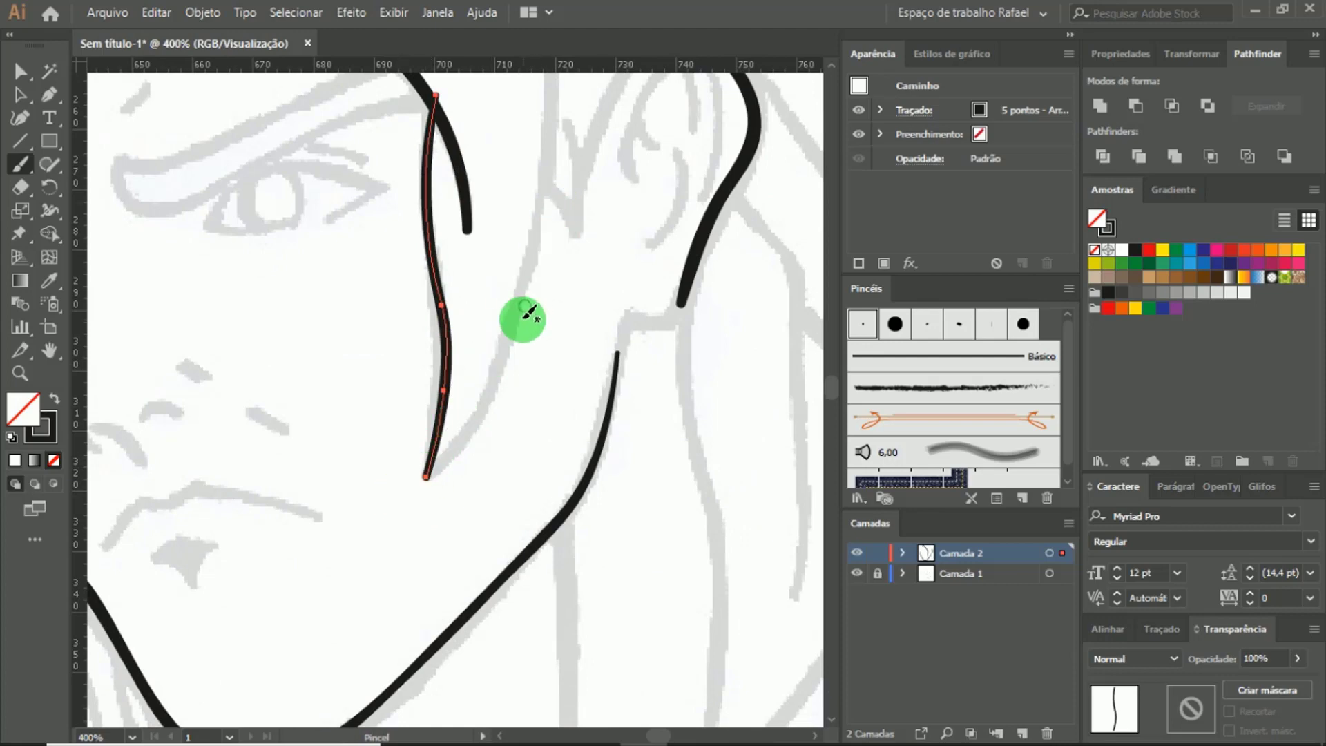
left_click_drag(427, 473, 546, 170)
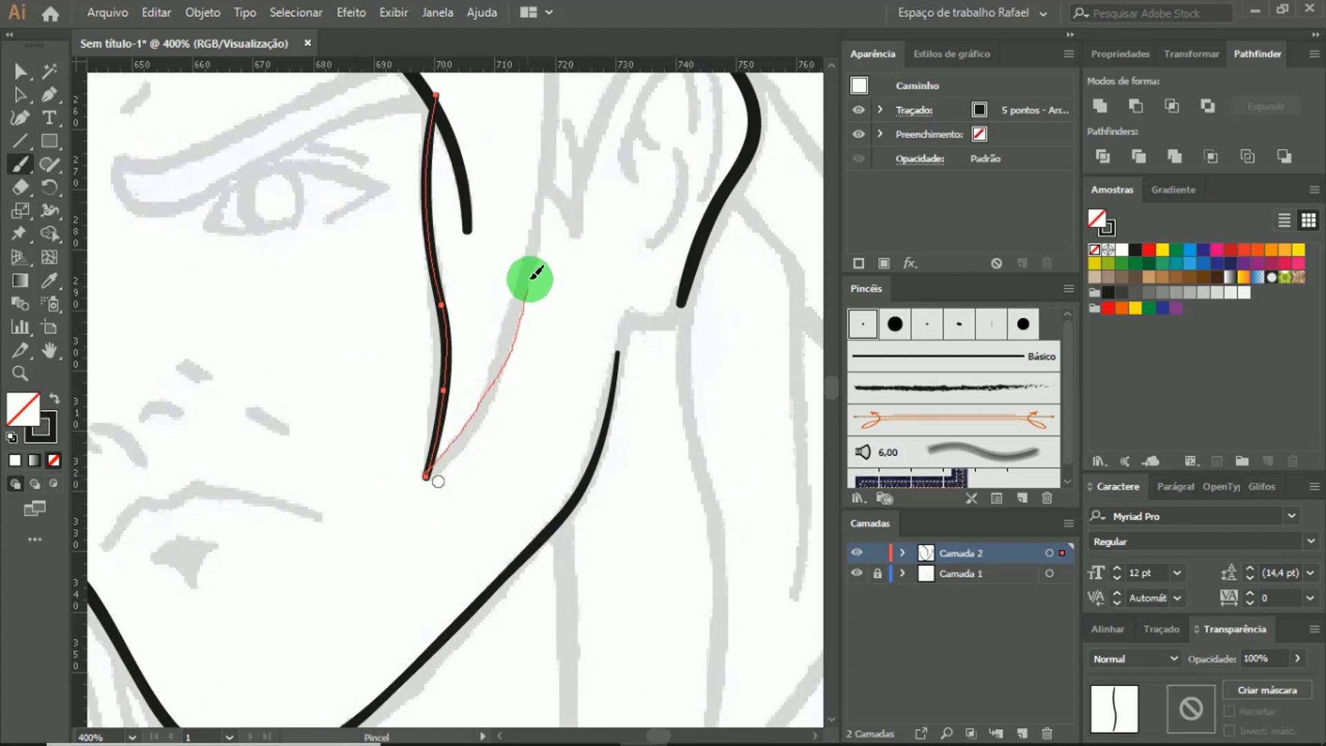
scroll(611, 257, "up", 3)
scroll(611, 257, "right", 2)
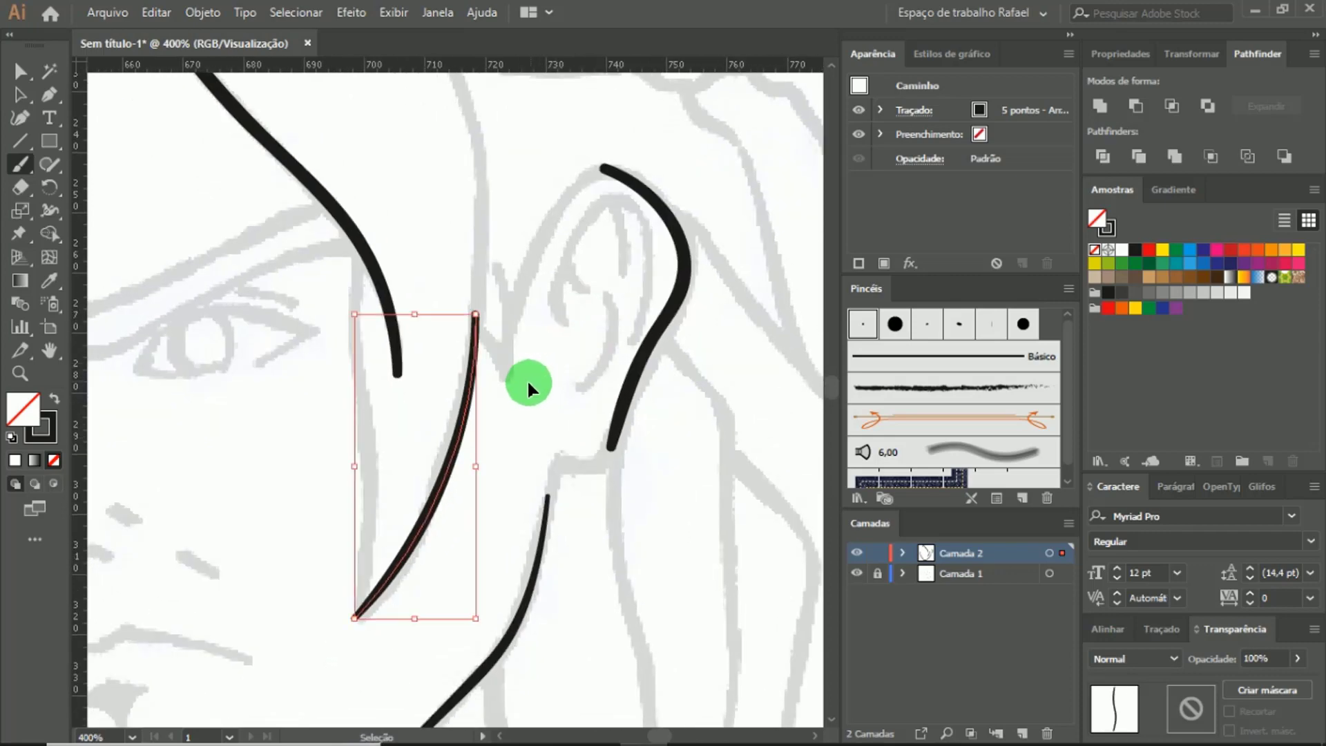
left_click_drag(356, 618, 366, 238)
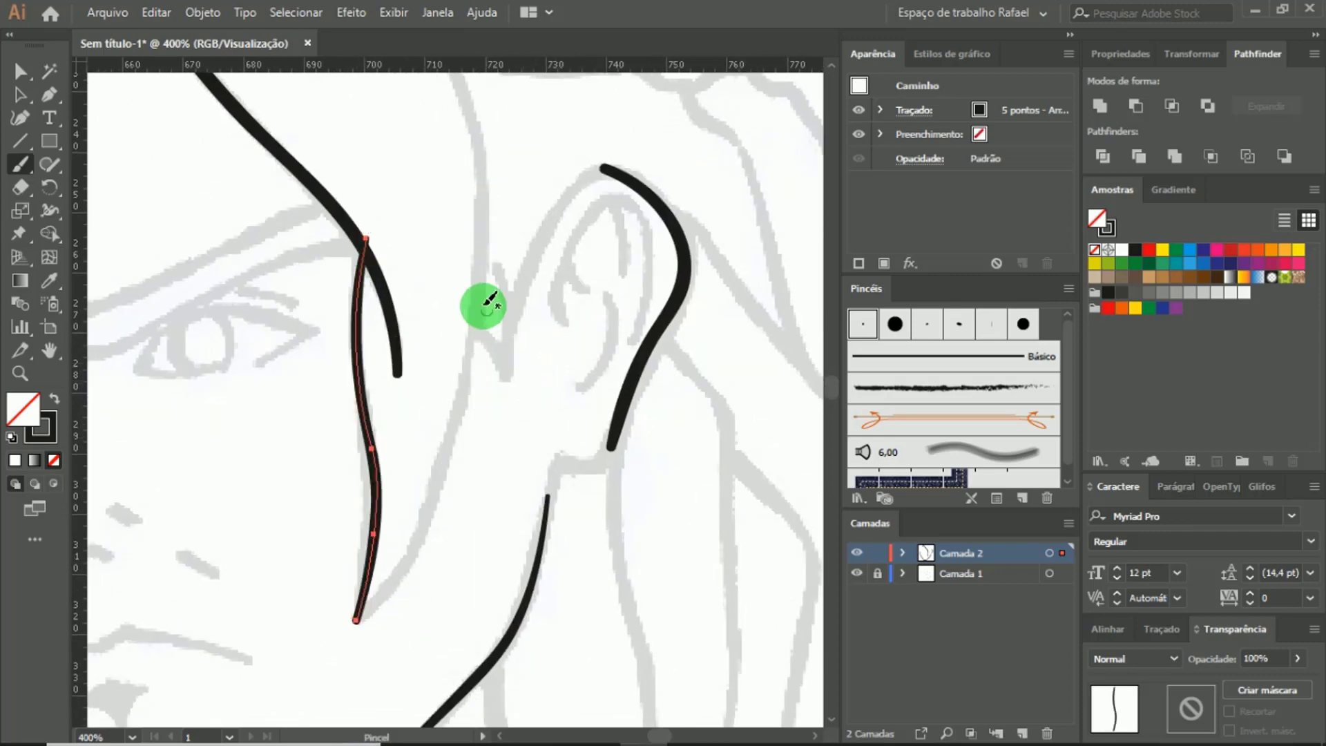
mouse_move(356, 619)
left_mouse_down()
mouse_move(409, 511)
mouse_move(469, 95)
left_mouse_up()
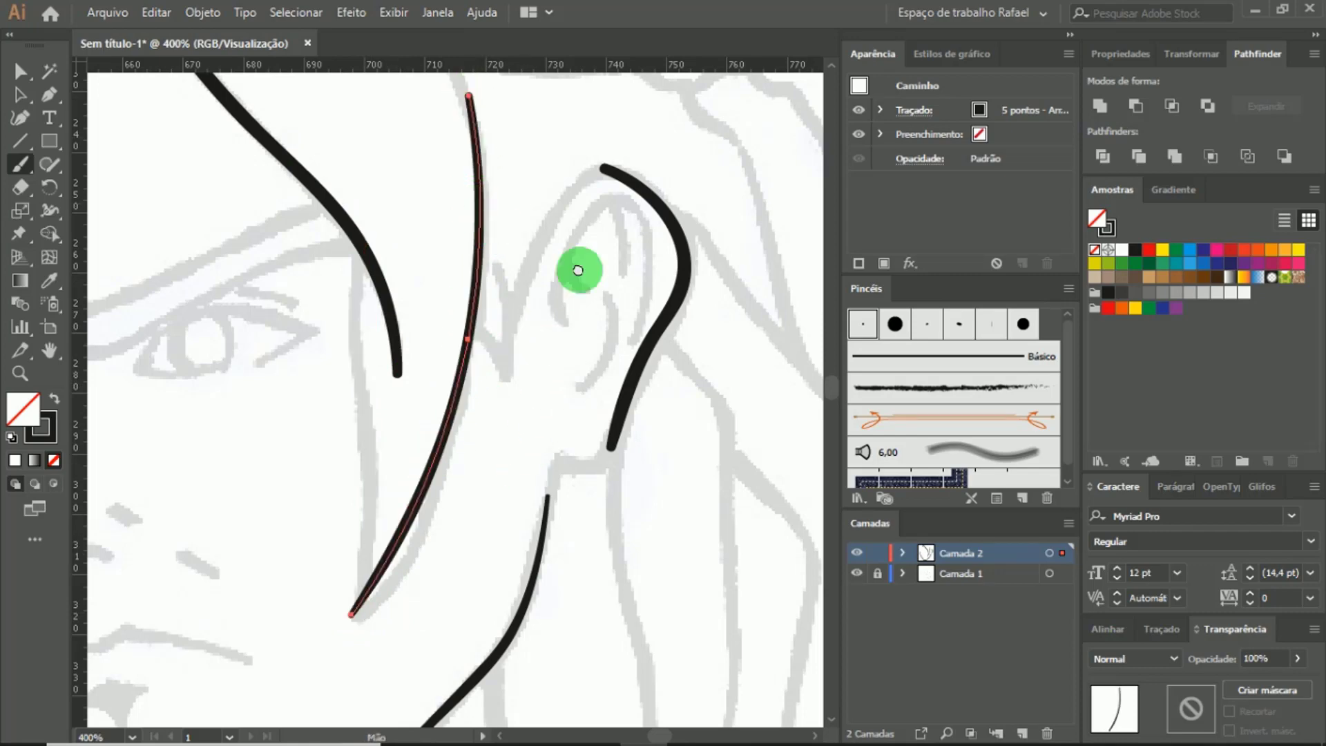
scroll(548, 400, "up", 4)
scroll(625, 321, "left", 2)
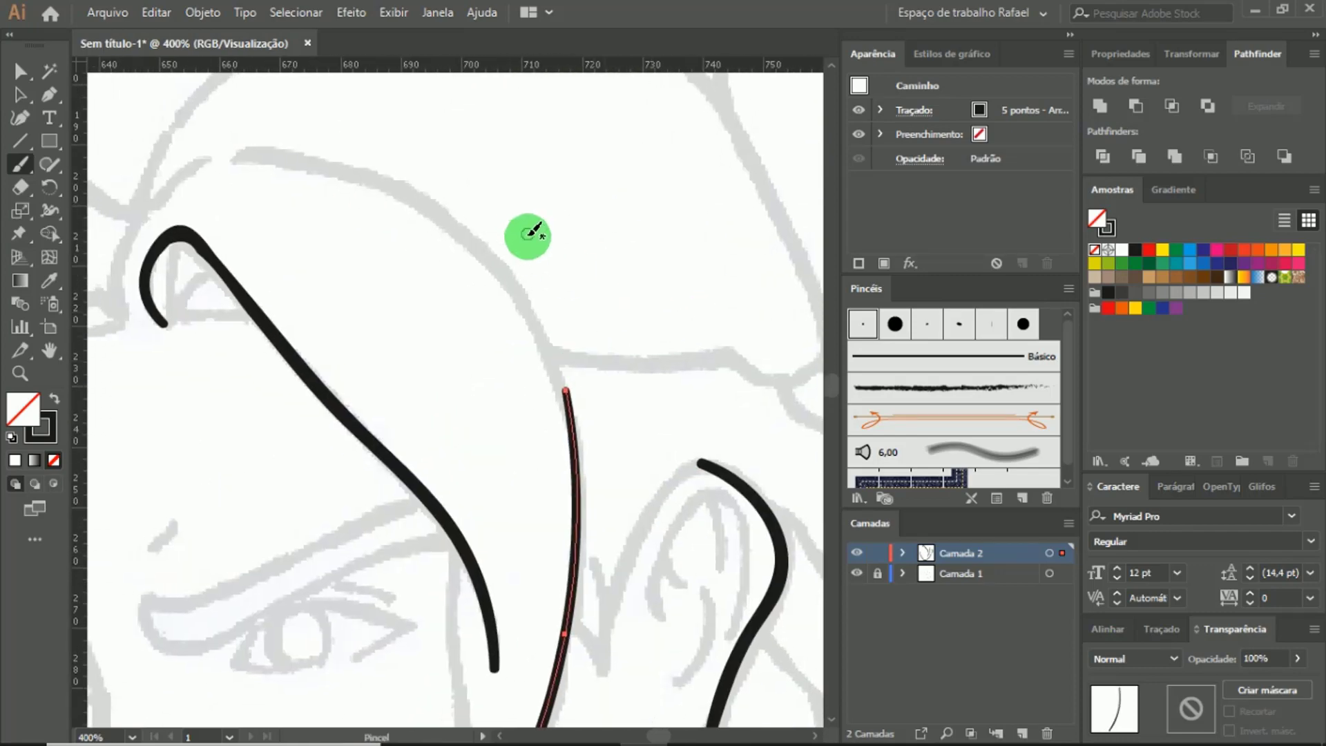
Step: Extend the long strand over the head and ink a narrow lock beside the eye, refining both ends
left_click_drag(568, 413, 265, 163)
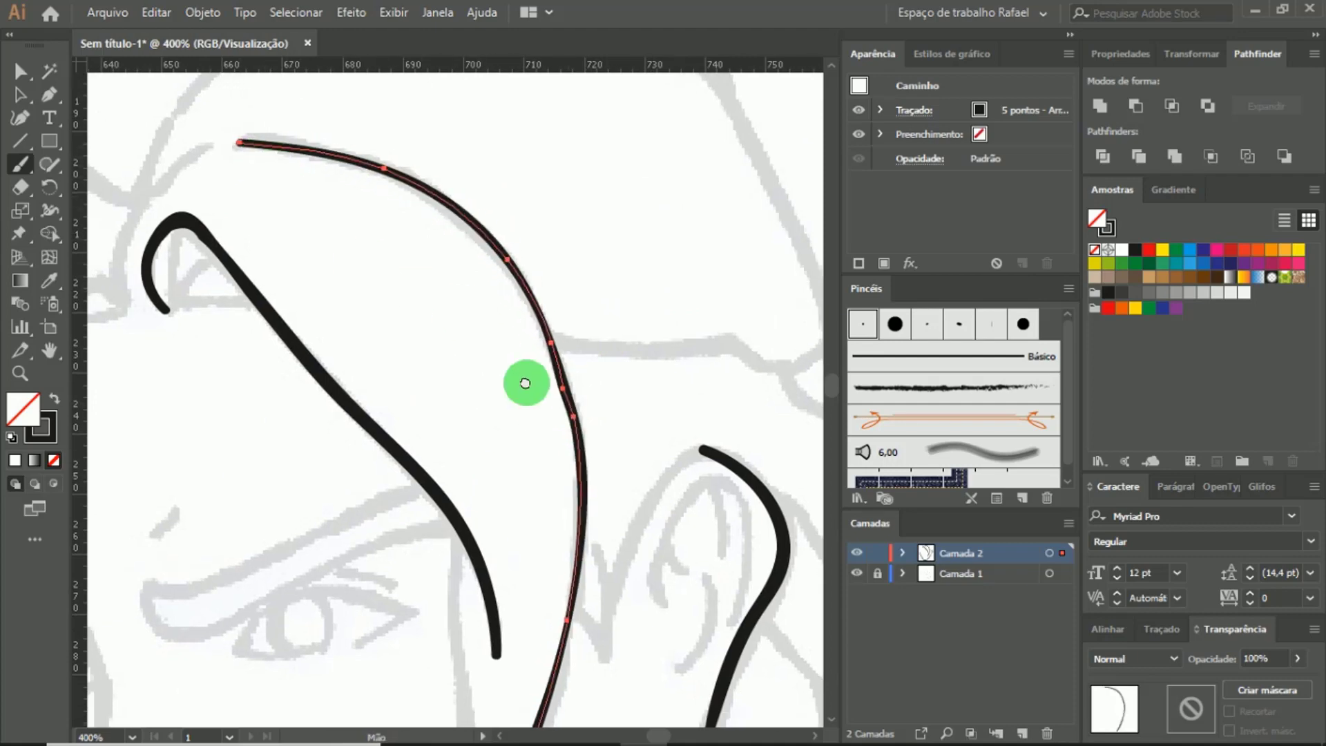
scroll(483, 435, "down", 5)
mouse_move(444, 378)
left_mouse_down()
mouse_move(448, 530)
mouse_move(425, 690)
left_mouse_up()
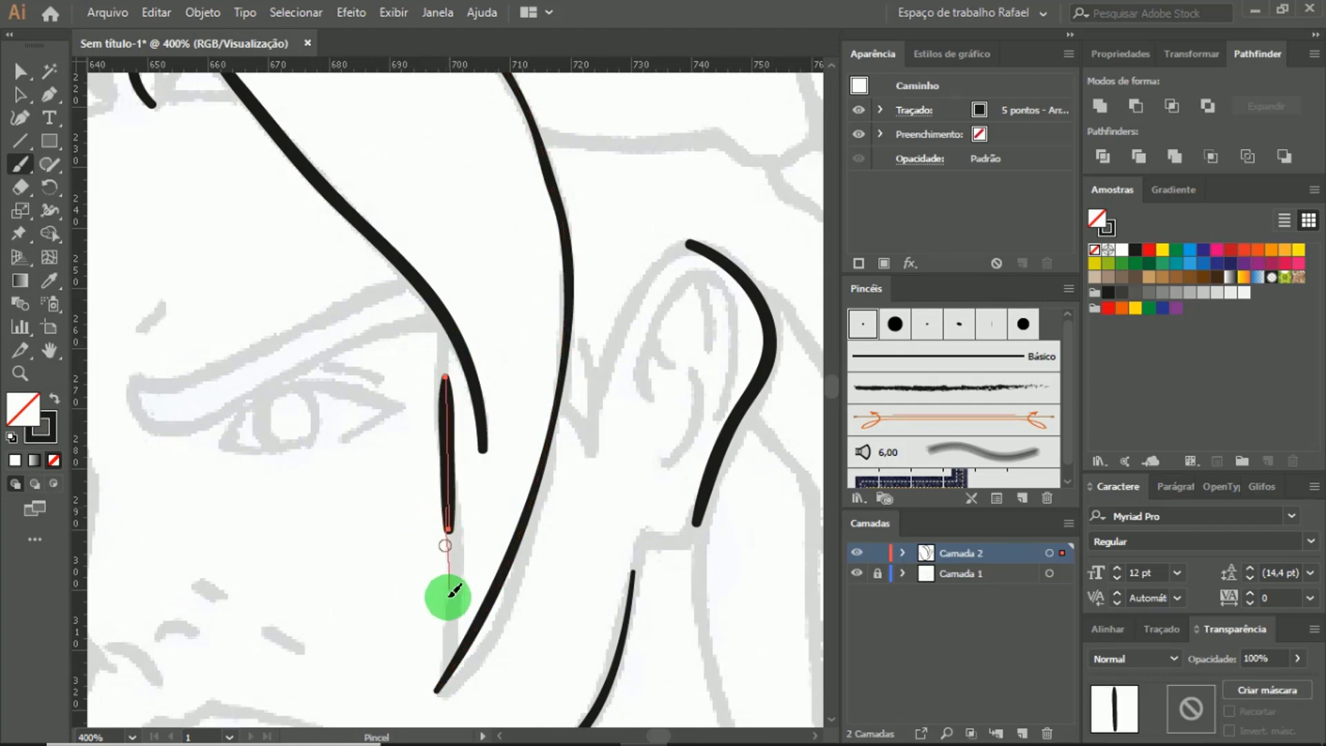
left_click_drag(444, 387, 439, 304)
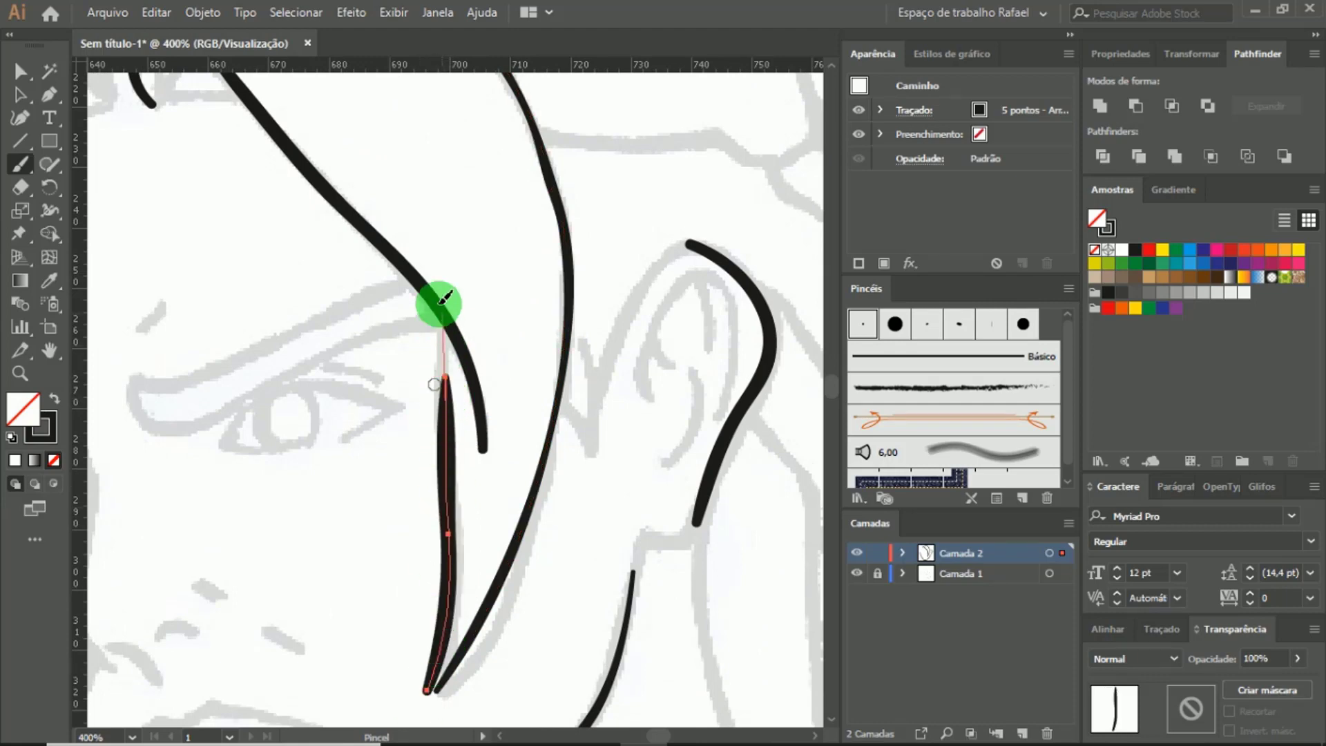
left_click_drag(509, 536, 554, 304)
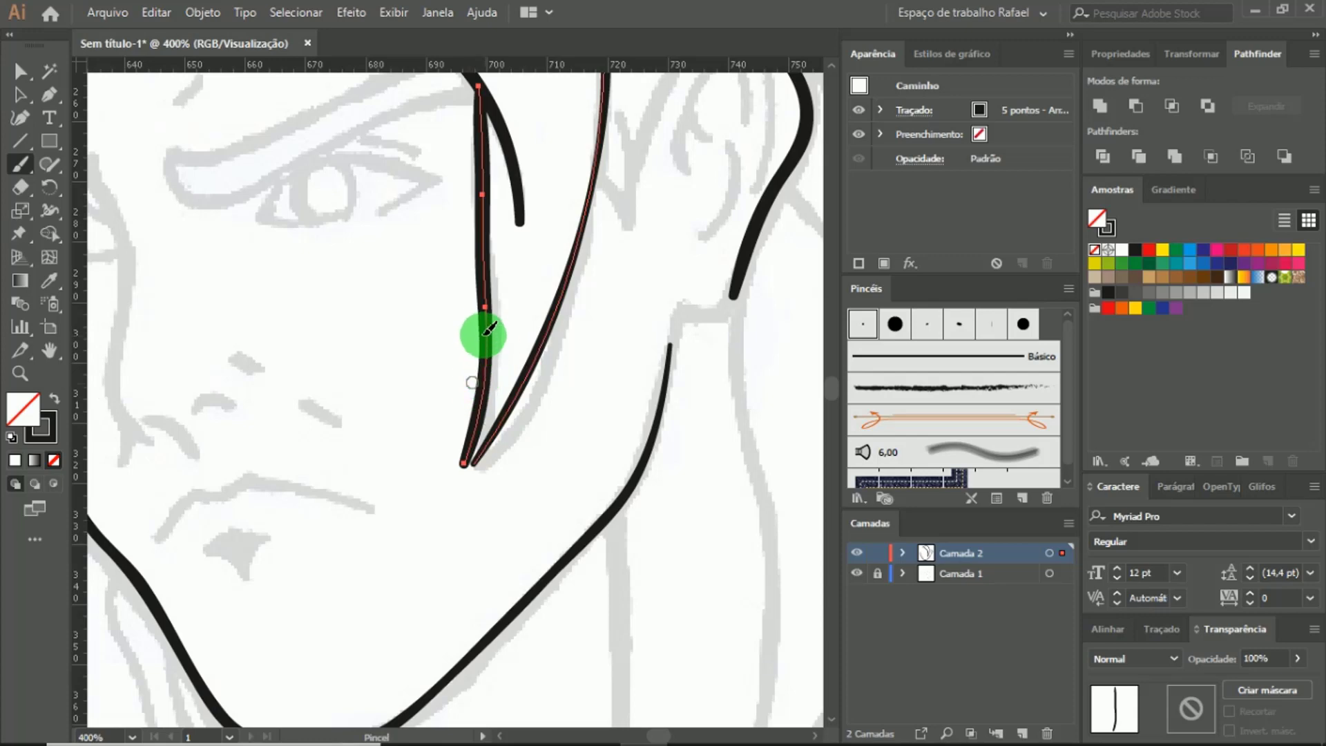
left_click_drag(467, 472, 499, 276)
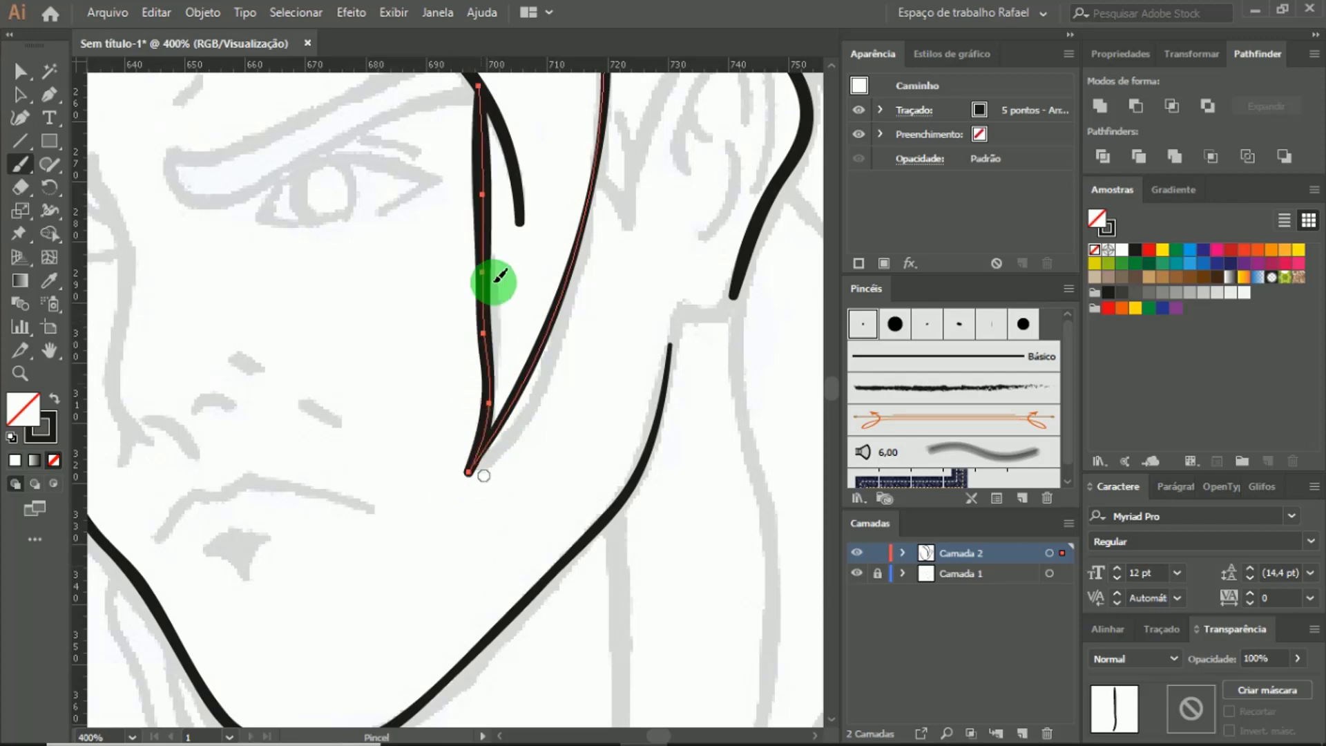
left_click_drag(536, 334, 493, 427)
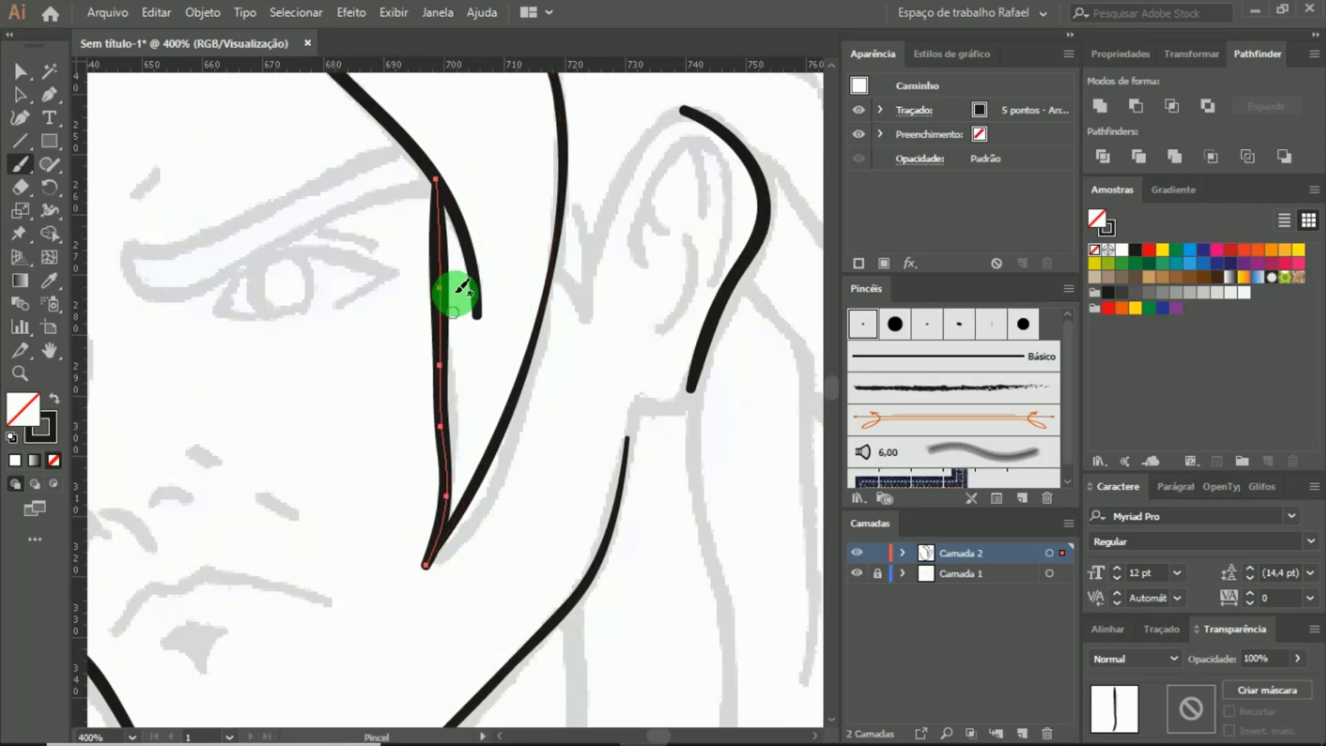
left_click_drag(446, 365, 439, 190)
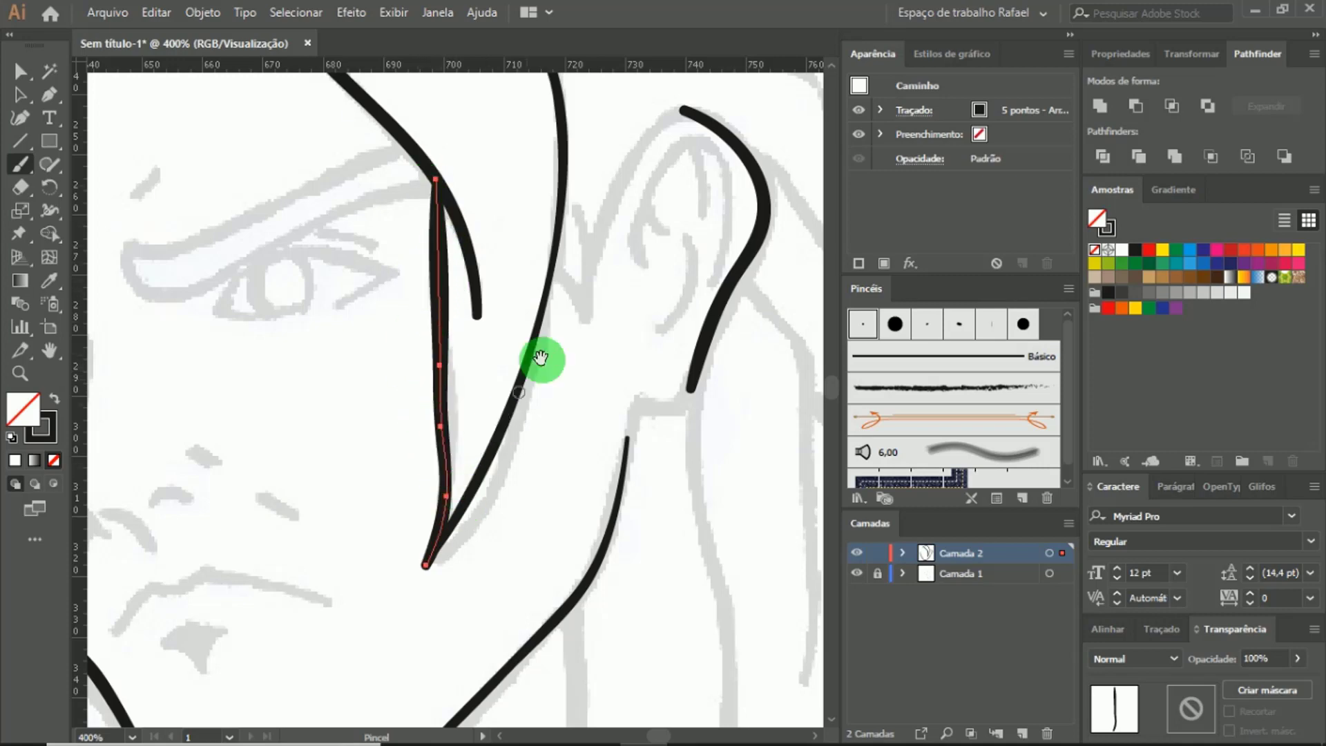
mouse_move(577, 307)
left_mouse_down()
mouse_move(548, 379)
mouse_move(520, 331)
left_mouse_up()
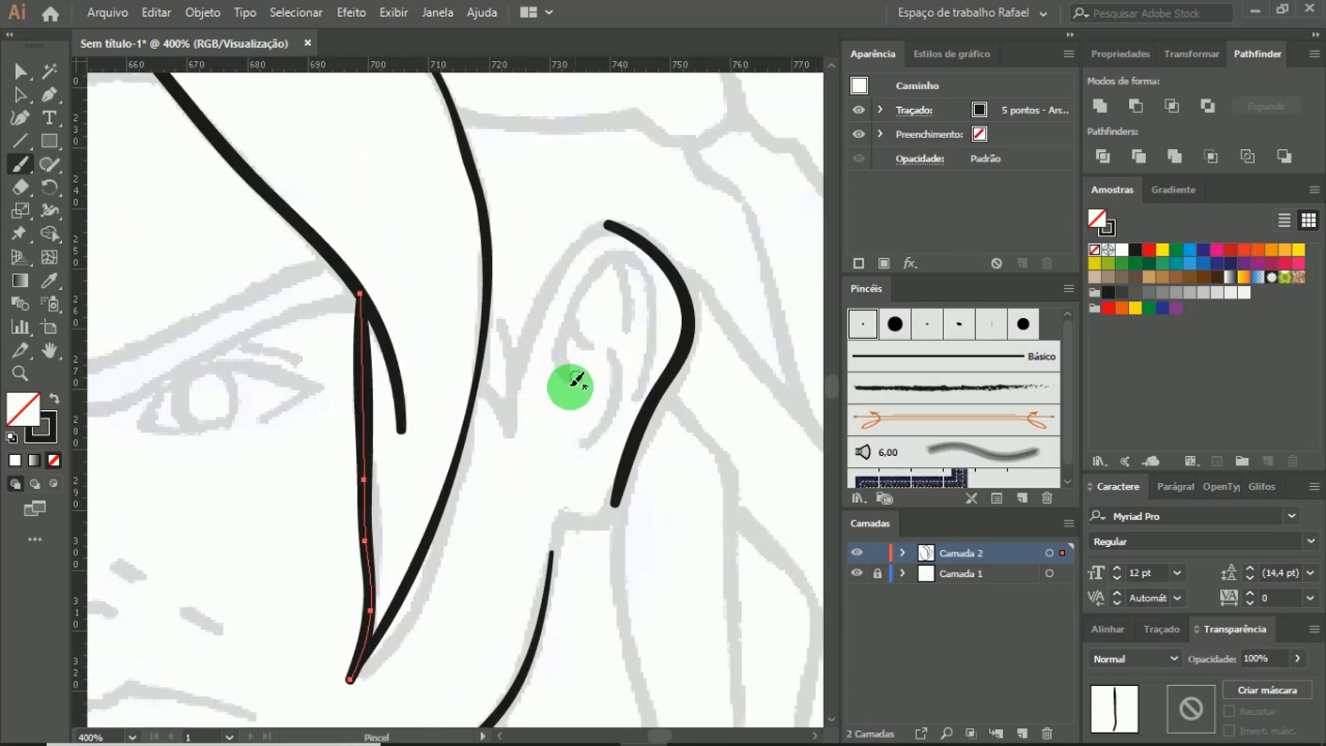
Step: Ink four short curves tracing the ear's inner folds
left_click_drag(569, 381, 566, 346)
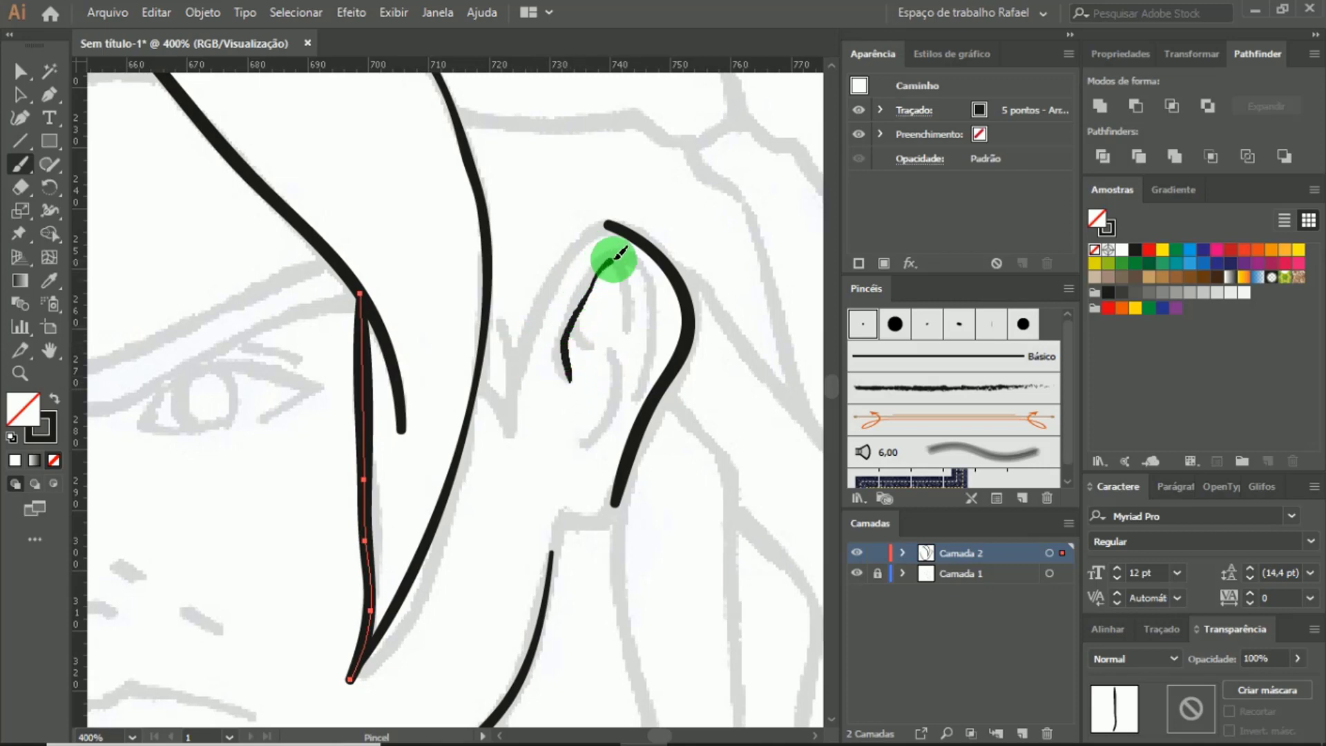
left_click_drag(656, 323, 635, 385)
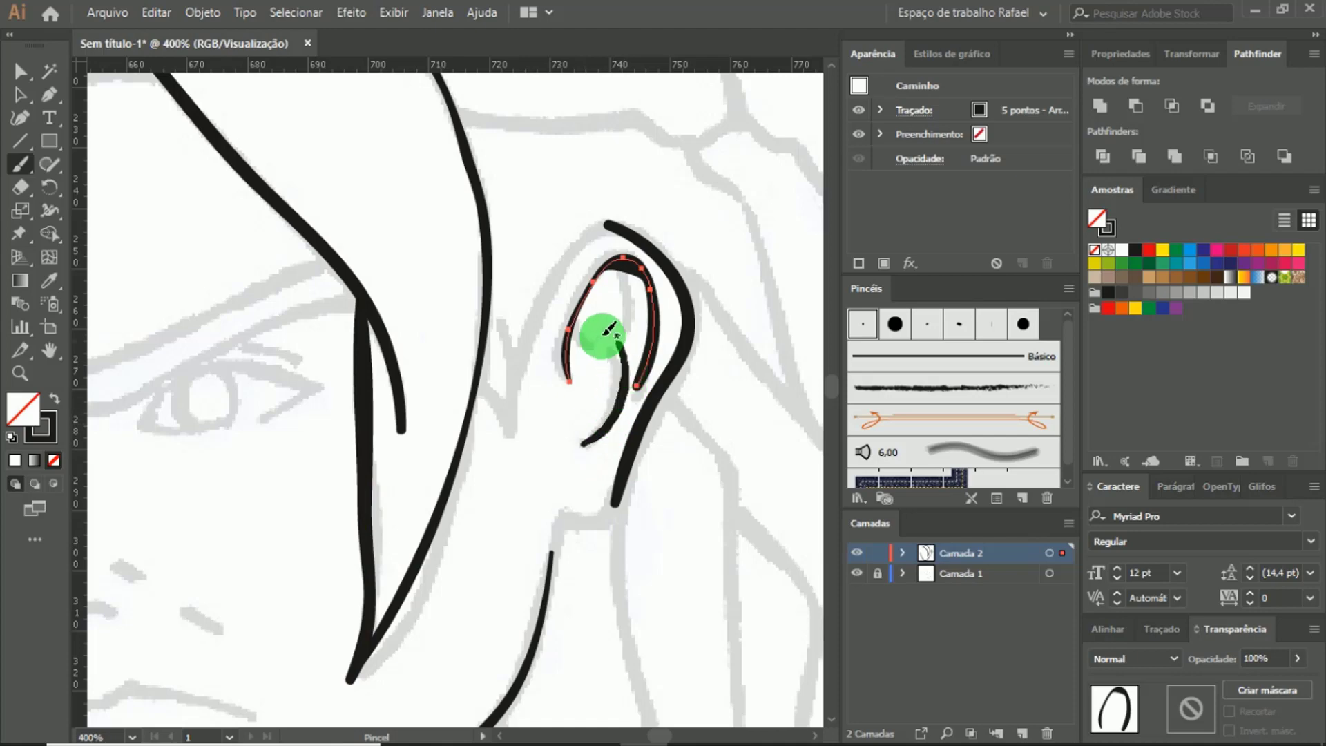
left_click_drag(583, 446, 617, 342)
left_click_drag(640, 290, 625, 264)
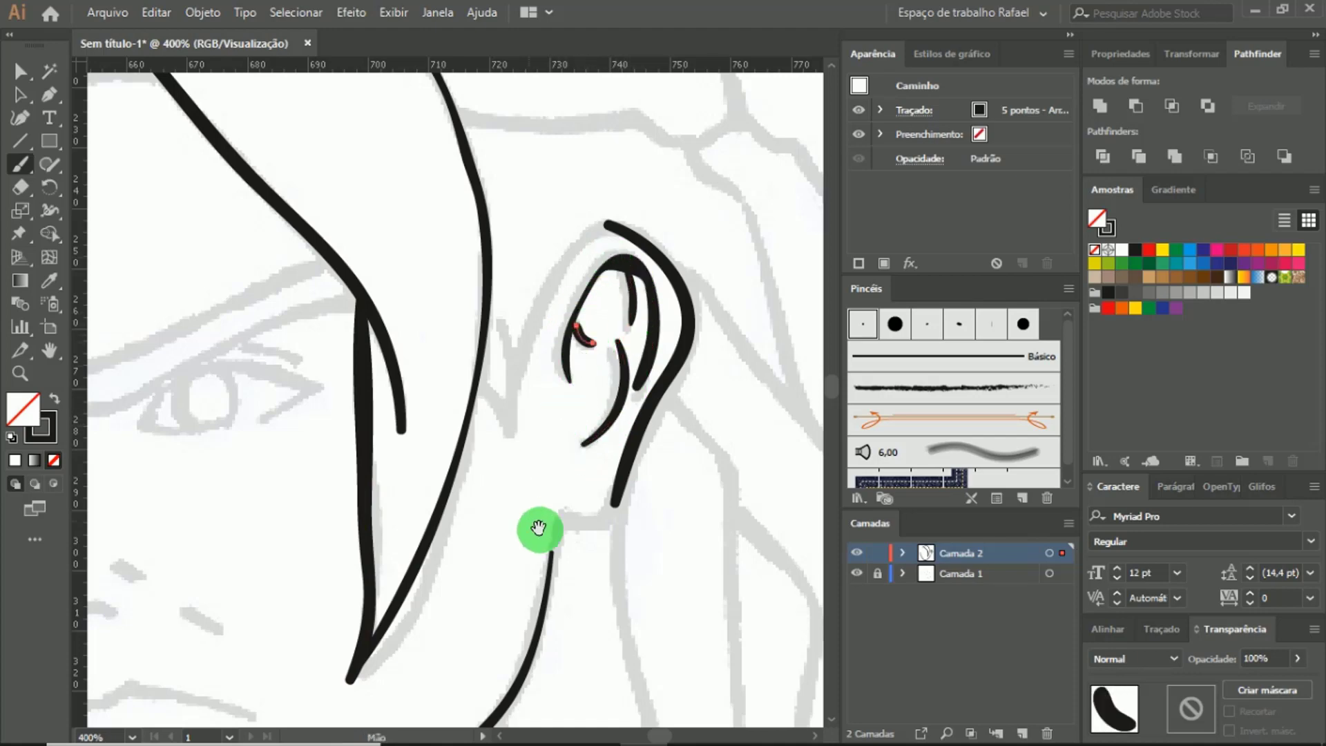
Step: Pan down to the jaw and neck, then over to the nose and mouth
left_click_drag(536, 530, 629, 309)
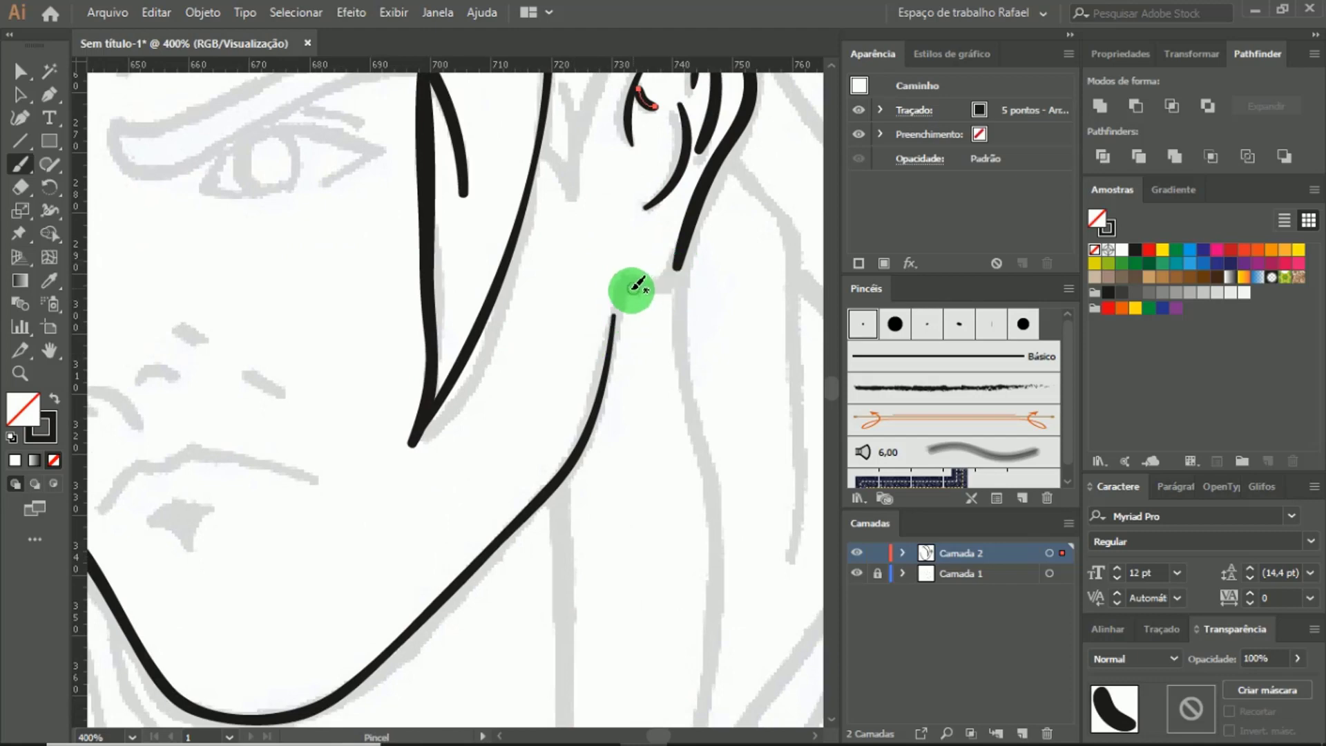
left_click_drag(587, 432, 543, 184)
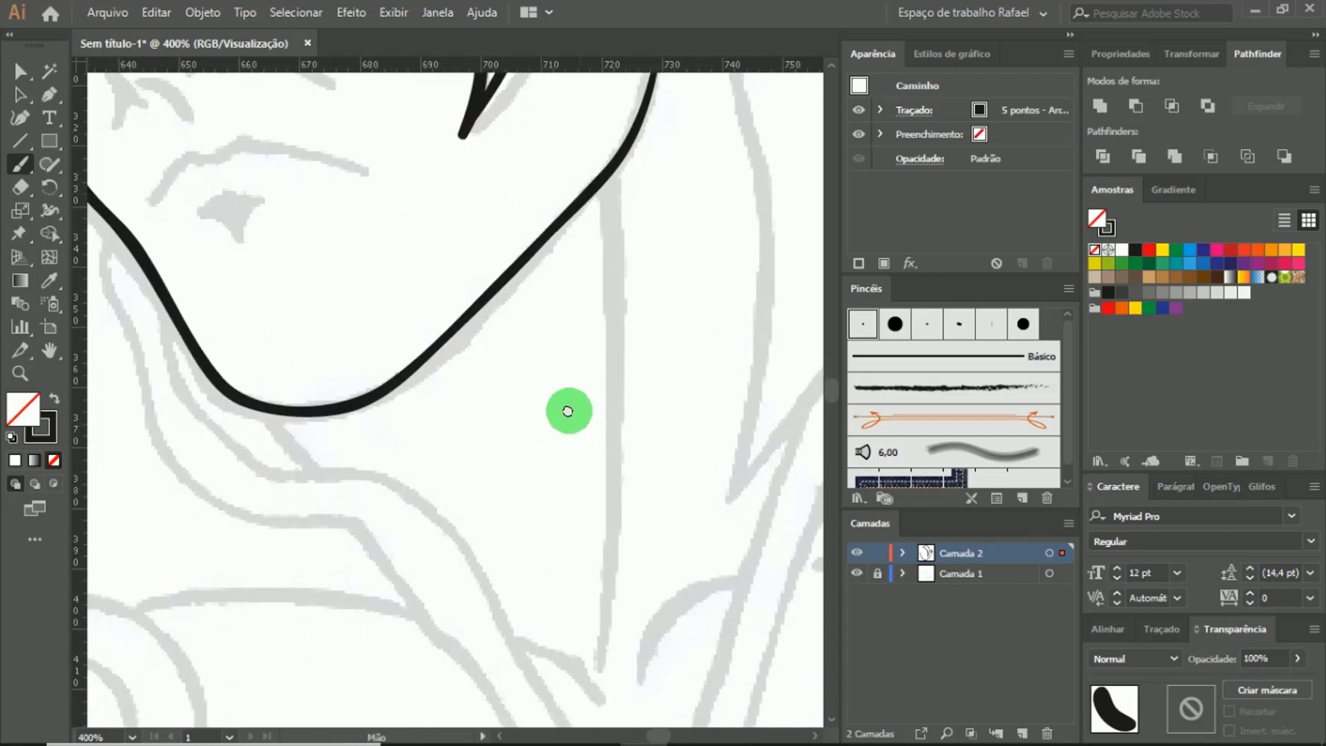
left_click_drag(569, 409, 539, 385)
left_click_drag(281, 190, 537, 480)
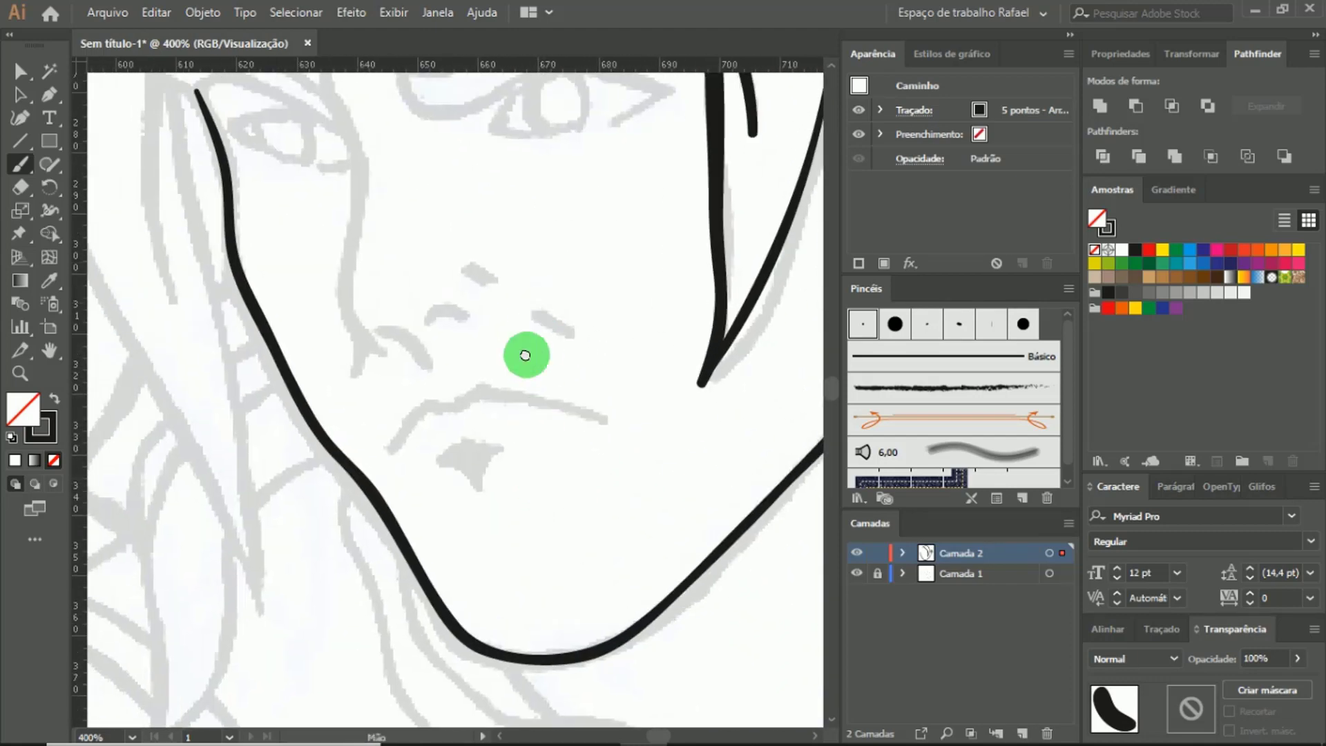
Step: Paint a wavy line down the side of the nose, then three short nostril and tip strokes
left_click_drag(525, 356, 467, 419)
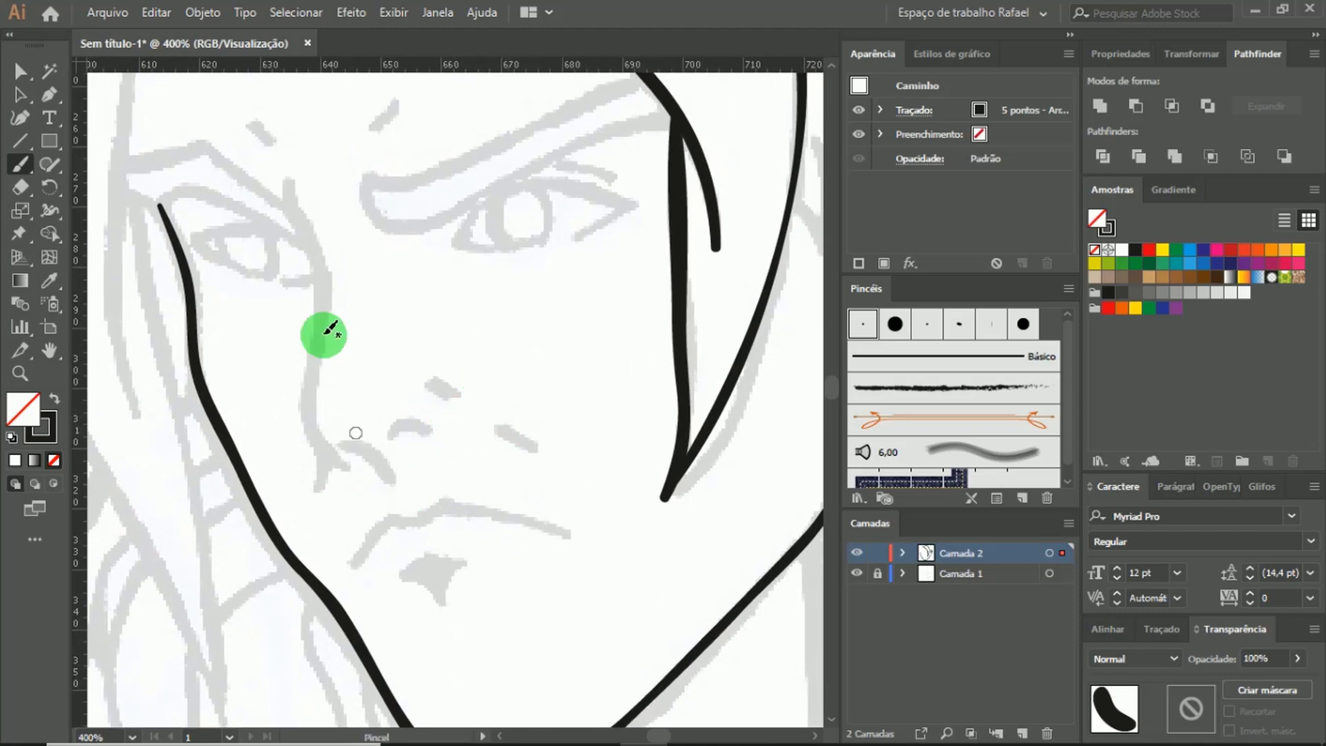
left_click_drag(289, 181, 311, 358)
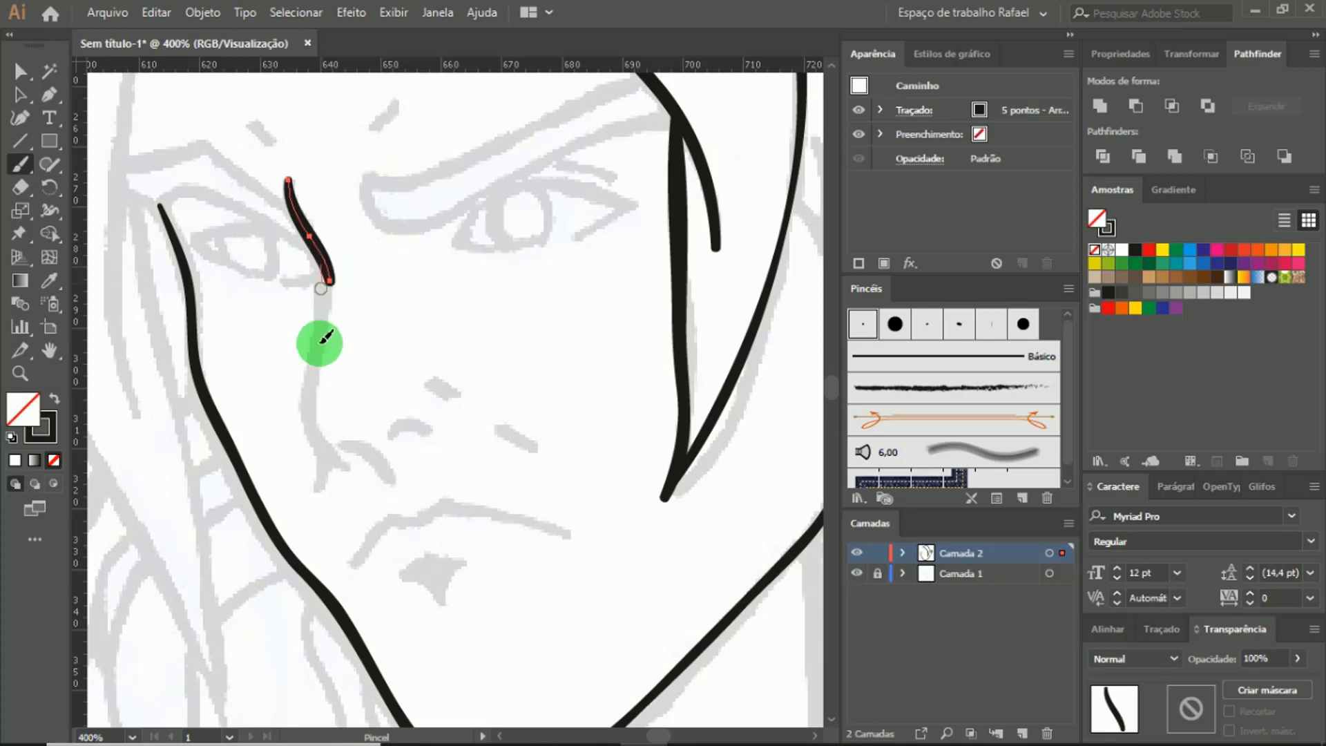
mouse_move(320, 276)
left_mouse_down()
mouse_move(307, 414)
mouse_move(352, 477)
mouse_move(394, 467)
mouse_move(430, 435)
left_mouse_up()
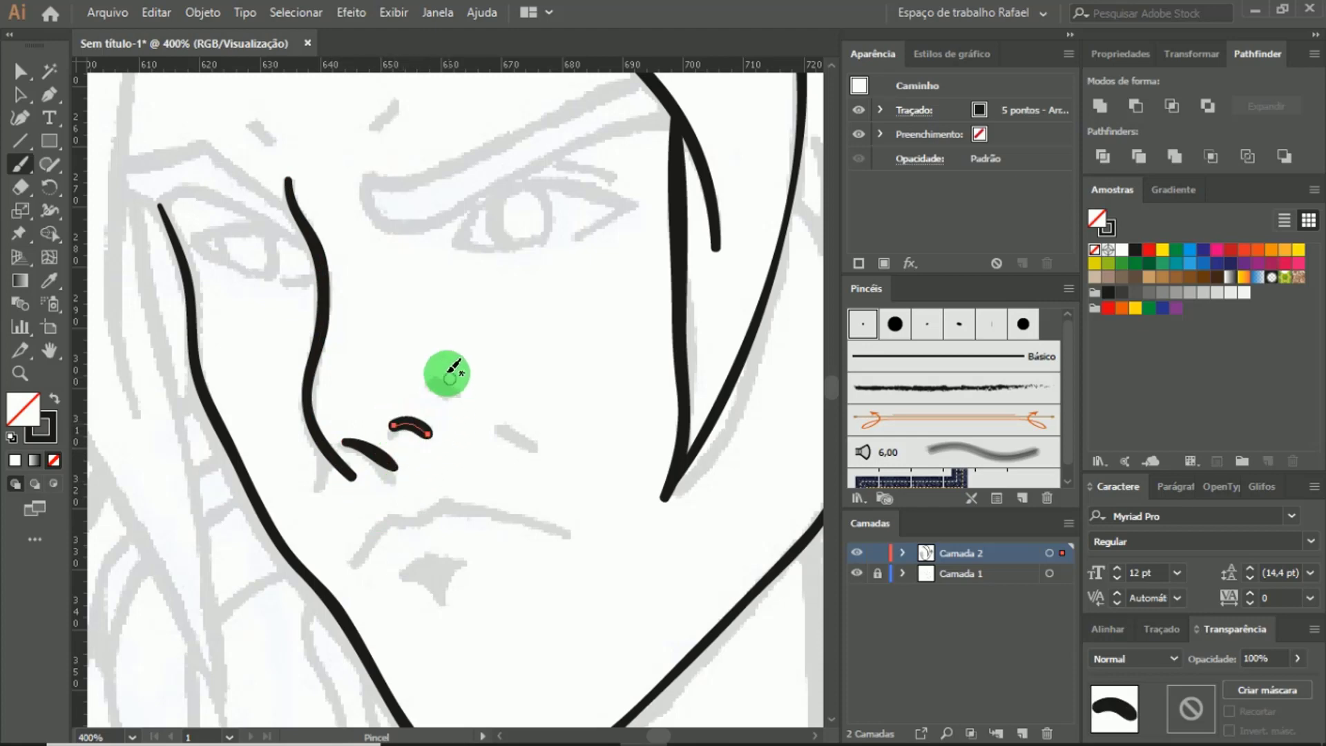
left_click_drag(433, 373, 544, 458)
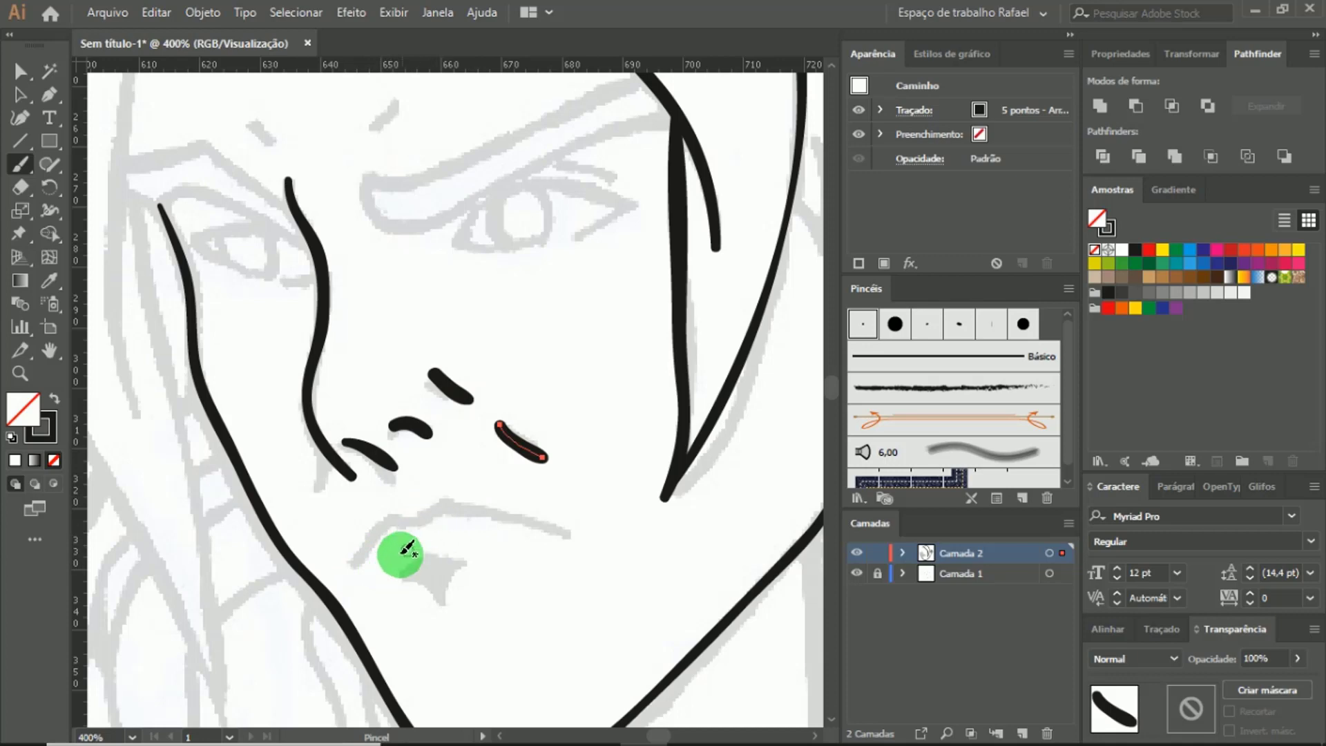
Step: Paint a wavy downturned upper-lip line spanning beneath the nostrils
left_click_drag(355, 558, 583, 540)
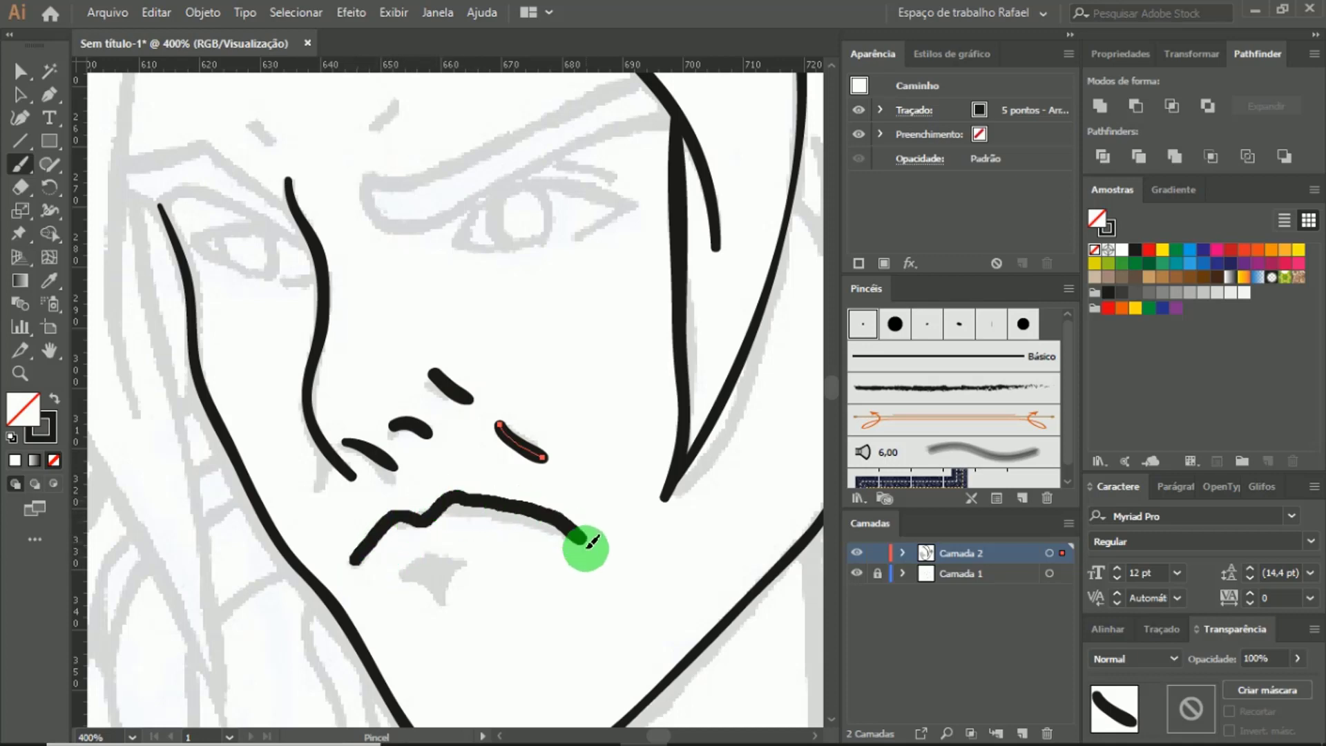
scroll(608, 435, "up", 1)
scroll(594, 422, "up", 1)
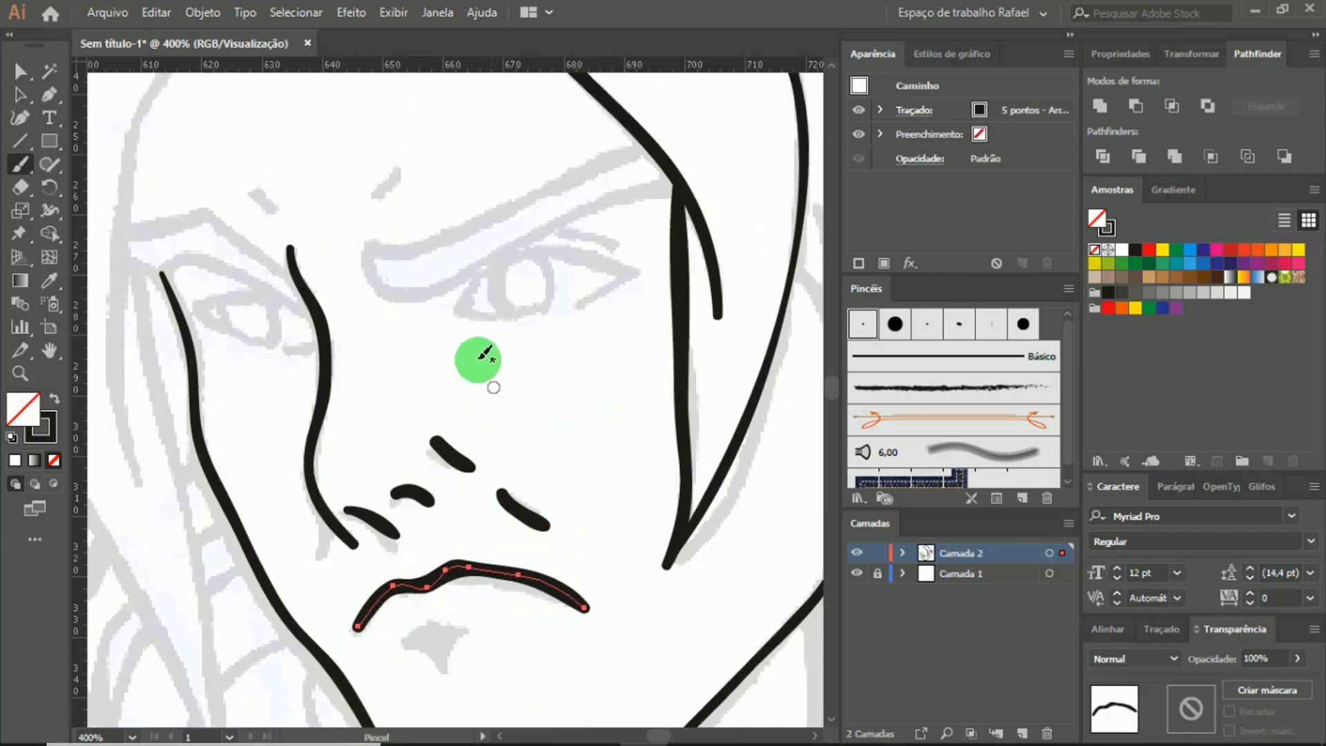
Step: Zoom out to see the whole head, then zoom back in on the eye and nose area
left_click(483, 463, "ctrl+alt")
left_click(525, 484, "ctrl+alt")
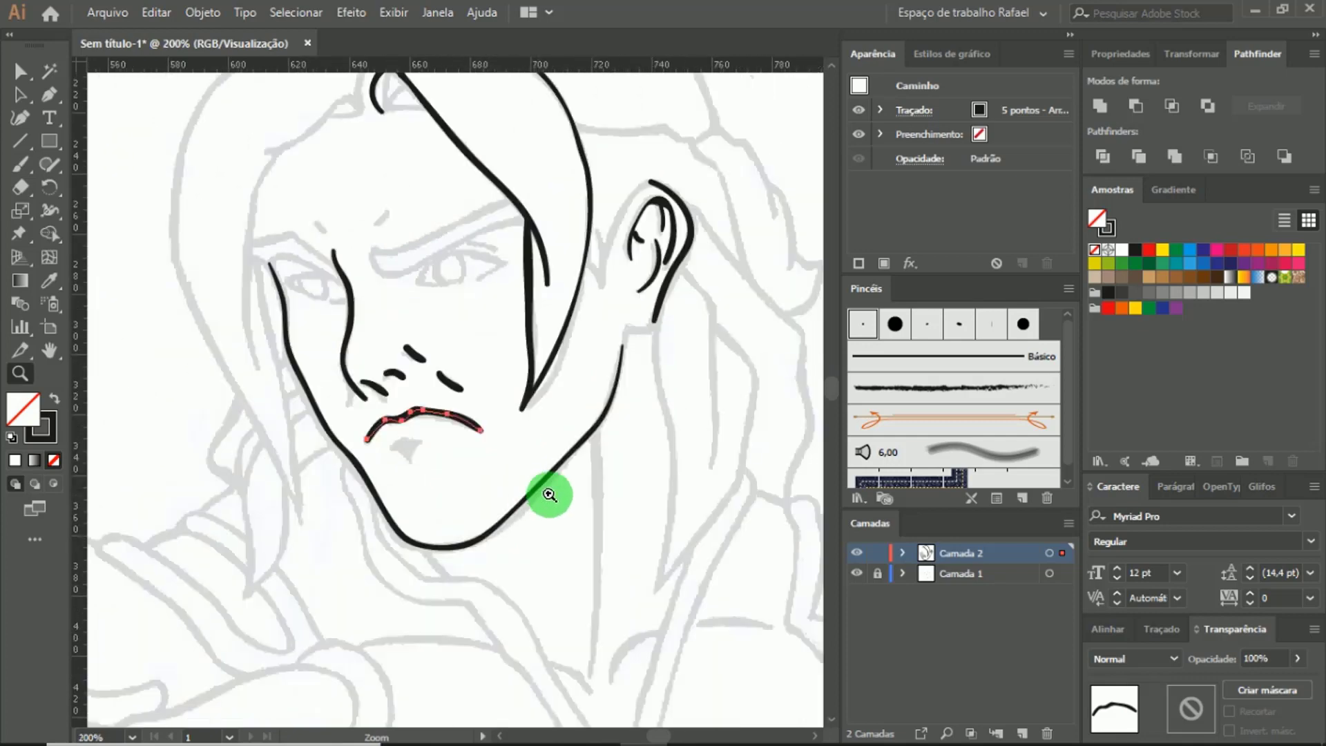
left_click(488, 458, "alt")
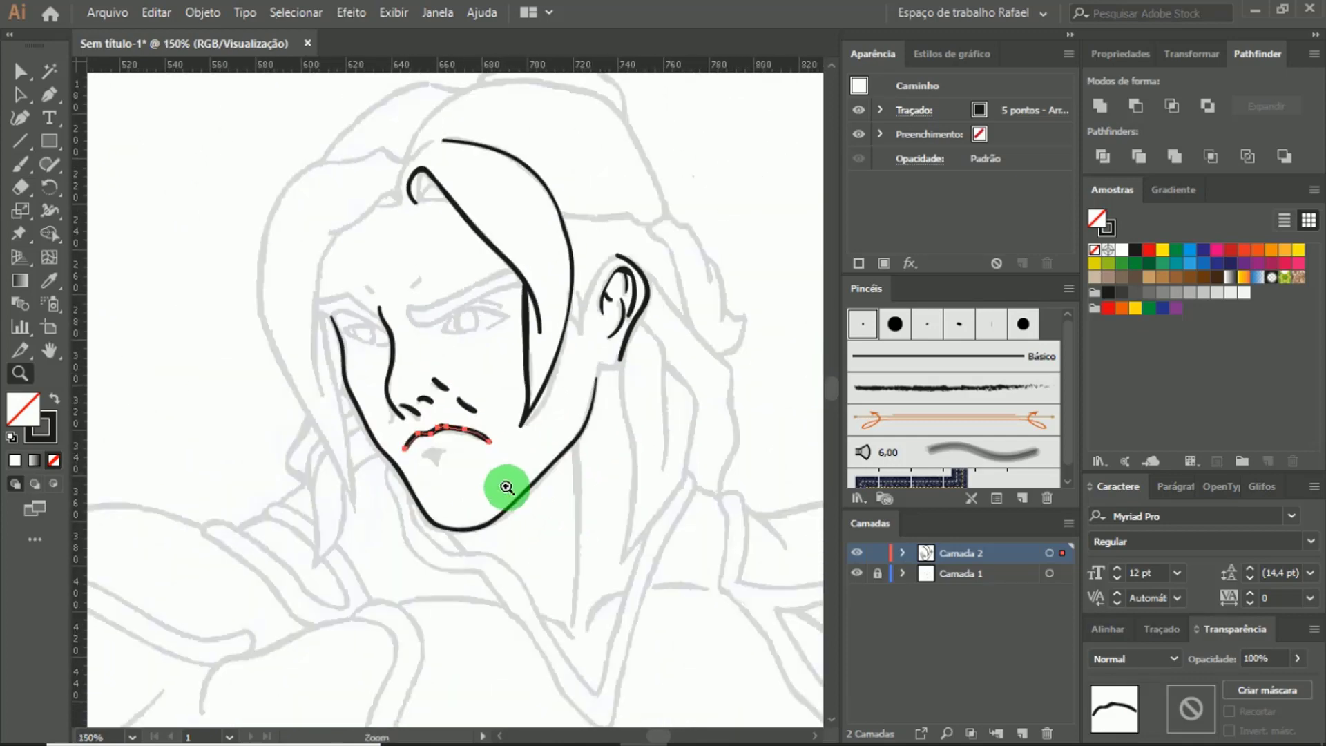
left_click(404, 359)
left_click(518, 380)
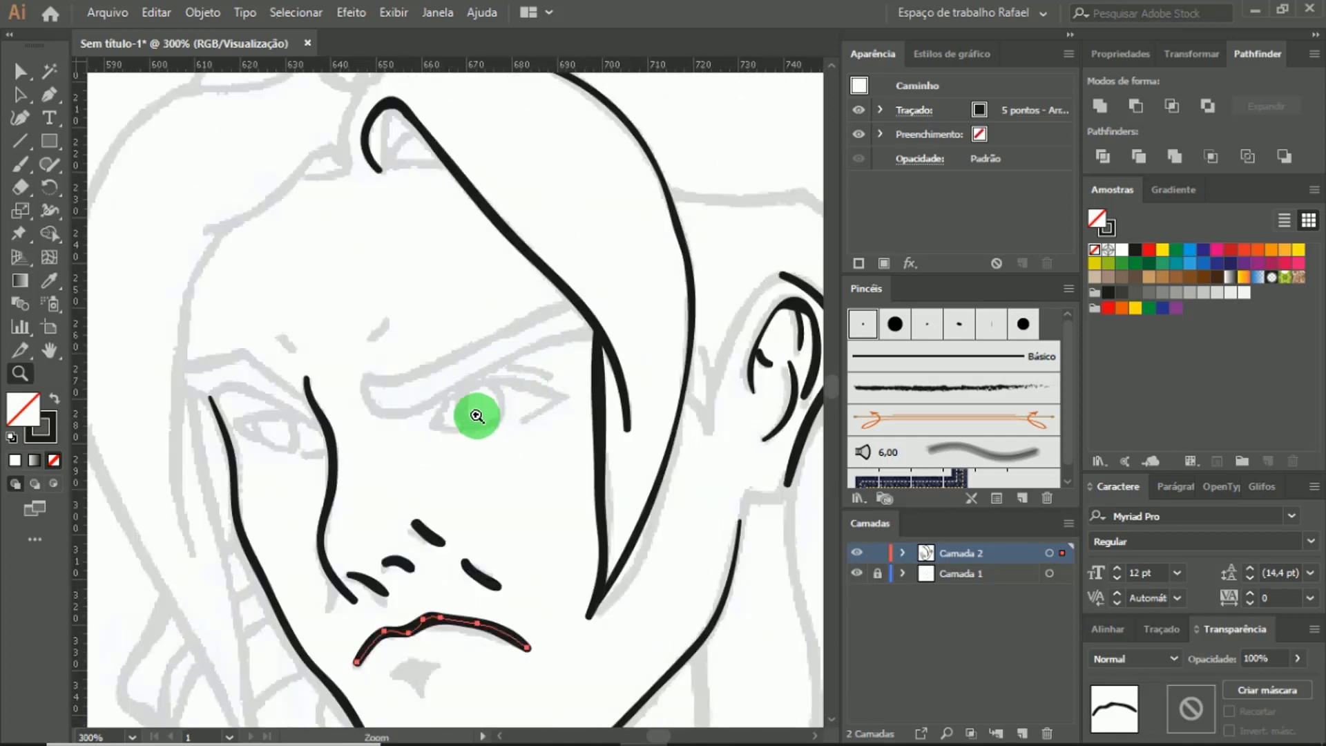
Step: Paint two short inner-brow dashes and a long curved eyebrow line sweeping toward the hair strand
key("b")
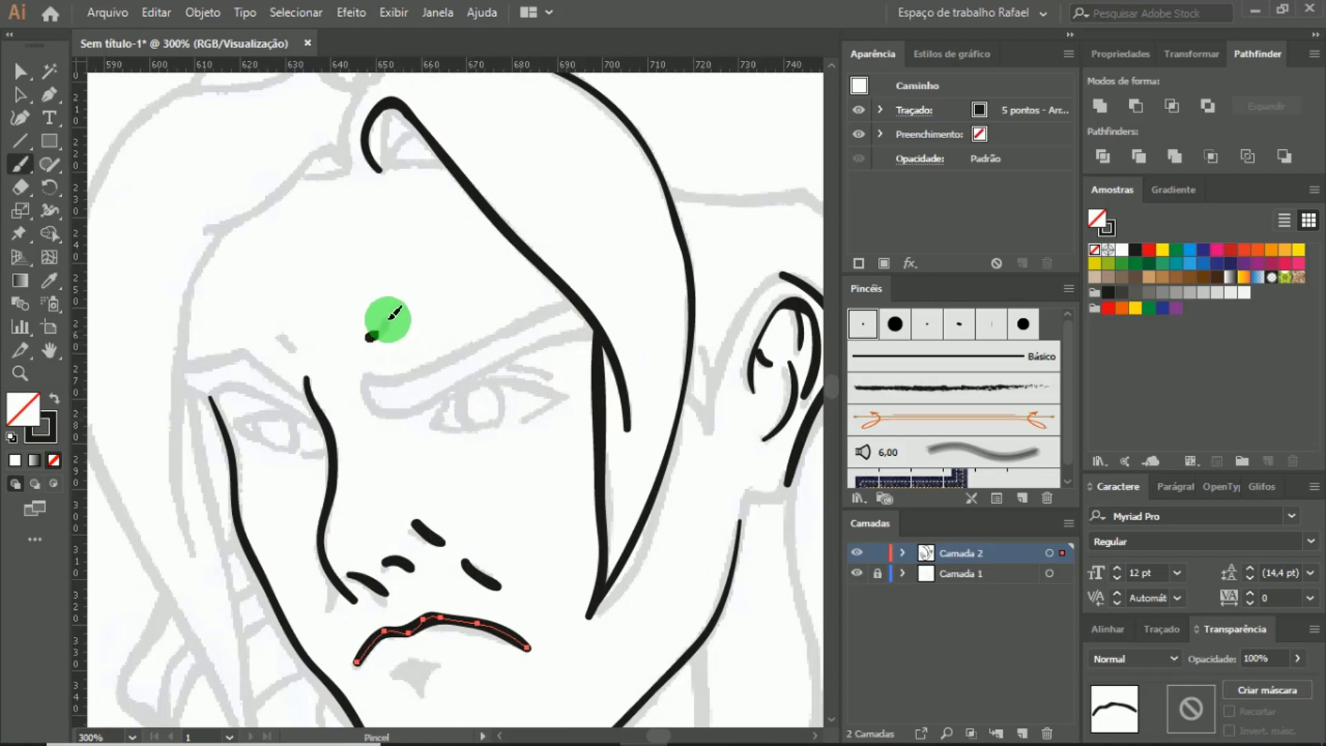
left_click_drag(371, 337, 391, 317)
left_click_drag(290, 349, 276, 329)
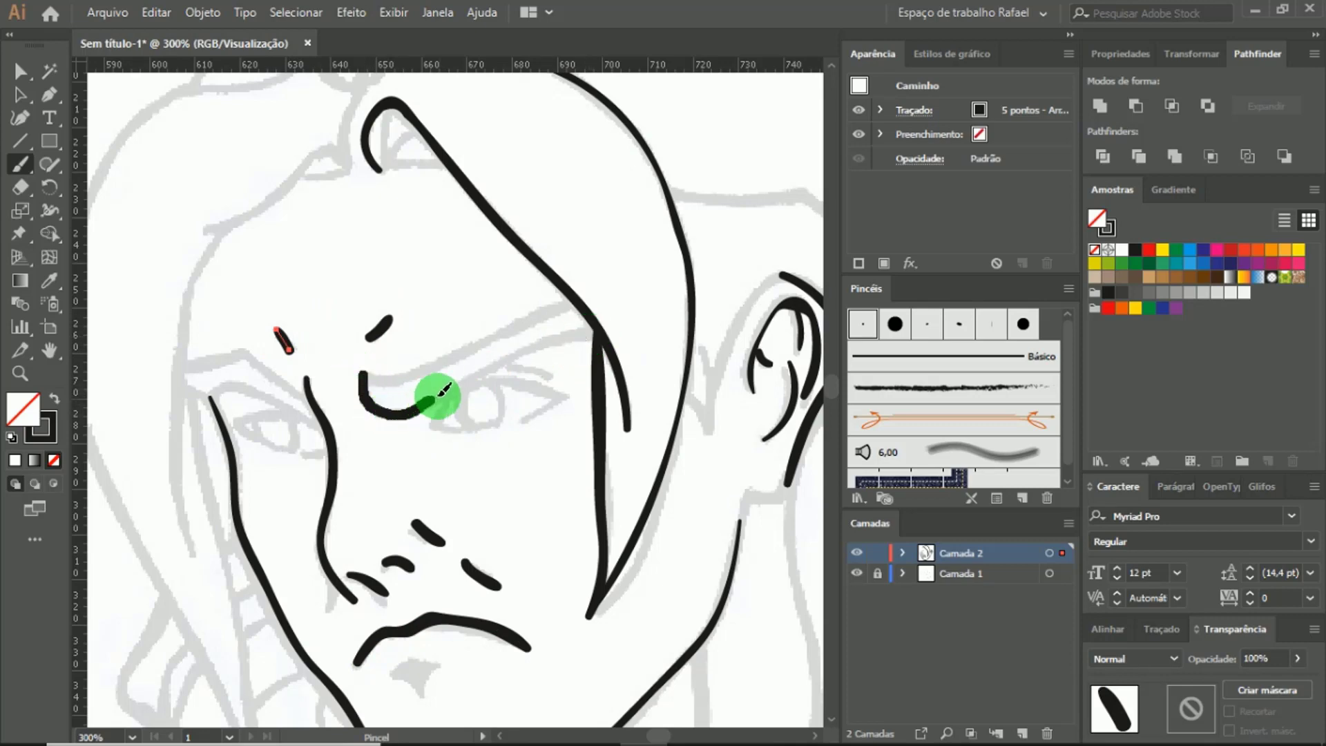
left_click_drag(442, 392, 605, 325)
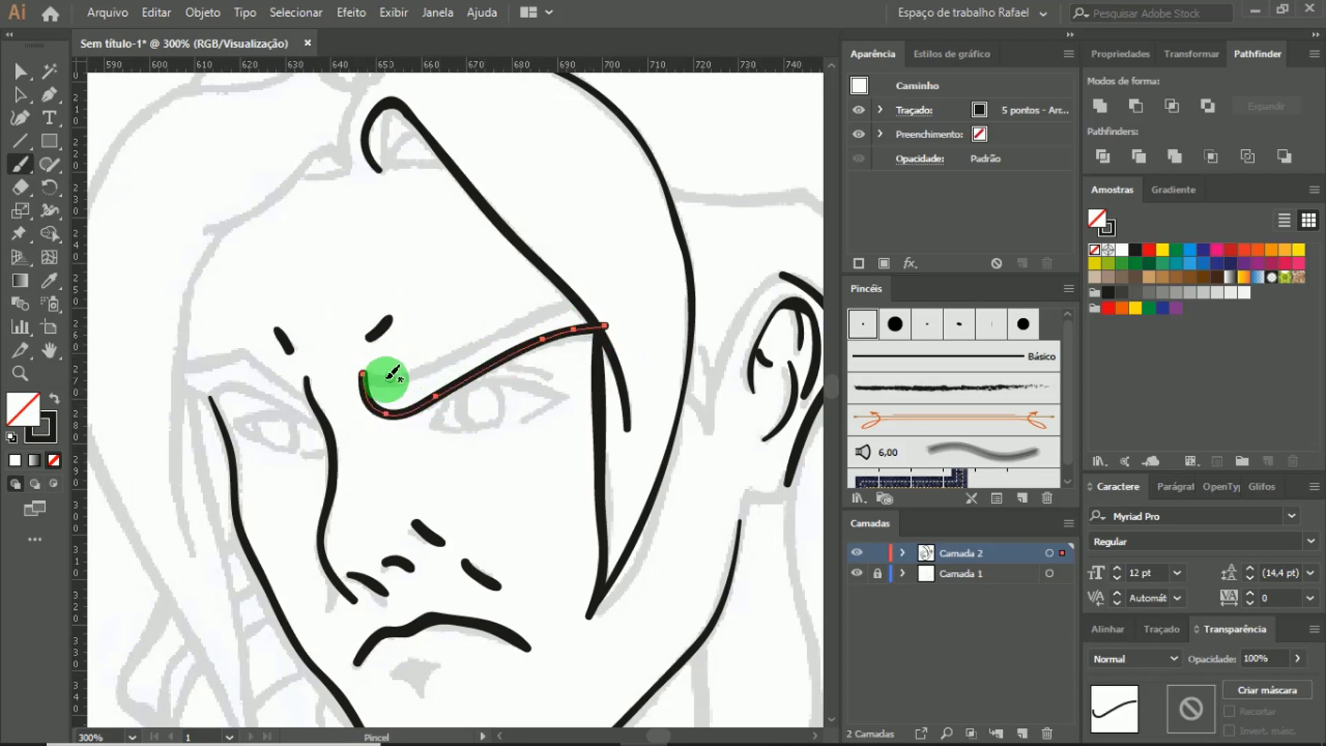
left_click_drag(366, 364, 553, 325)
key("ctrl+minus")
key("ctrl+minus")
key("ctrl+shift+a")
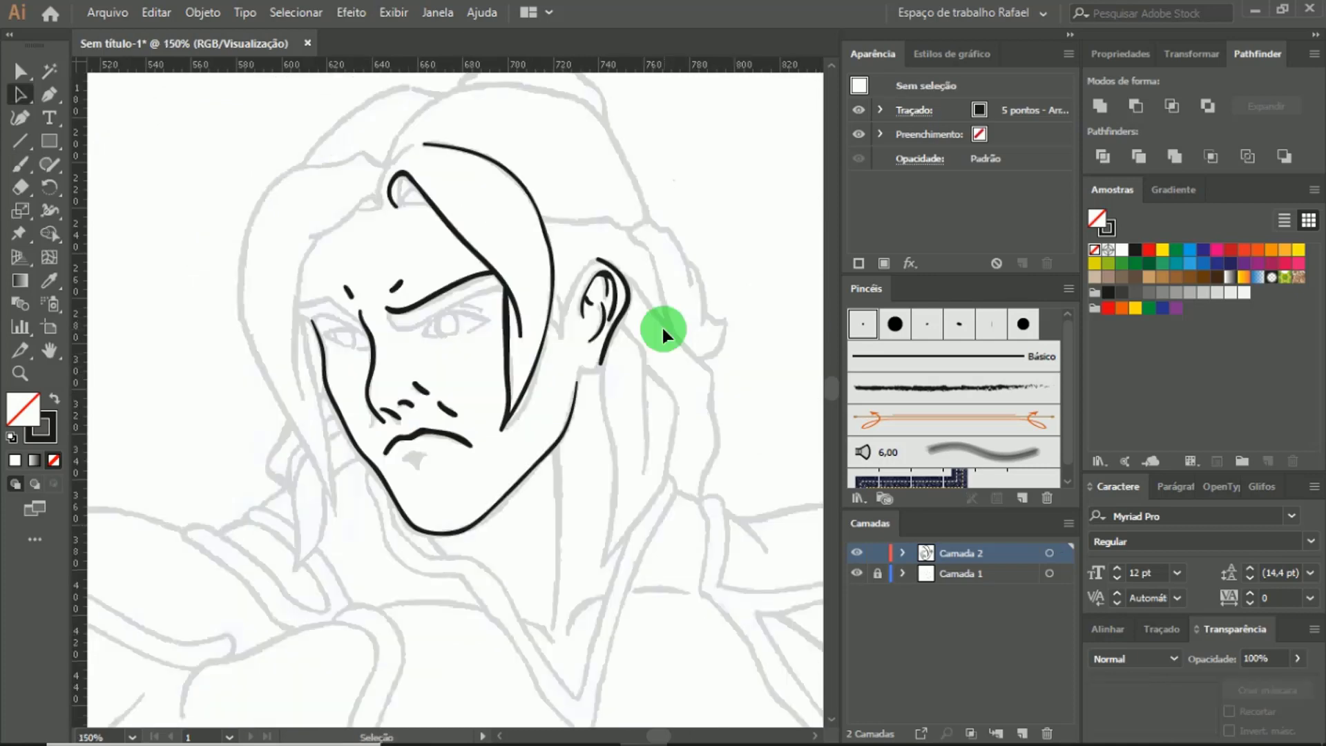